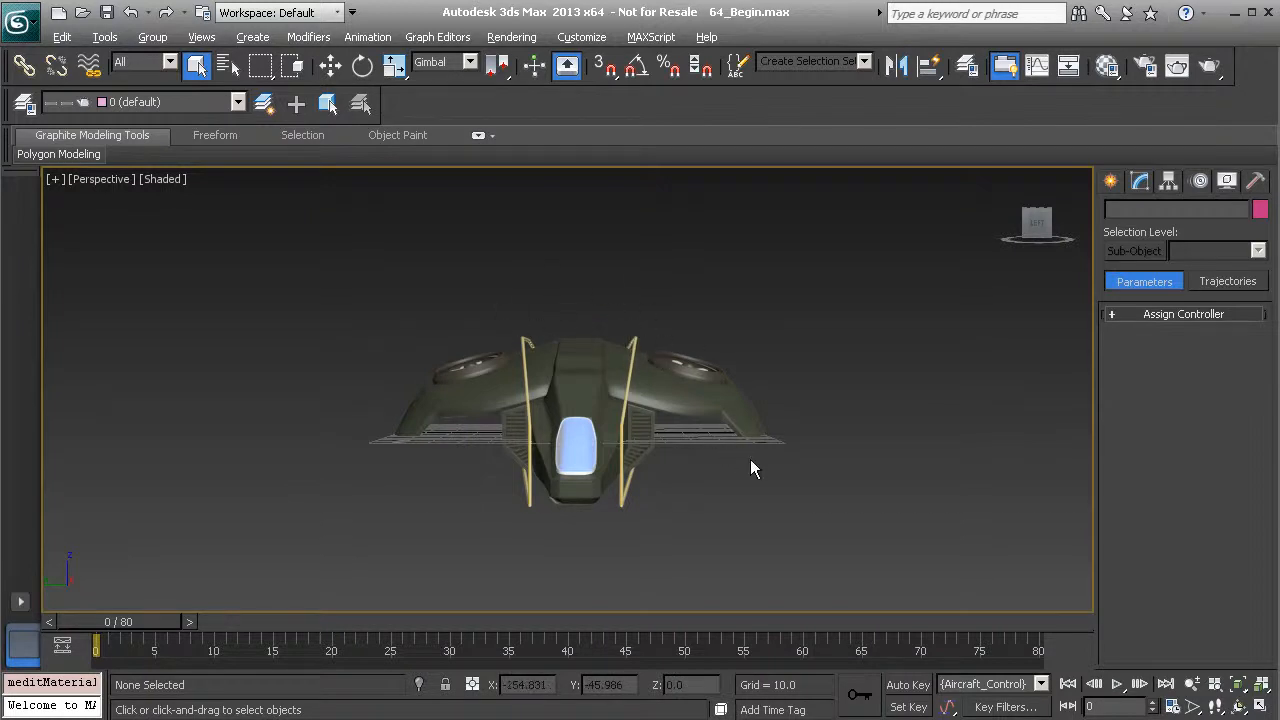
# - Play the aircraft animation briefly, and open the Curve Editor for the yellow Anim_Aircraft01 control shape
pyautogui.click(1118, 686)
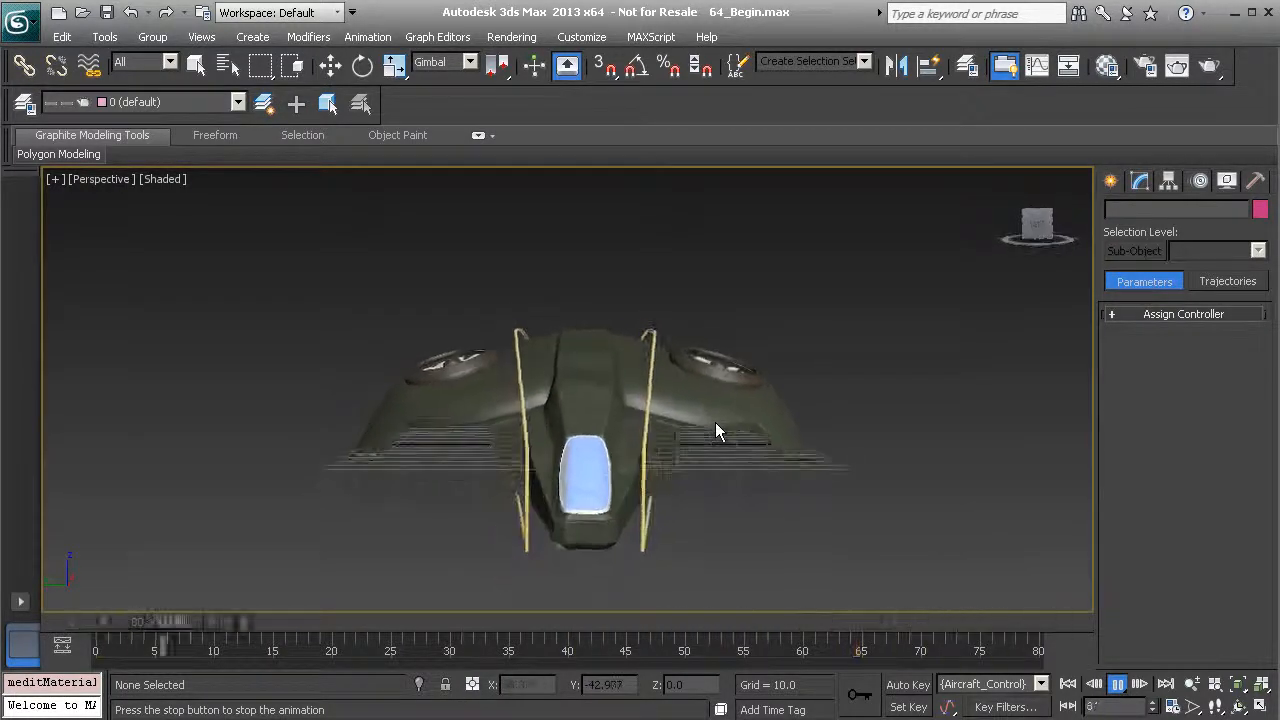
pyautogui.click(1117, 684)
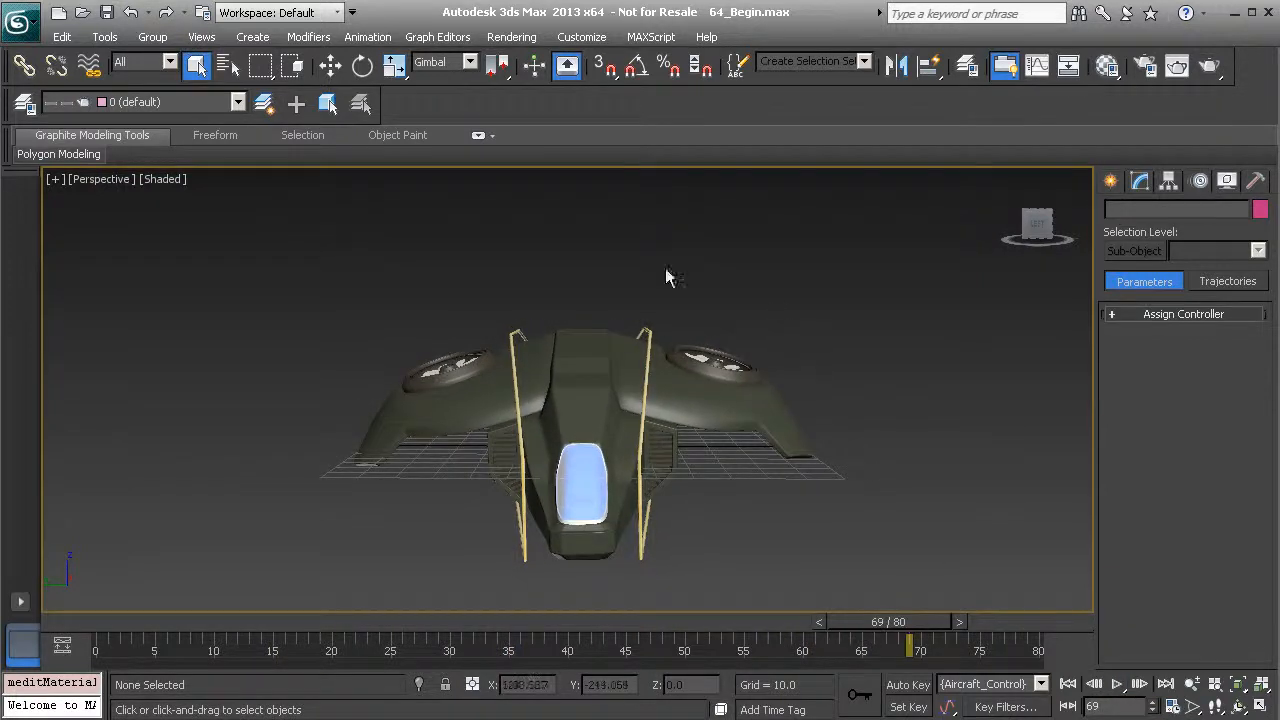
pyautogui.click(649, 326)
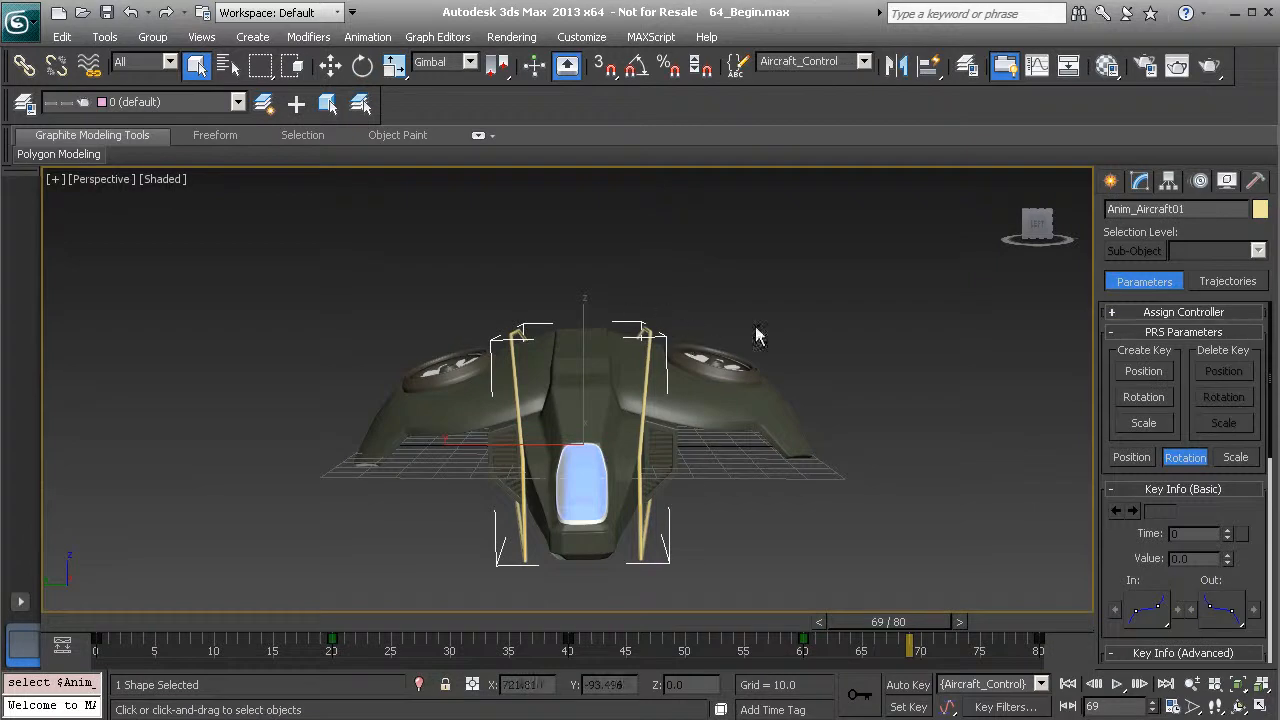
pyautogui.rightClick(793, 244)
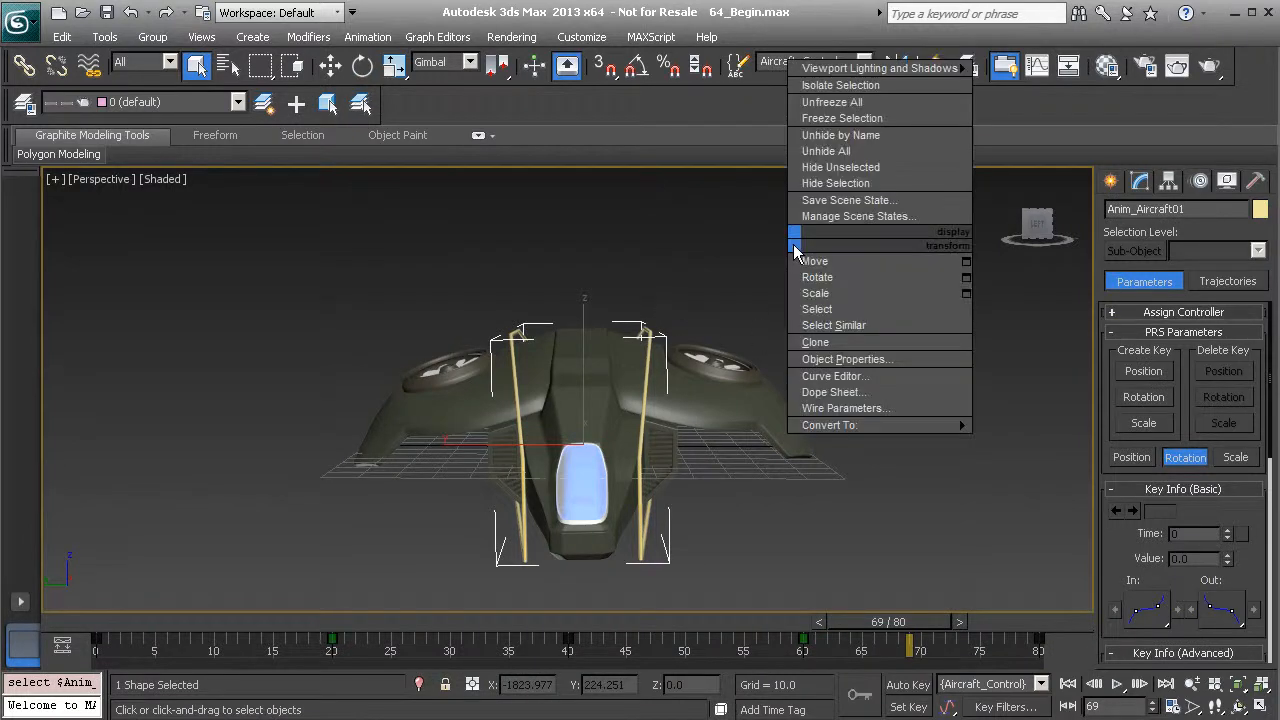
pyautogui.click(872, 380)
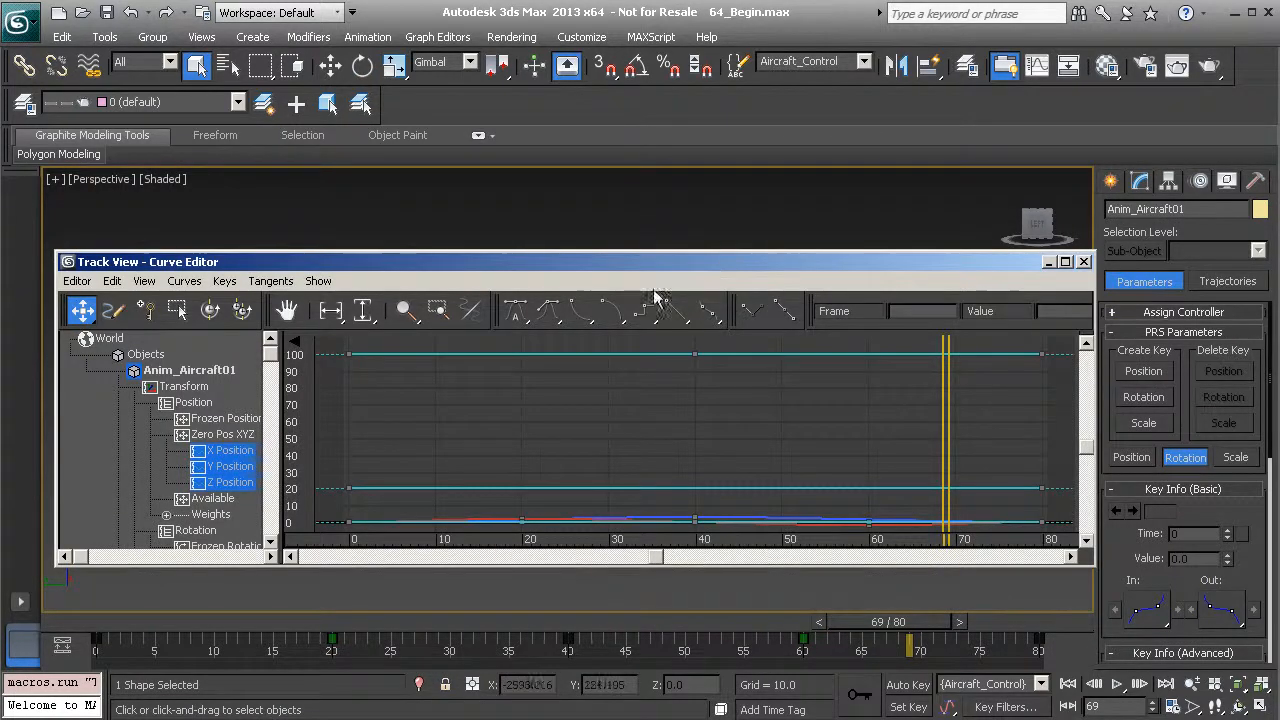
pyautogui.click(446, 40)
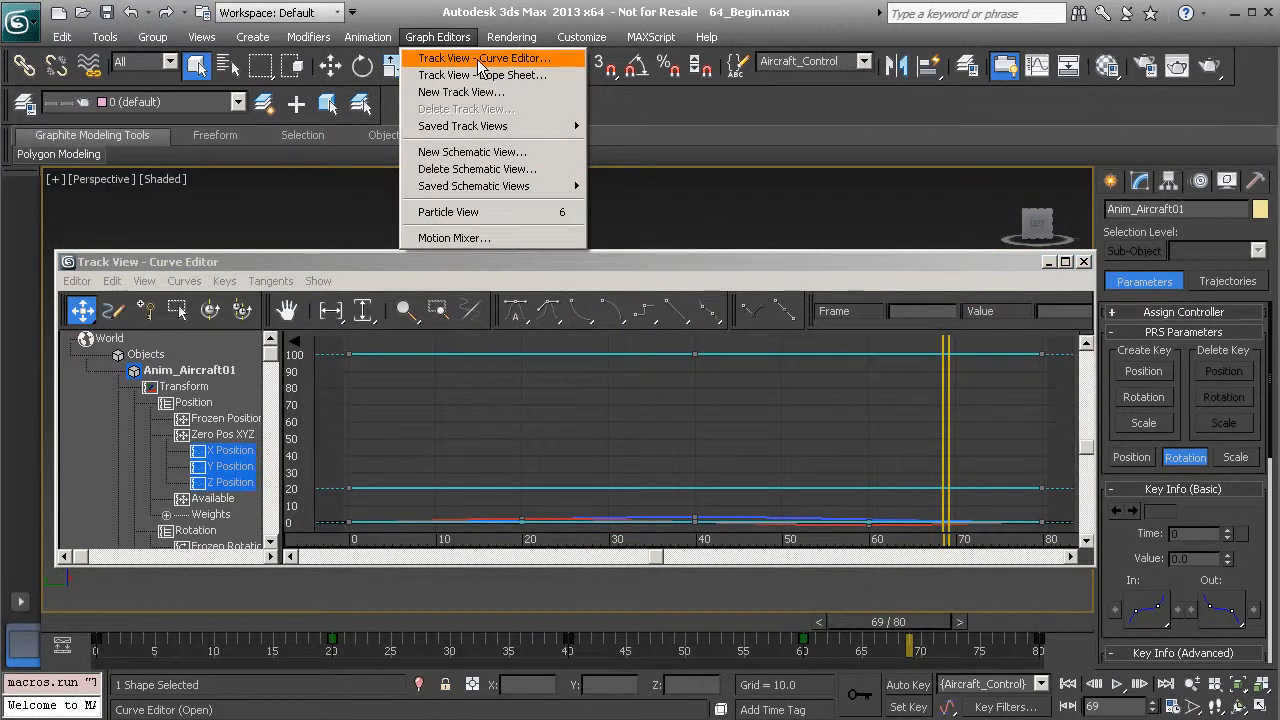
pyautogui.click(688, 270)
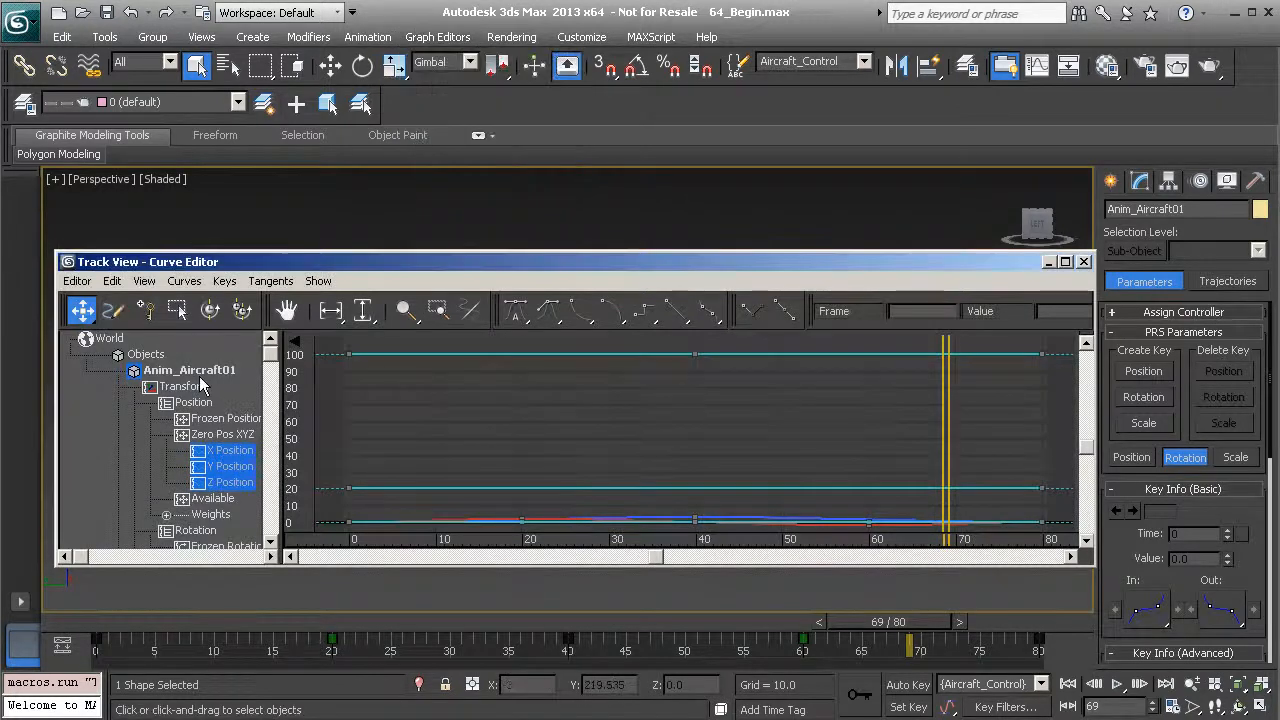
# - Display only the Z Position curve of Anim_Aircraft01 in the Curve Editor, framed with some space around it
pyautogui.moveTo(463, 449); pyautogui.dragTo(530, 370, button='middle')
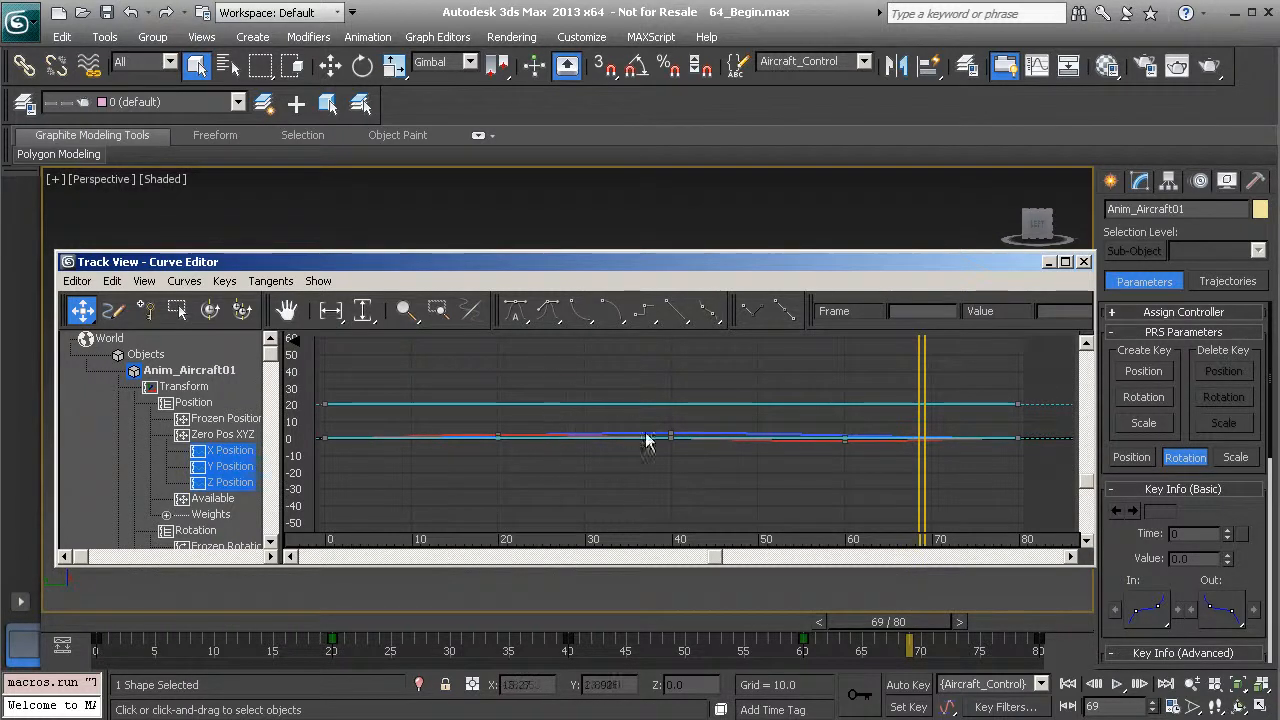
pyautogui.click(230, 467)
pyautogui.click(233, 484)
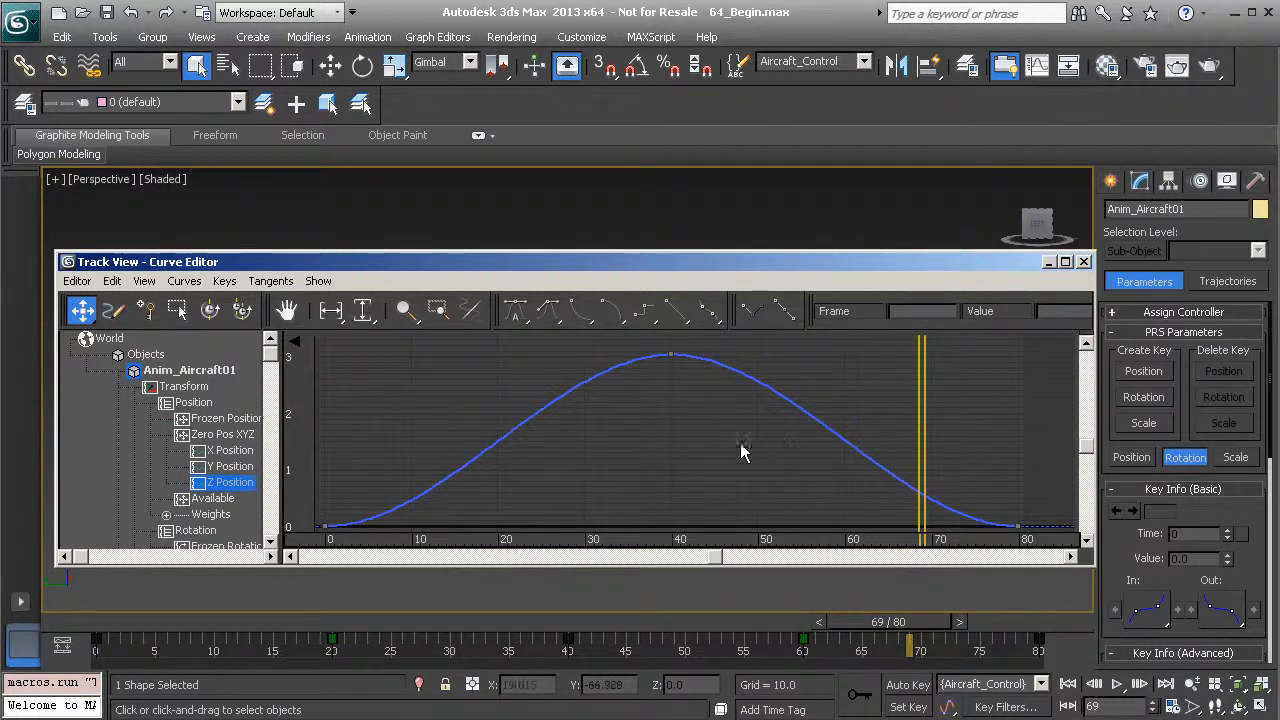
pyautogui.keyDown('ctrl'); pyautogui.keyDown('alt'); pyautogui.moveTo(721, 408); pyautogui.dragTo(532, 483, button='middle'); pyautogui.keyUp('alt'); pyautogui.keyUp('ctrl')
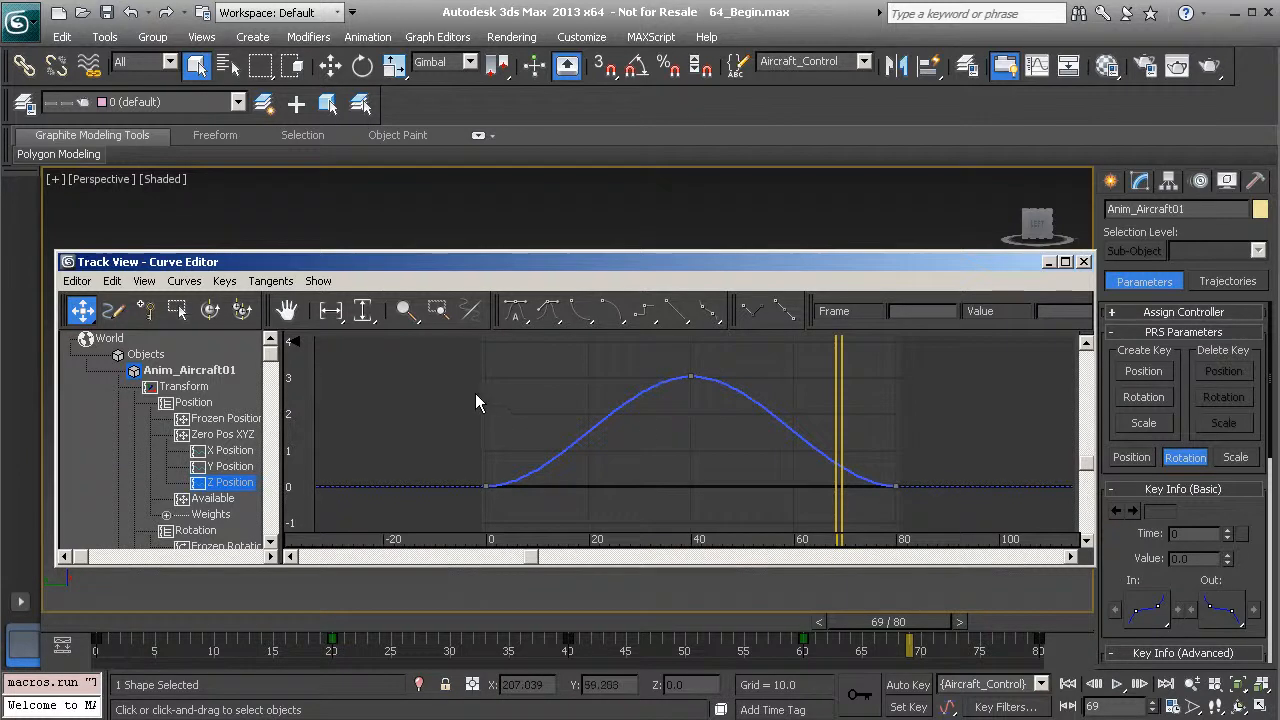
# - Try Slow and then Fast tangents on all three Z Position keys, and play the animation to check the Fast motion
pyautogui.moveTo(446, 358); pyautogui.dragTo(940, 535)
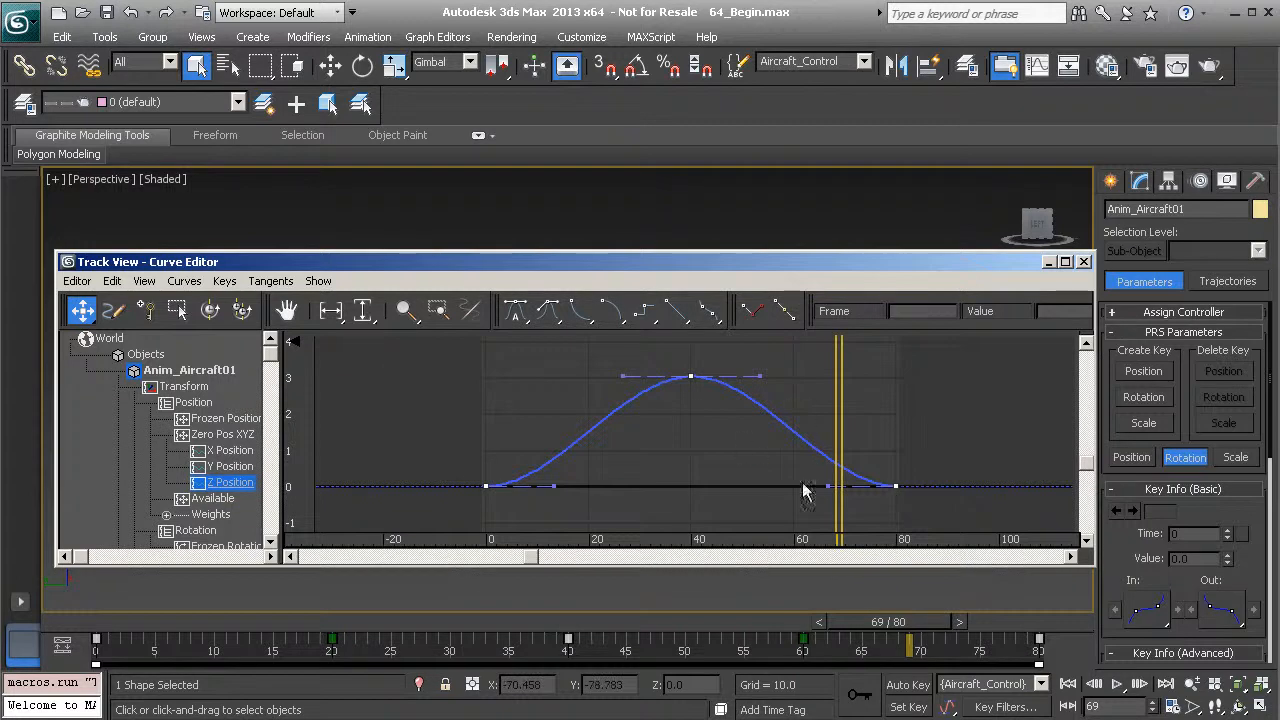
pyautogui.click(614, 316)
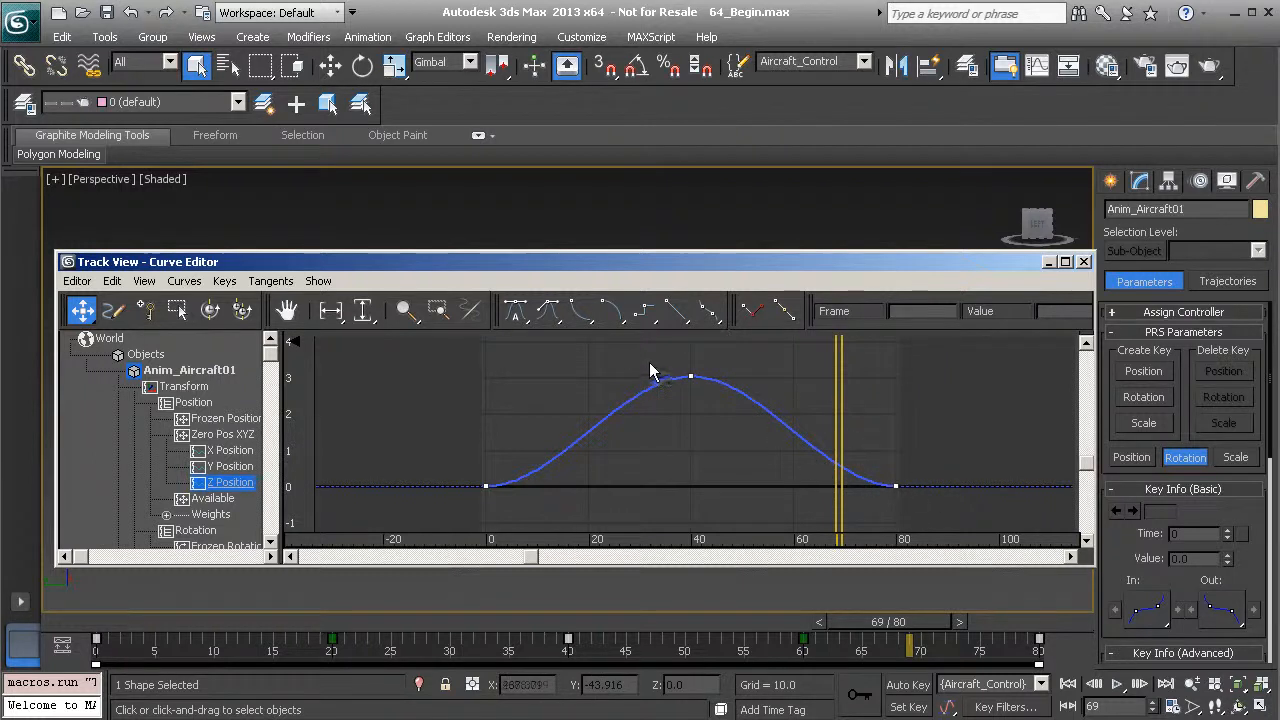
pyautogui.click(581, 312)
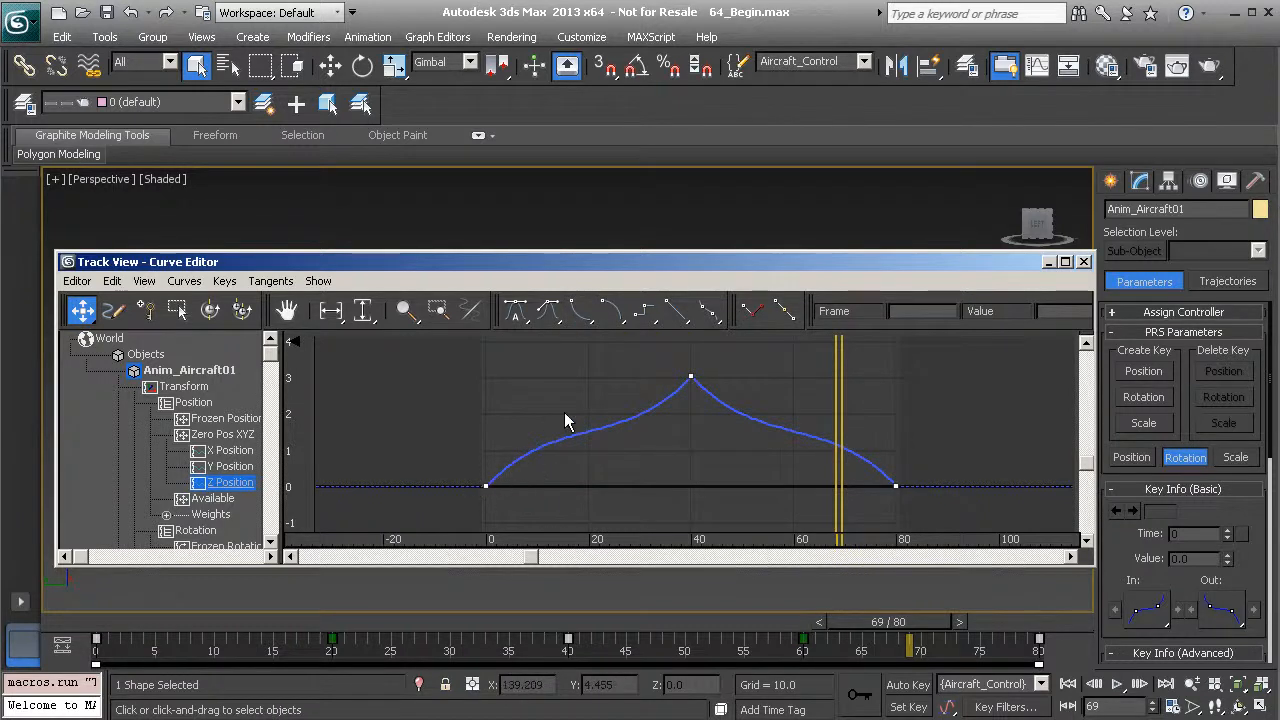
pyautogui.click(1048, 262)
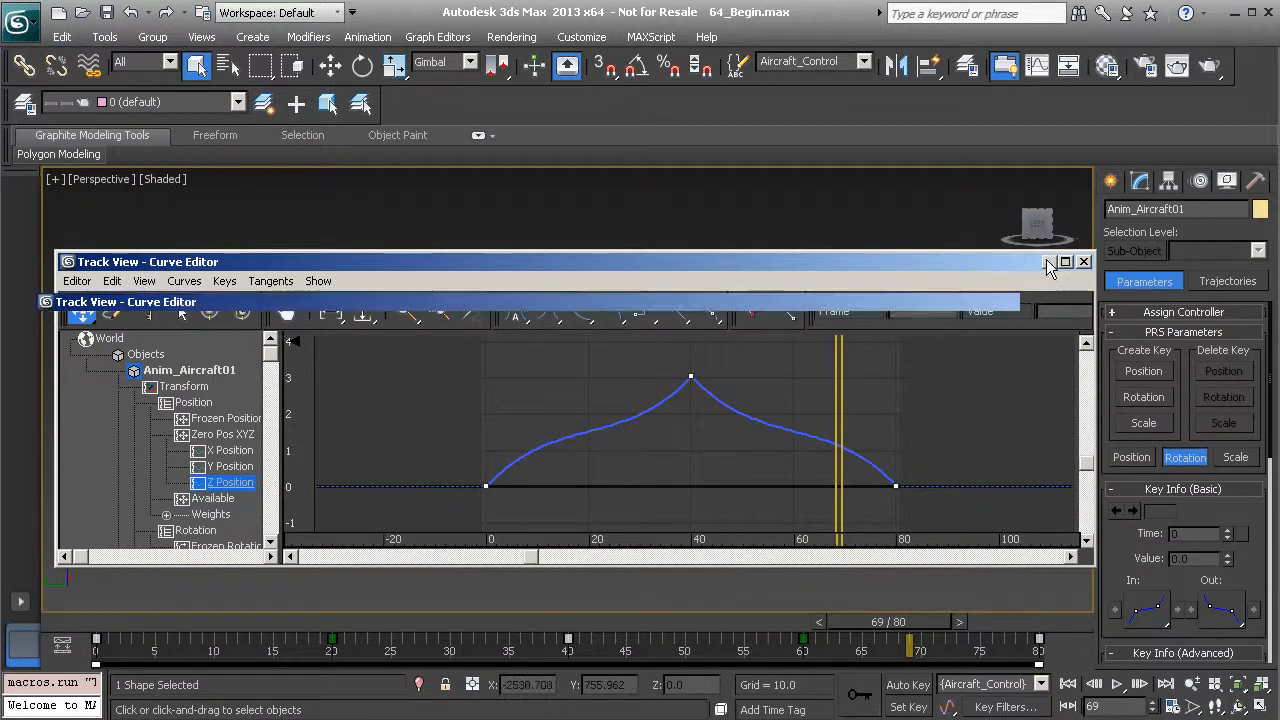
pyautogui.click(1117, 684)
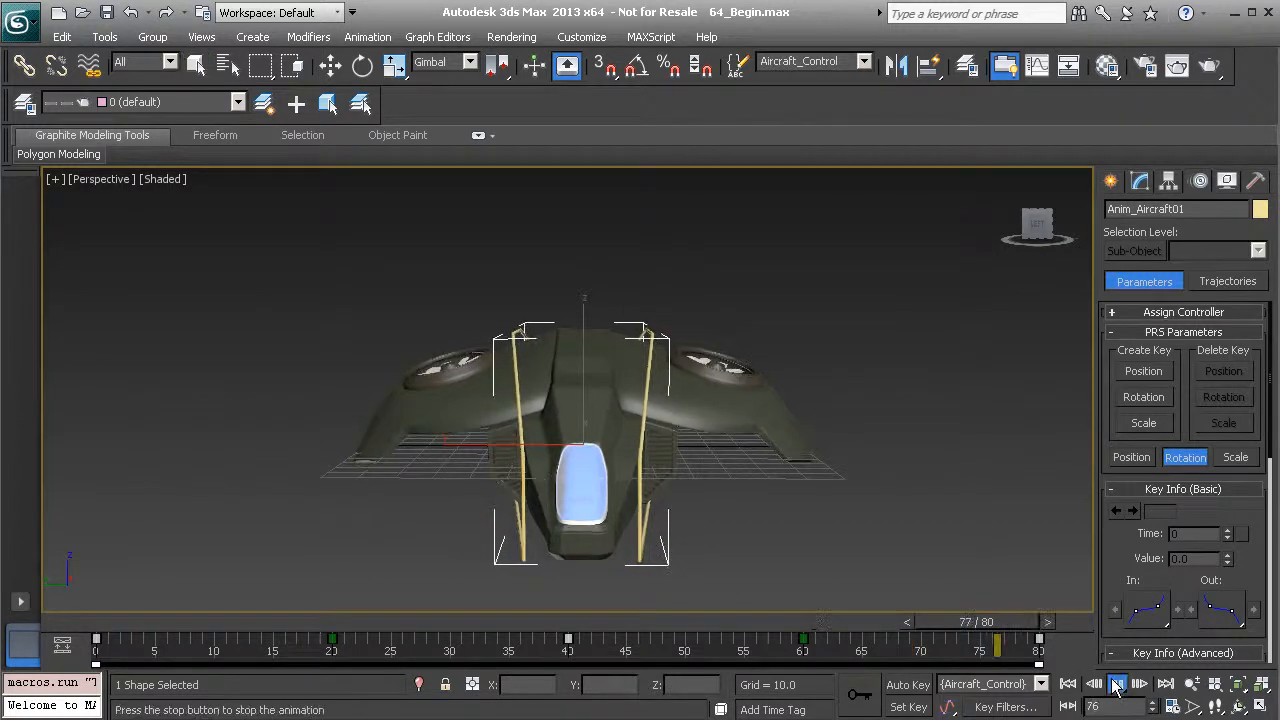
pyautogui.click(1117, 684)
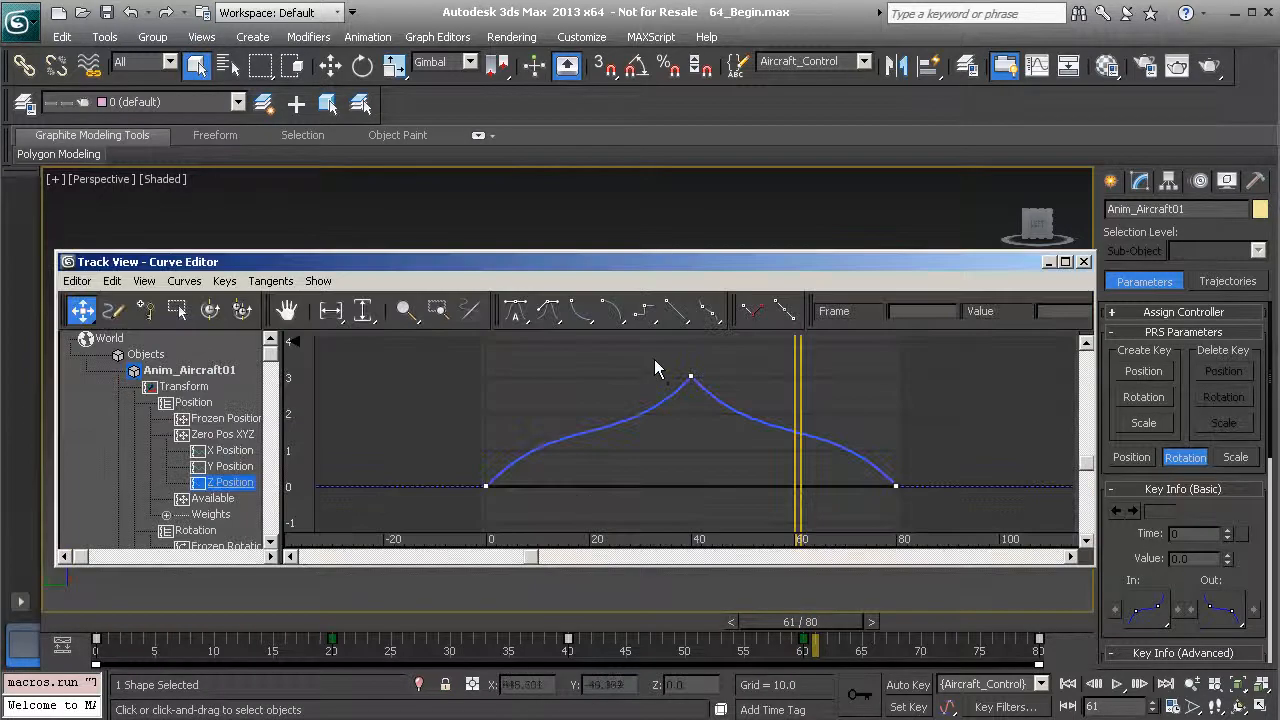
# - Set the Z Position key at frame 40 to Slow tangents and play the animation to check the motion
pyautogui.click(690, 377)
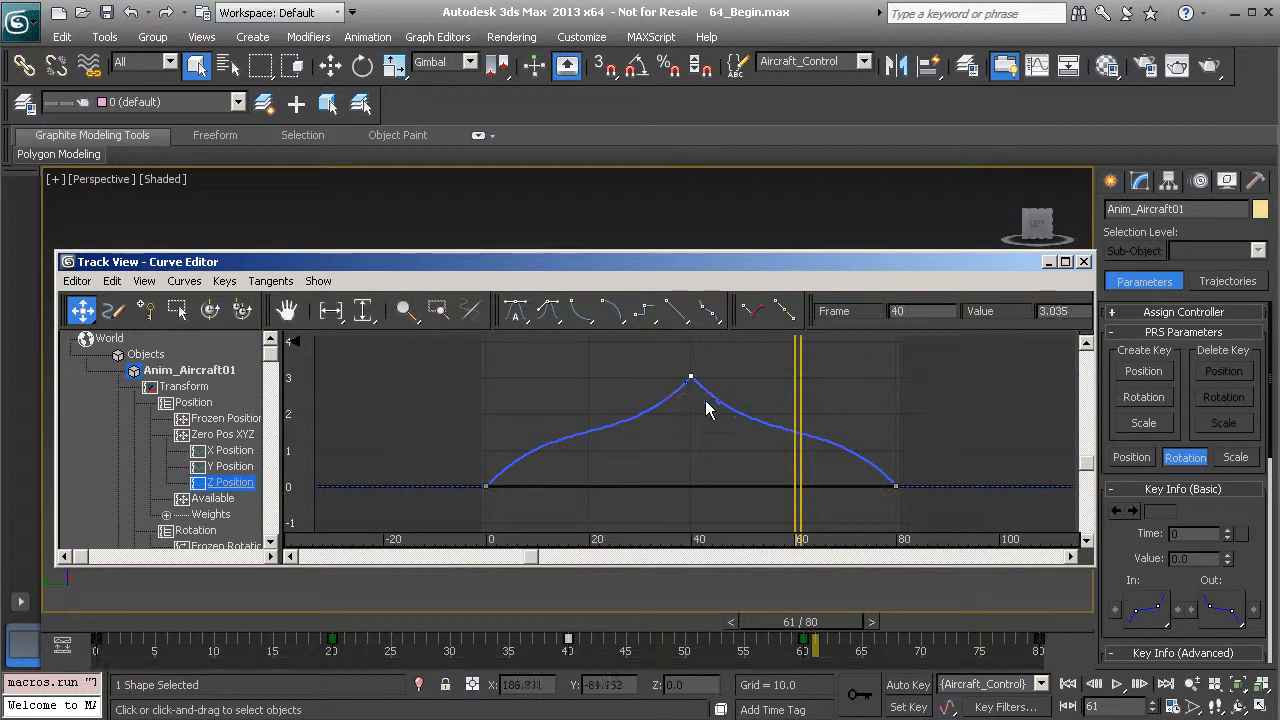
pyautogui.click(612, 311)
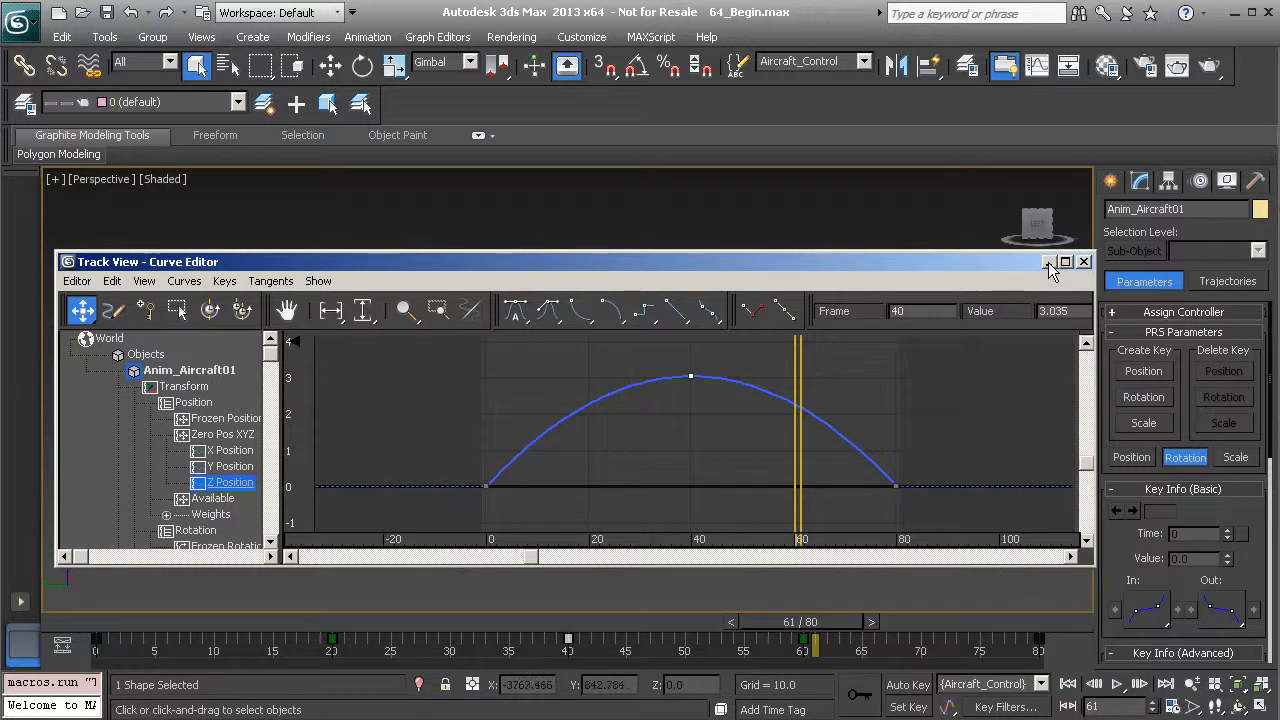
pyautogui.click(1083, 261)
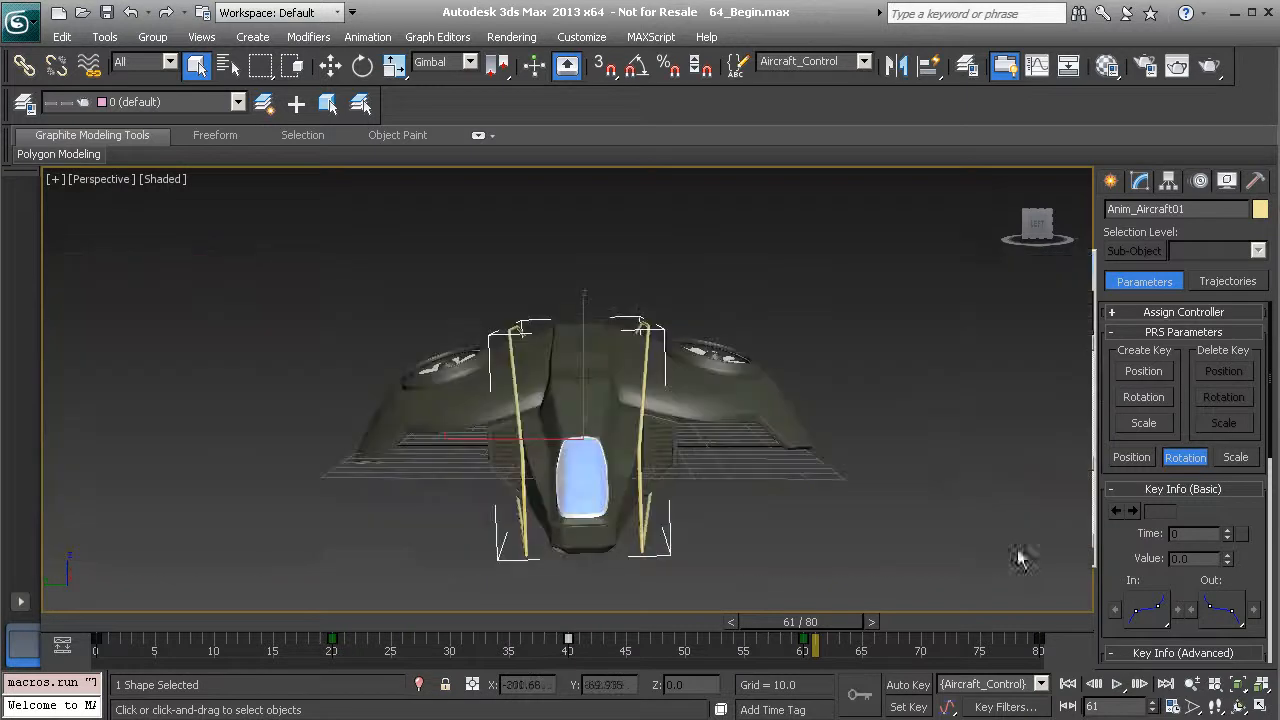
pyautogui.click(1117, 684)
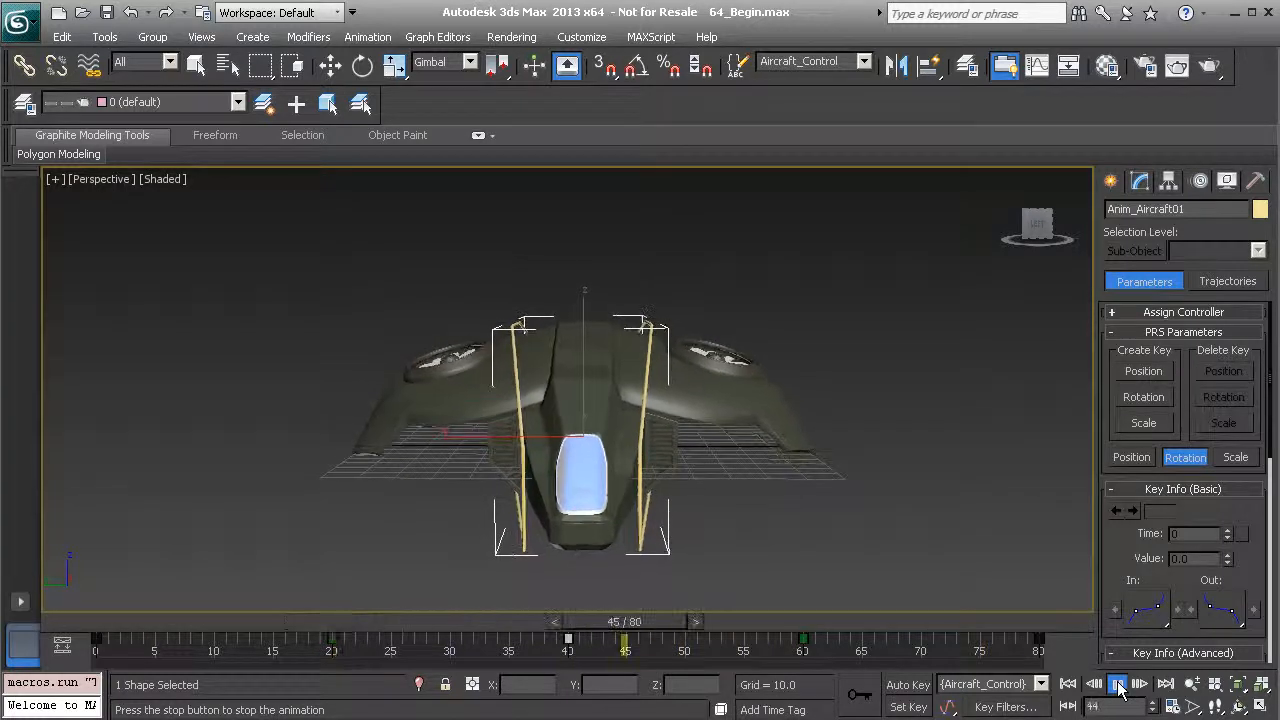
pyautogui.click(1118, 686)
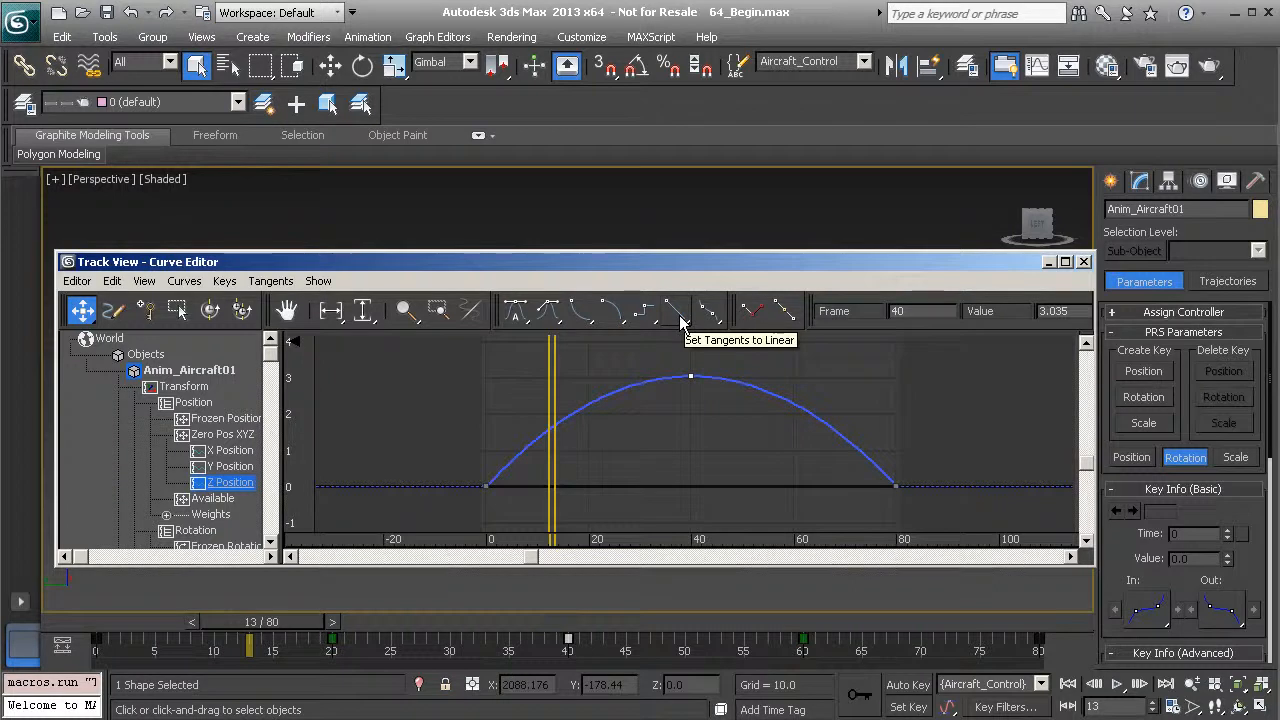
# - Set the Z Position key at frame 40 to Stepped tangents and play the animation from the first frame
pyautogui.click(644, 315)
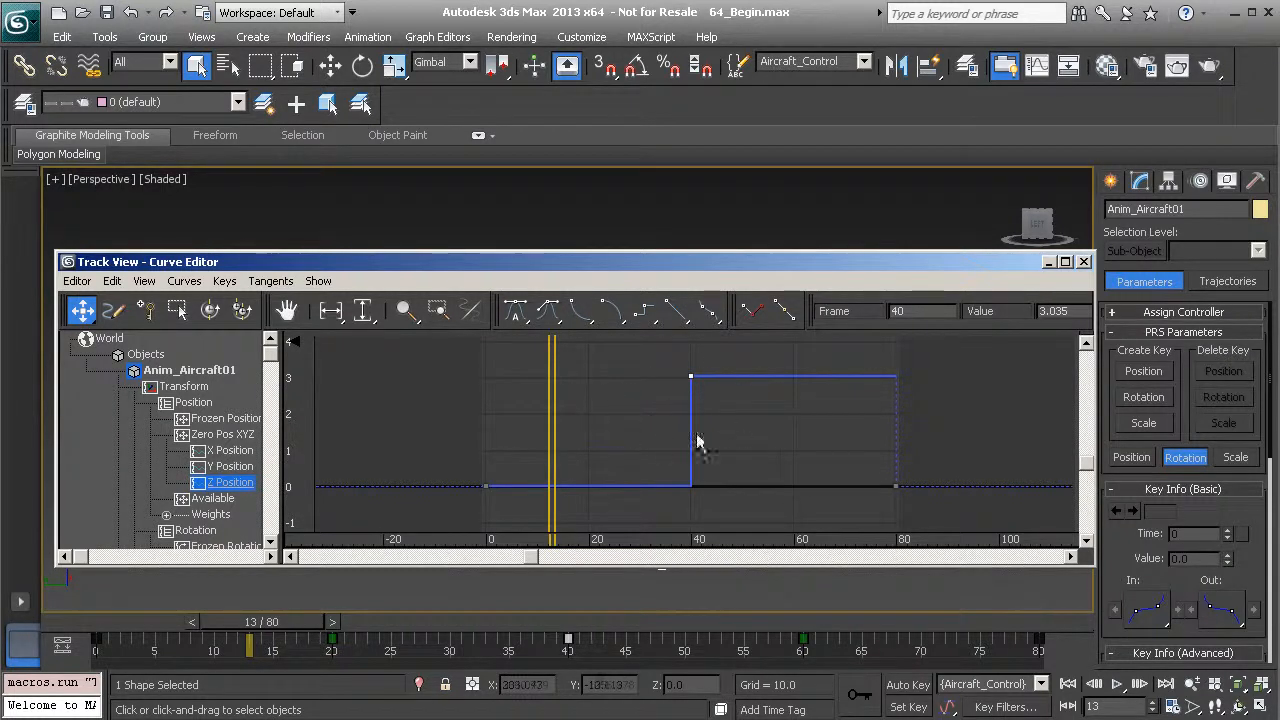
pyautogui.click(1047, 261)
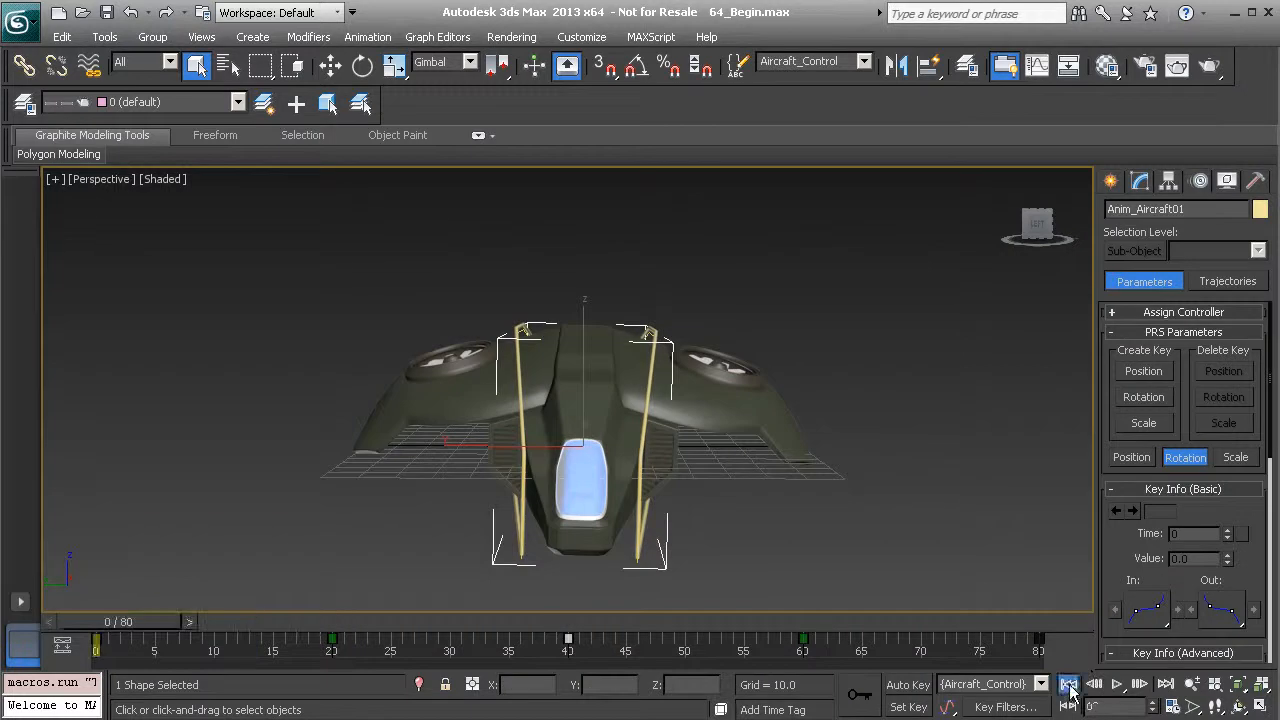
pyautogui.click(1068, 684)
pyautogui.click(1116, 684)
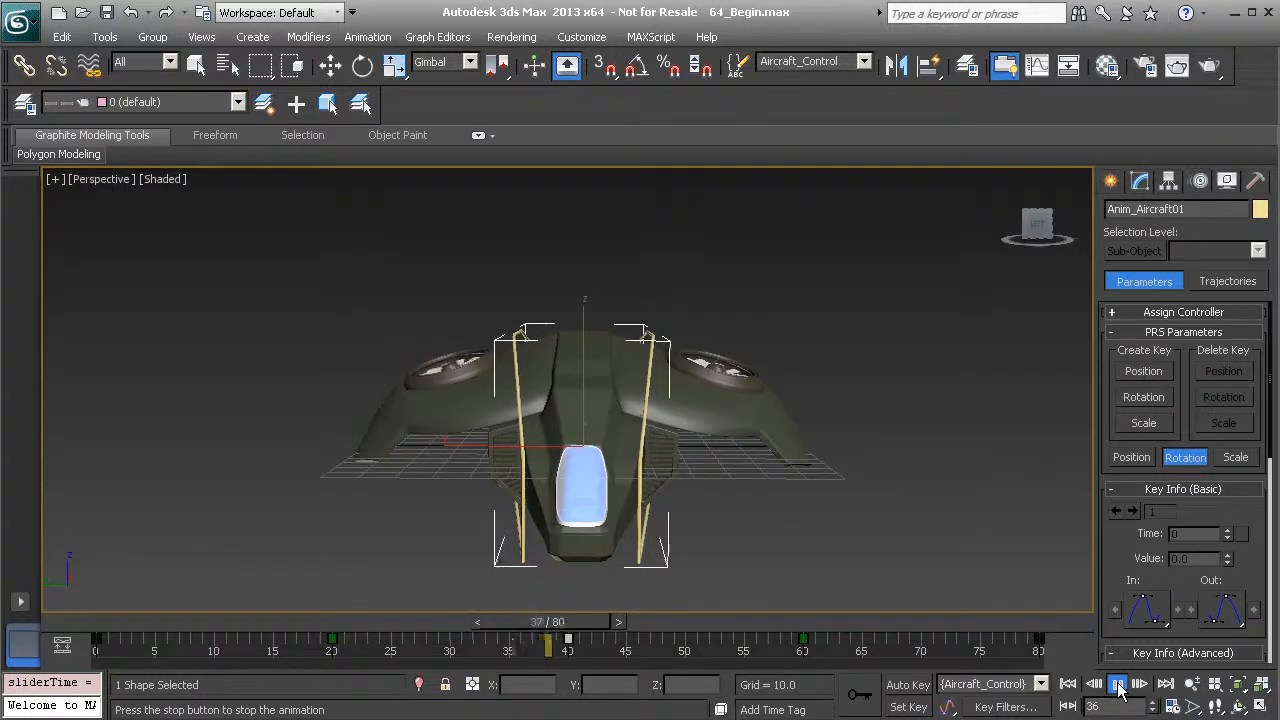
pyautogui.click(1118, 686)
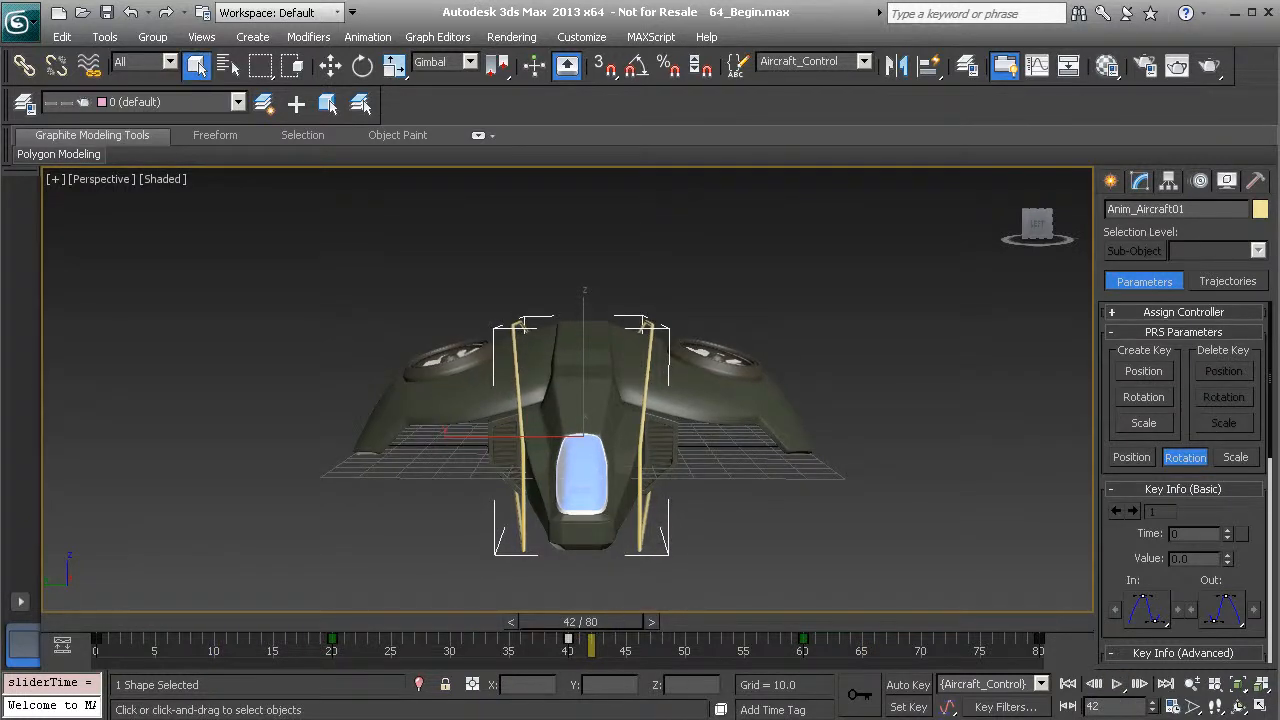
# - Try Linear tangents on the frame 40 key and on all Z Position keys, and set all three keys to Smooth tangents
pyautogui.hotkey('ctrl', 'shift', 'c')
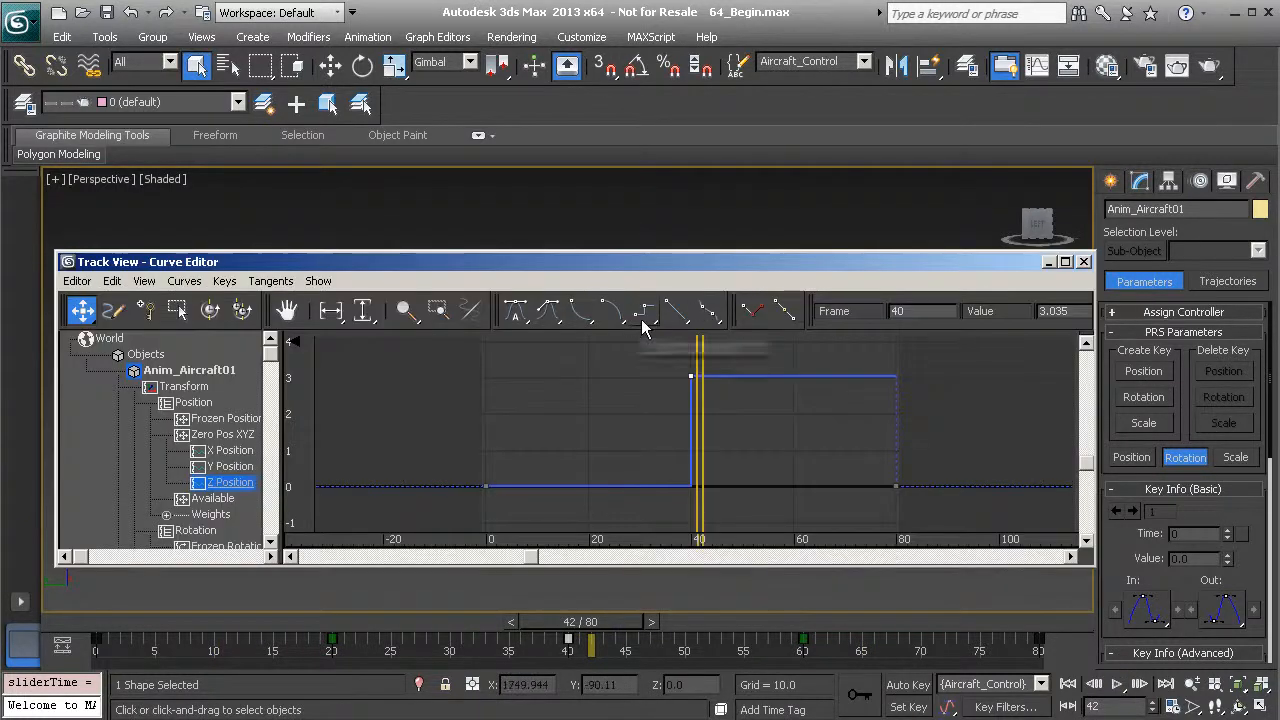
pyautogui.click(677, 314)
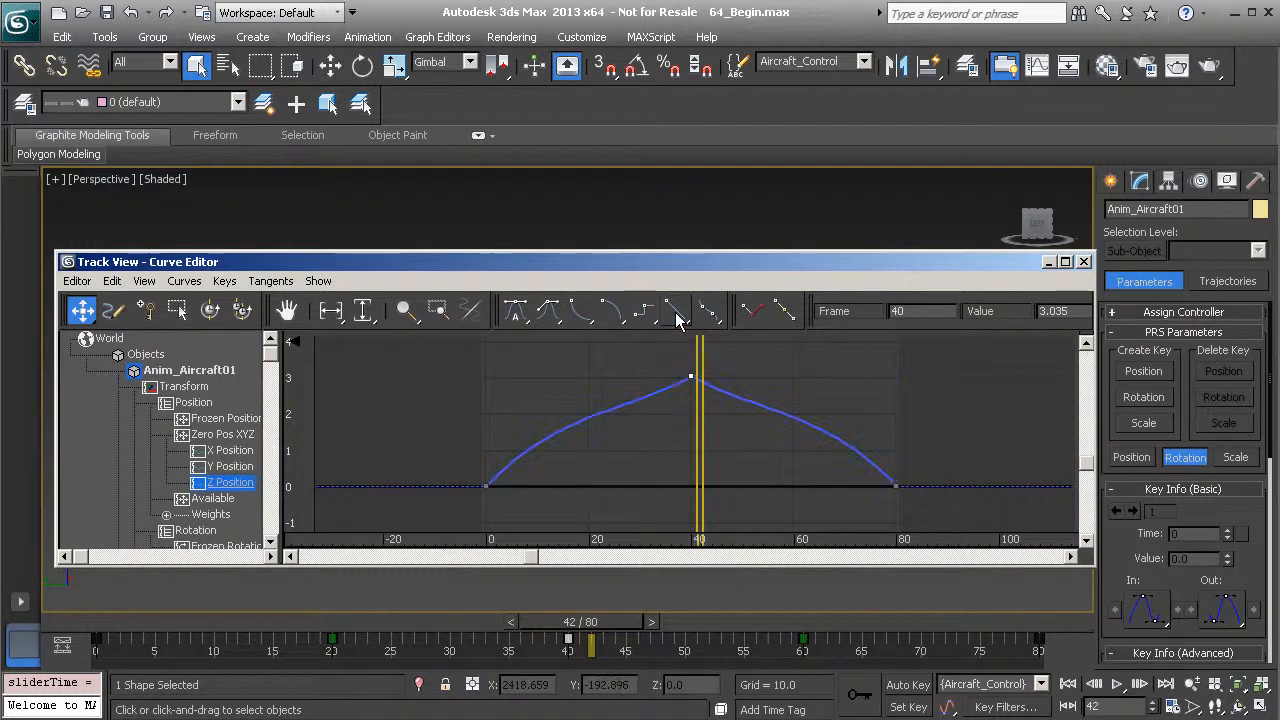
pyautogui.moveTo(395, 378); pyautogui.dragTo(902, 515)
pyautogui.click(679, 318)
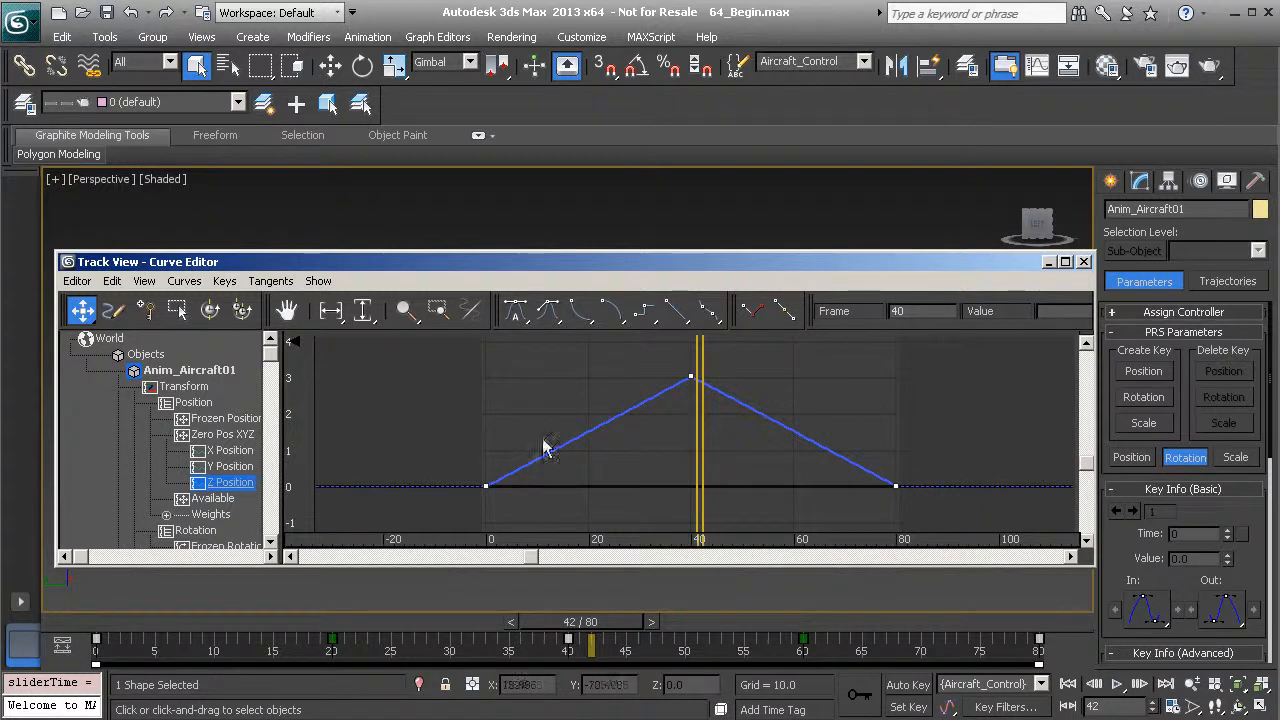
pyautogui.click(708, 312)
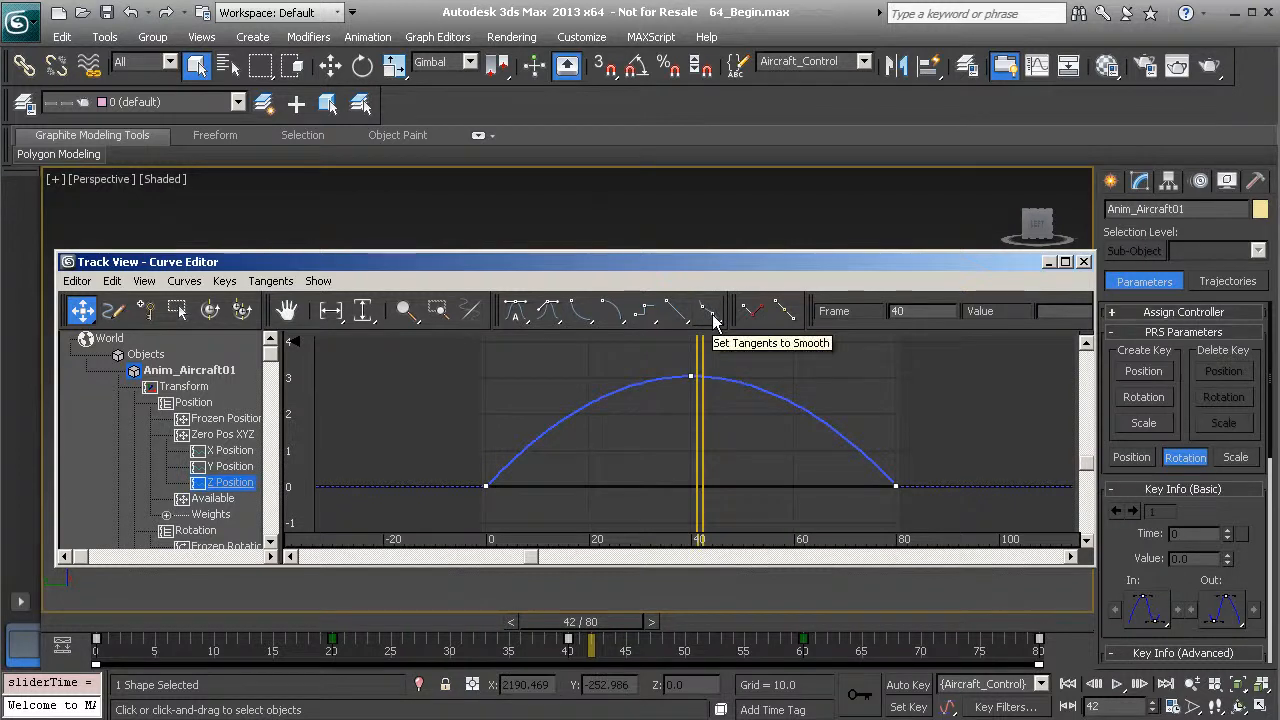
# - Convert all Z Position keys to Custom tangents and pull the outgoing handle of the frame 40 key upward
pyautogui.click(689, 376)
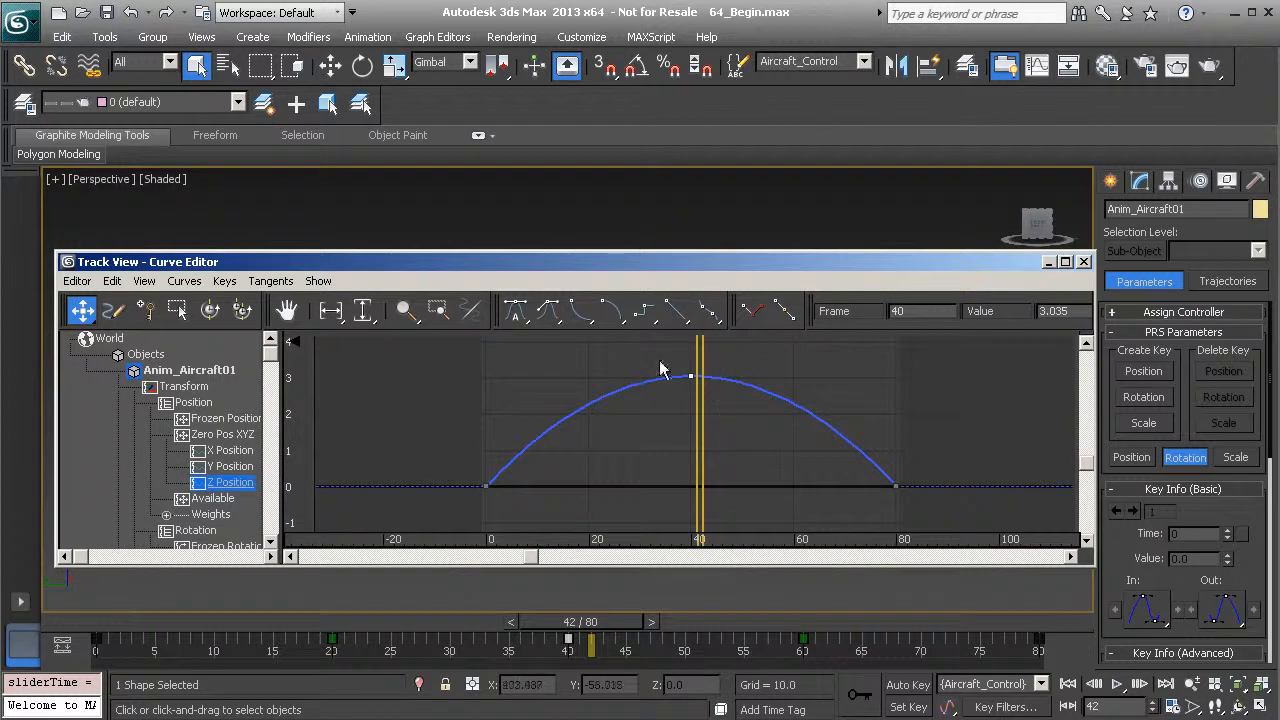
pyautogui.moveTo(423, 366); pyautogui.dragTo(950, 513)
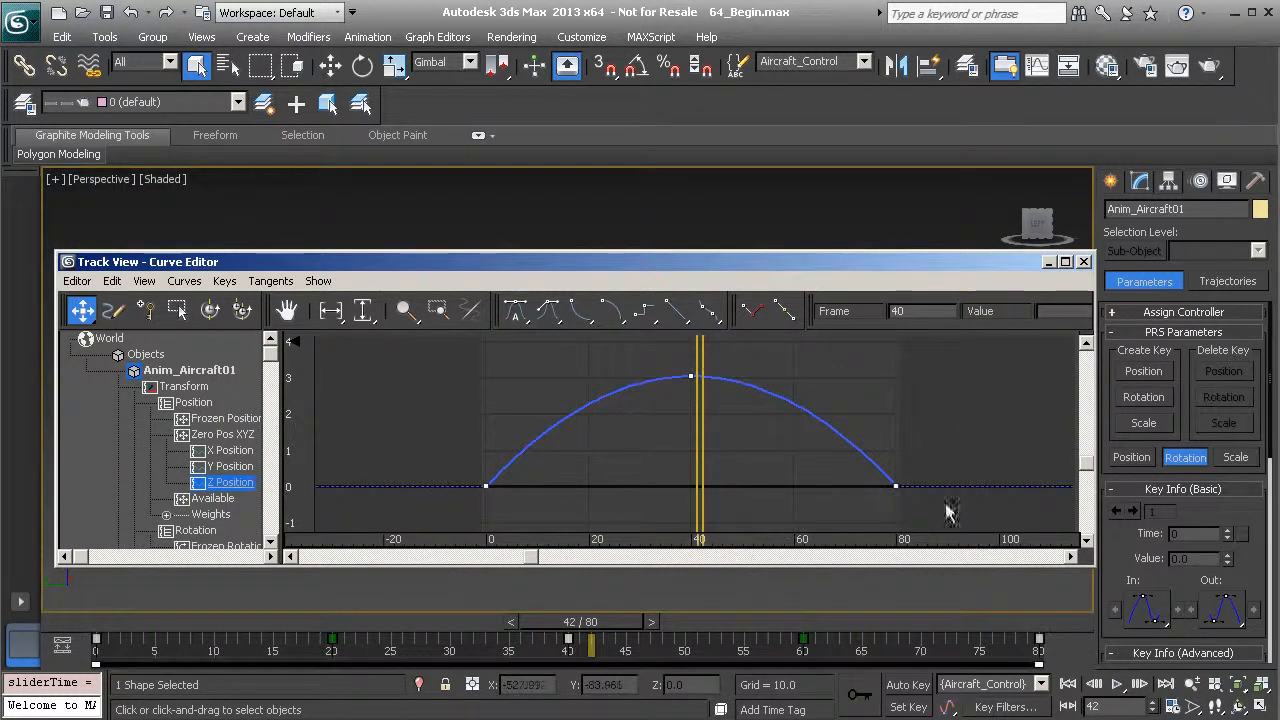
pyautogui.click(545, 320)
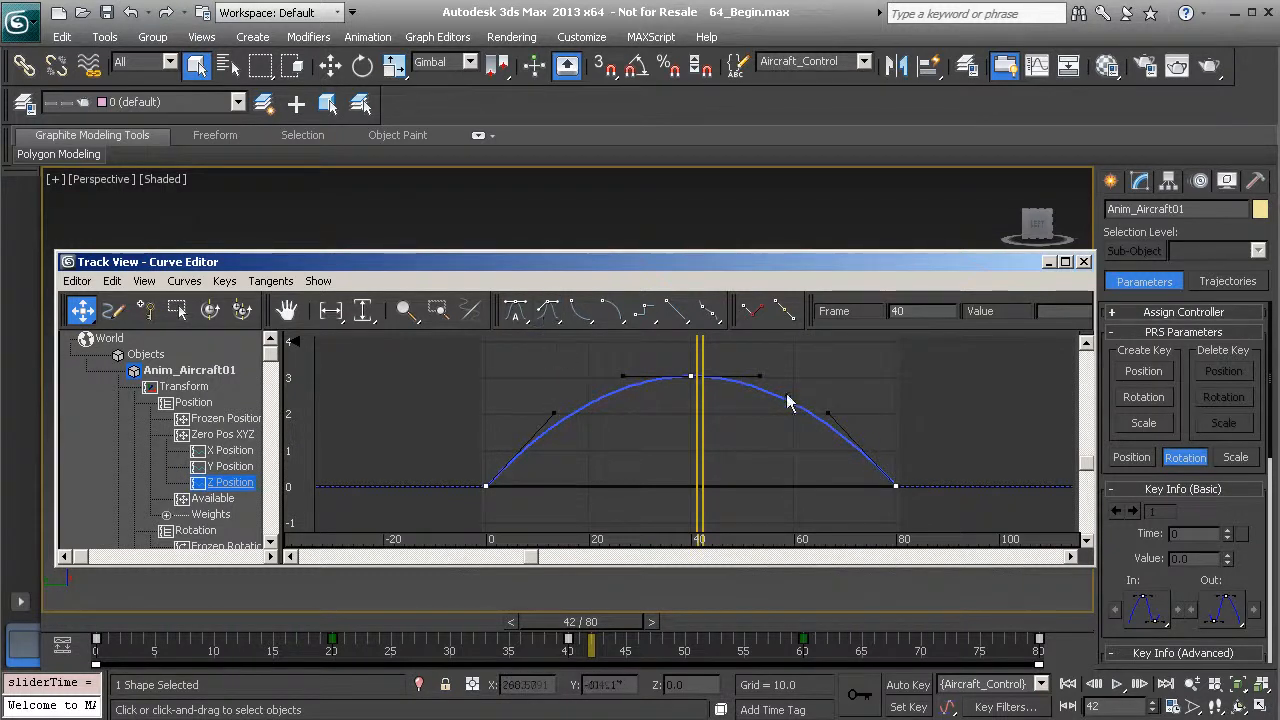
pyautogui.moveTo(760, 377); pyautogui.dragTo(733, 324)
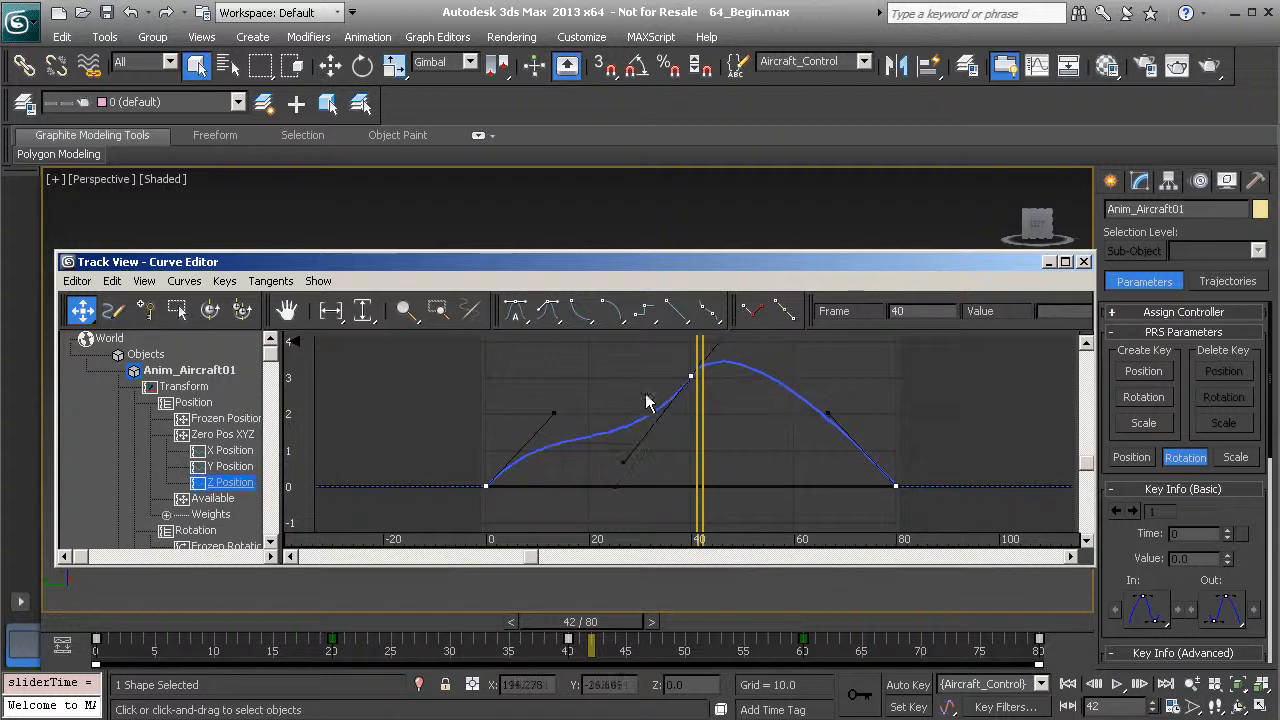
# - Minimize the Curve Editor and play the animation to check the adjusted Z Position curve
pyautogui.click(1048, 263)
pyautogui.click(1128, 695)
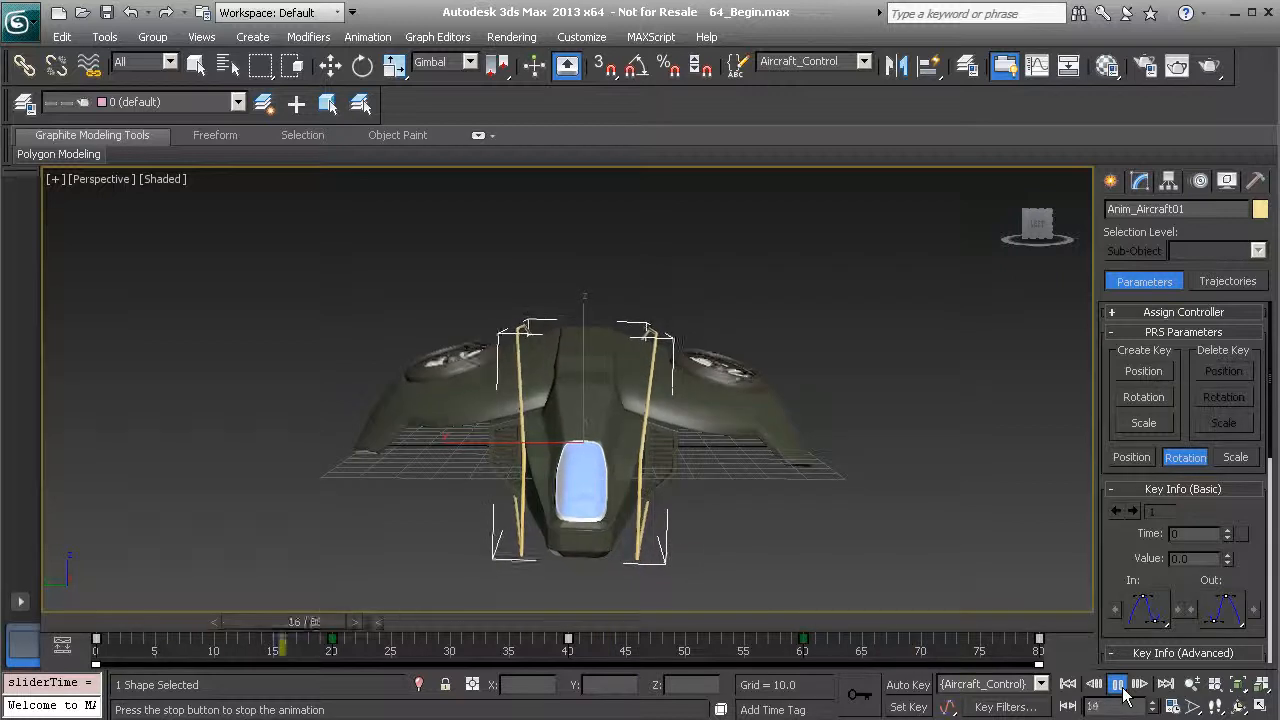
pyautogui.click(1120, 688)
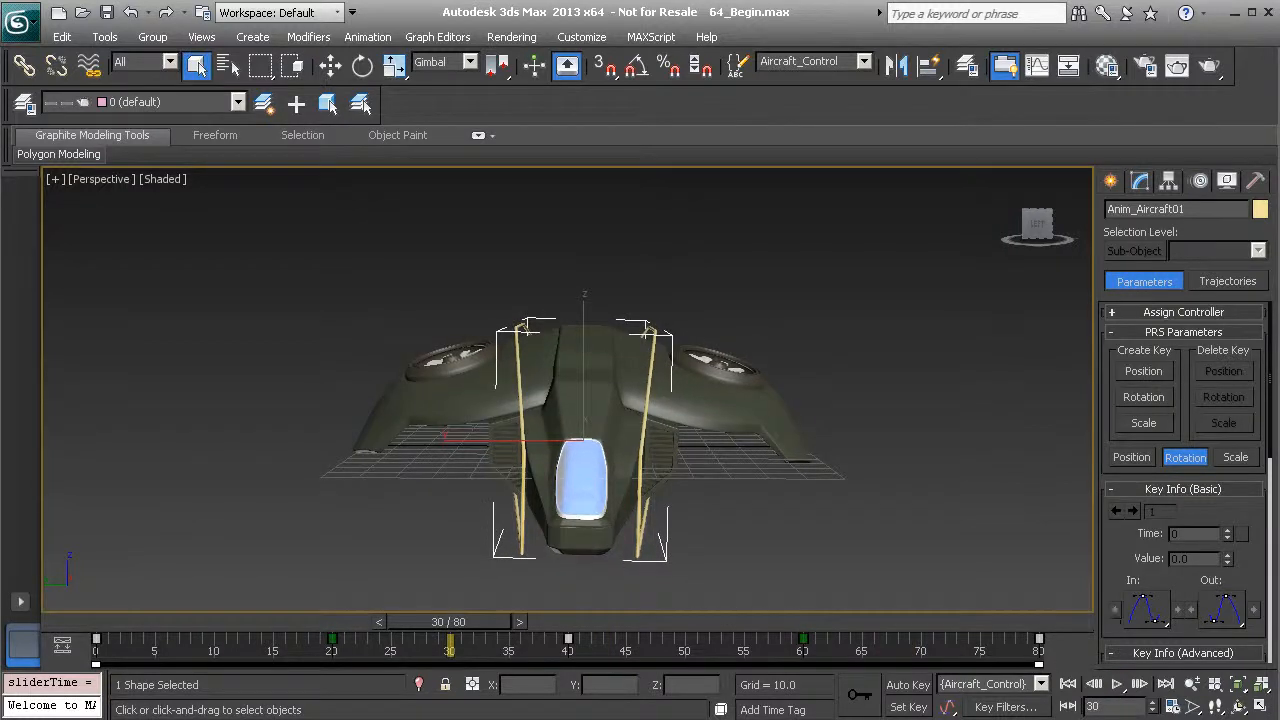
# - Set all Z Position keys to Auto tangents and try tilting the outgoing handle of the frame 40 key
pyautogui.moveTo(439, 371); pyautogui.dragTo(922, 500)
pyautogui.click(515, 312)
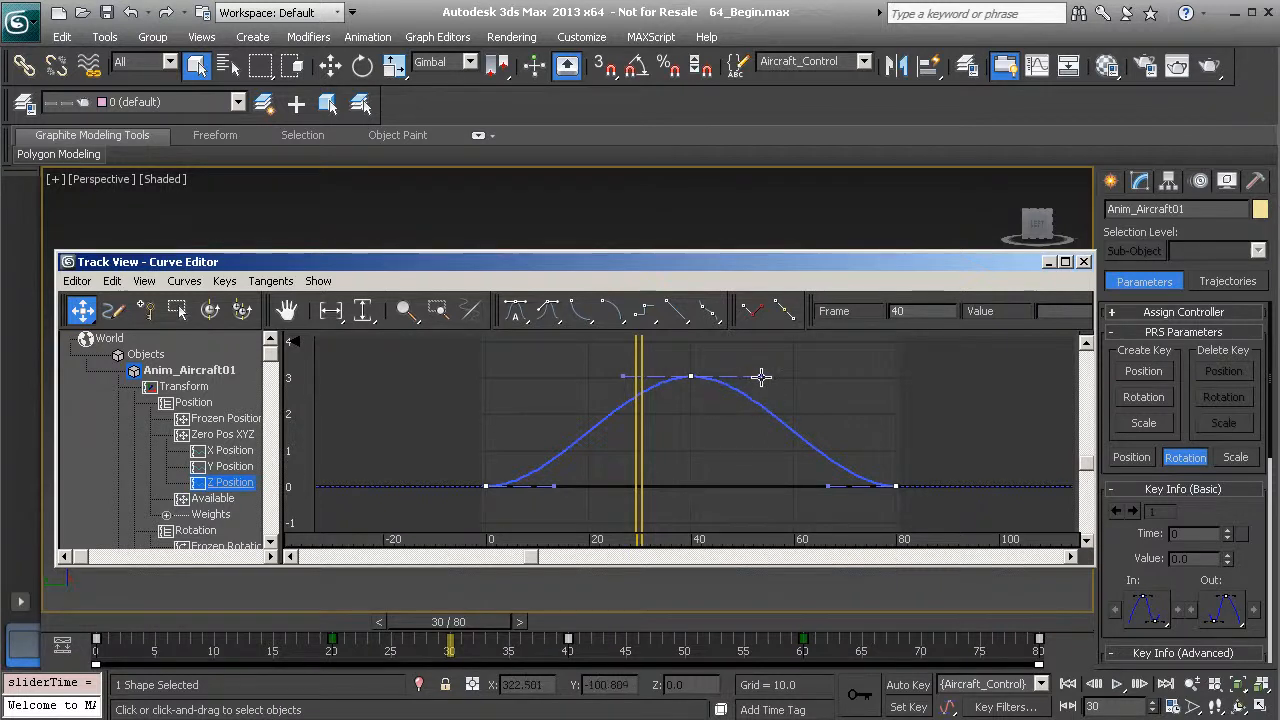
pyautogui.moveTo(760, 377)
pyautogui.mouseDown()
pyautogui.moveTo(765, 368)
pyautogui.moveTo(766, 418)
pyautogui.moveTo(757, 343)
pyautogui.moveTo(776, 368)
pyautogui.moveTo(771, 358)
pyautogui.mouseUp()
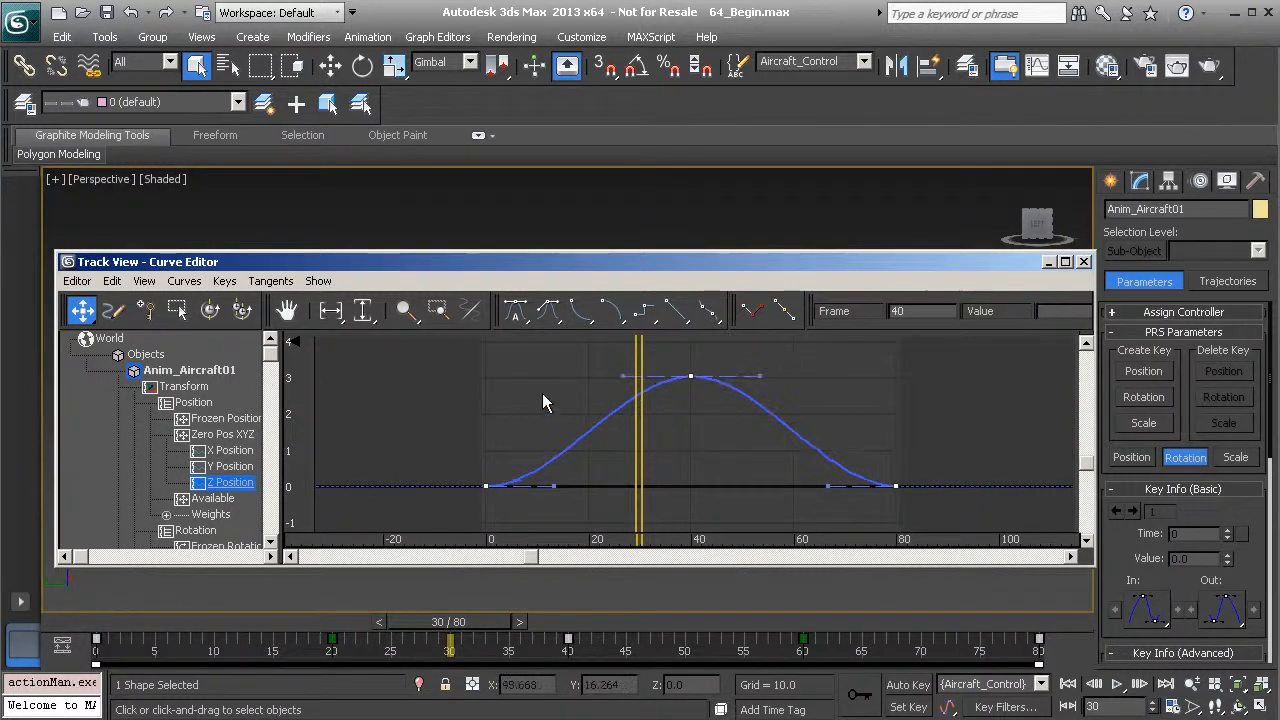
# - Select all Z Position keys and lengthen both horizontal handles of the frame 40 key to widen the curve's peak
pyautogui.moveTo(449, 373); pyautogui.dragTo(949, 525)
pyautogui.moveTo(760, 376); pyautogui.dragTo(796, 375)
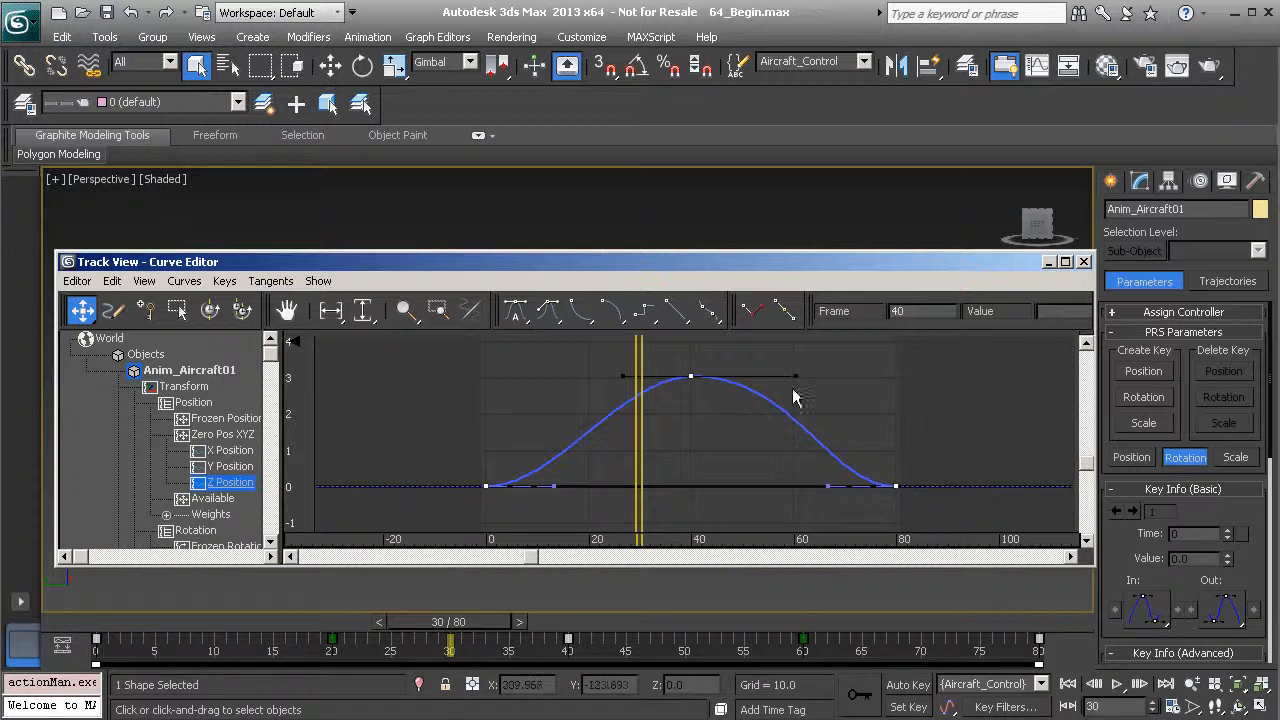
pyautogui.moveTo(622, 377); pyautogui.dragTo(587, 377)
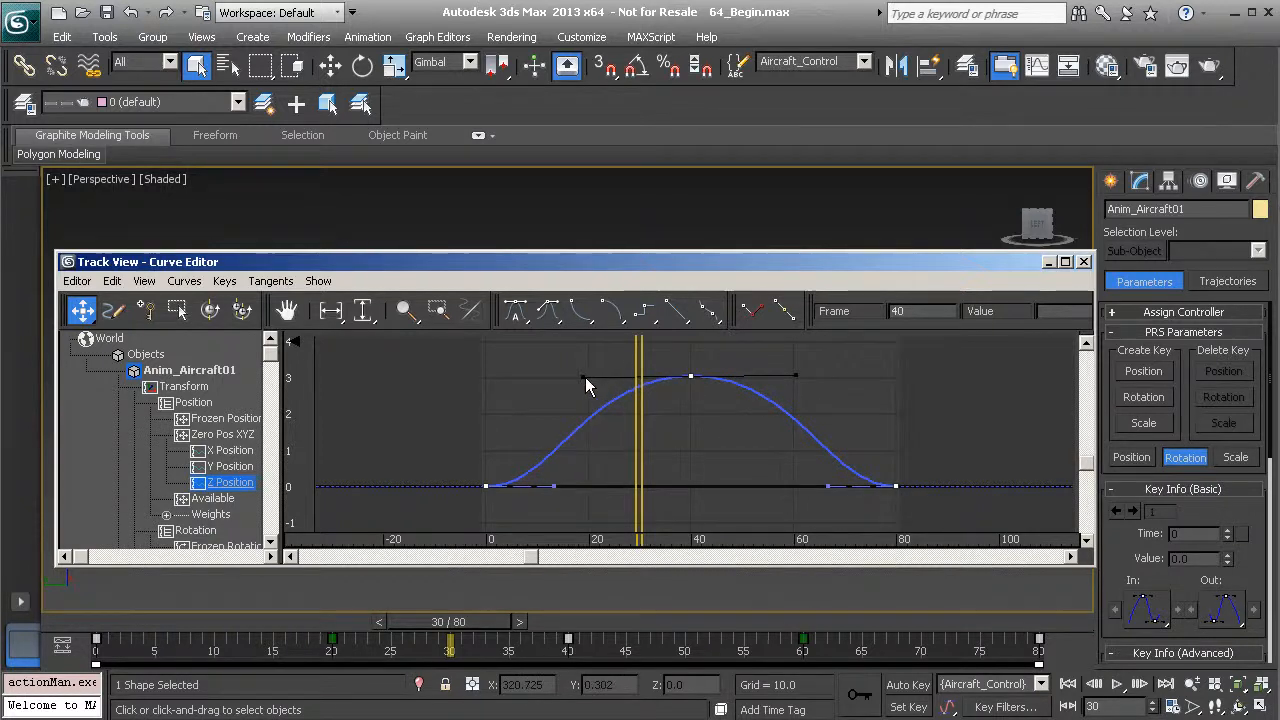
pyautogui.moveTo(796, 375); pyautogui.dragTo(807, 378)
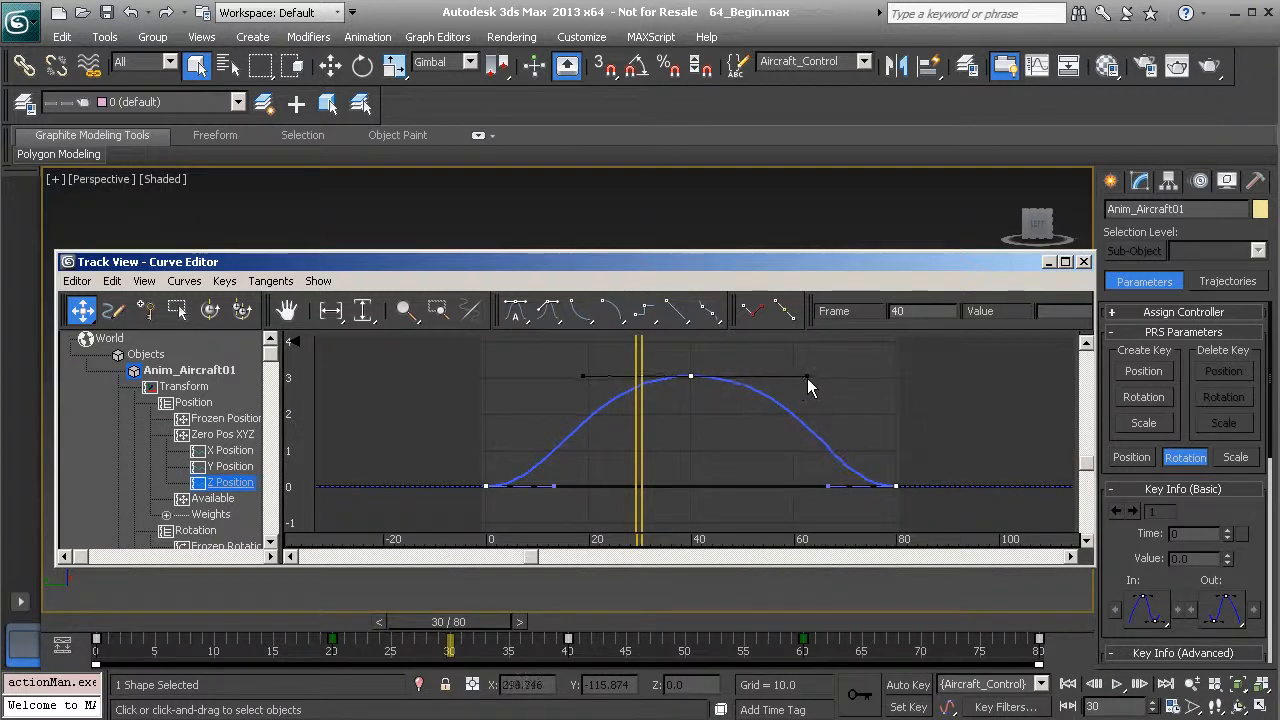
pyautogui.moveTo(583, 377); pyautogui.dragTo(570, 377)
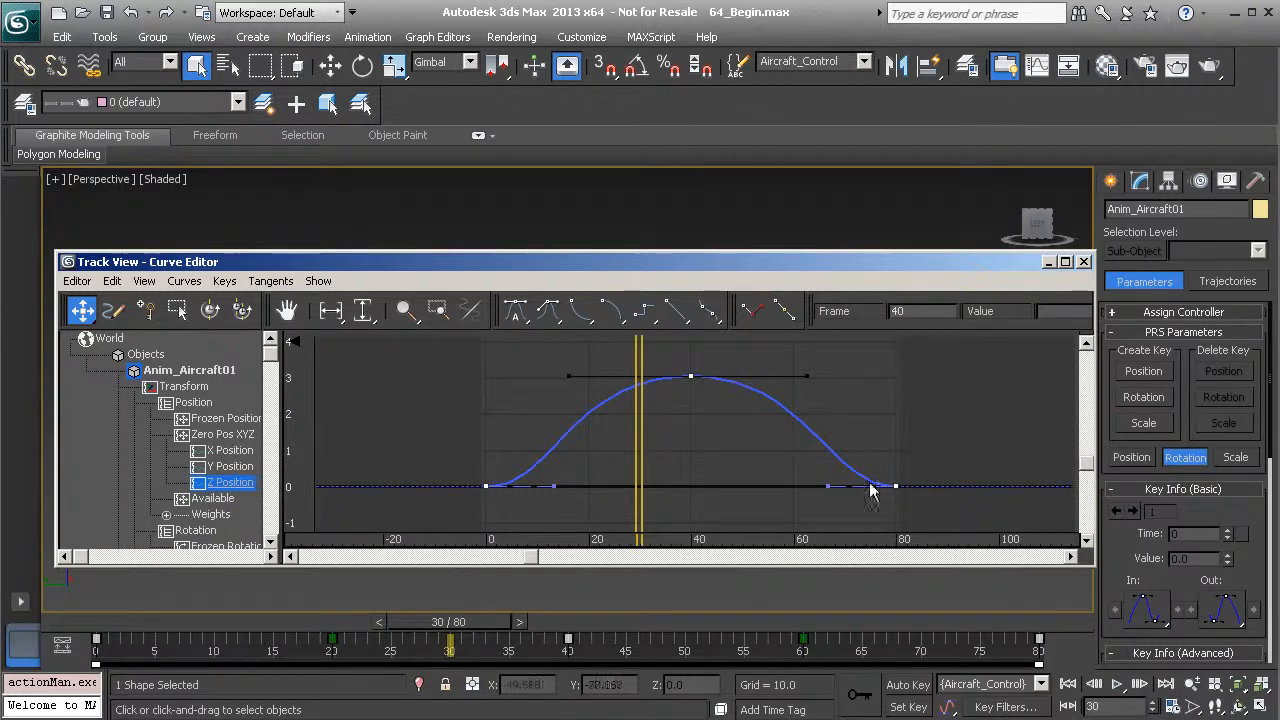
# - Minimize the Curve Editor, play the animation to review the hover with the widened peak, and stop playback
pyautogui.click(1046, 262)
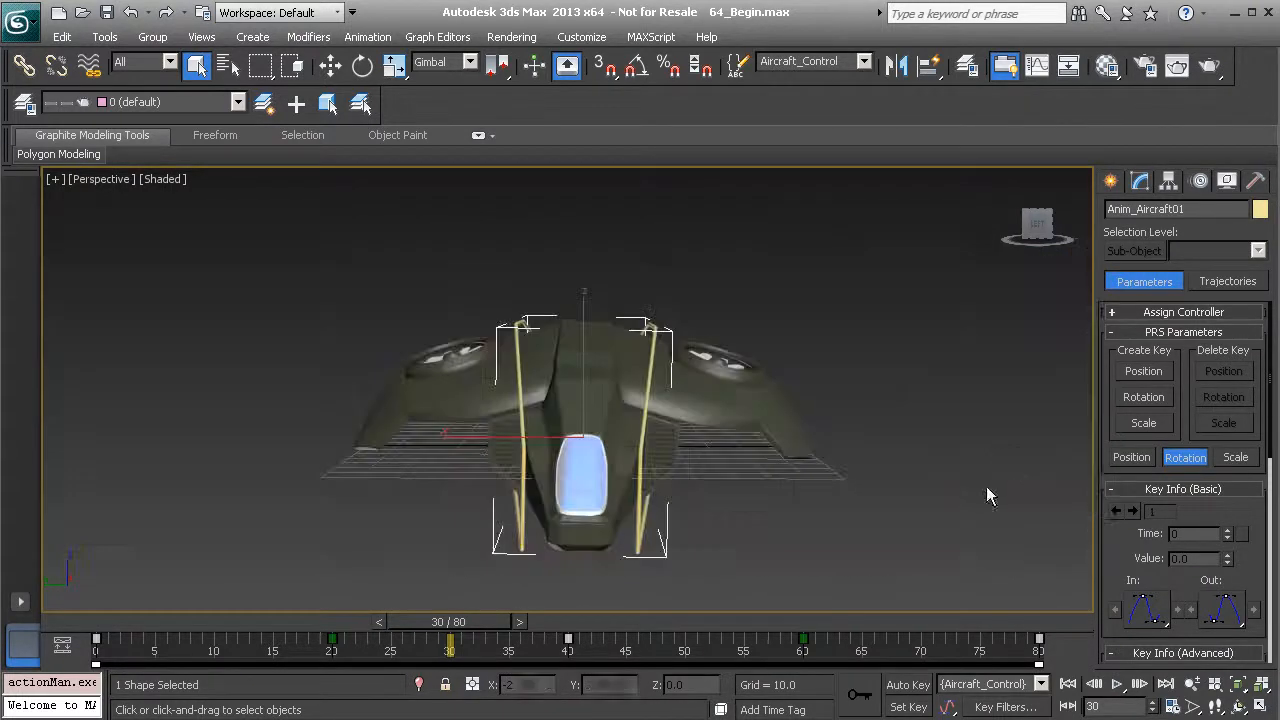
pyautogui.click(1117, 684)
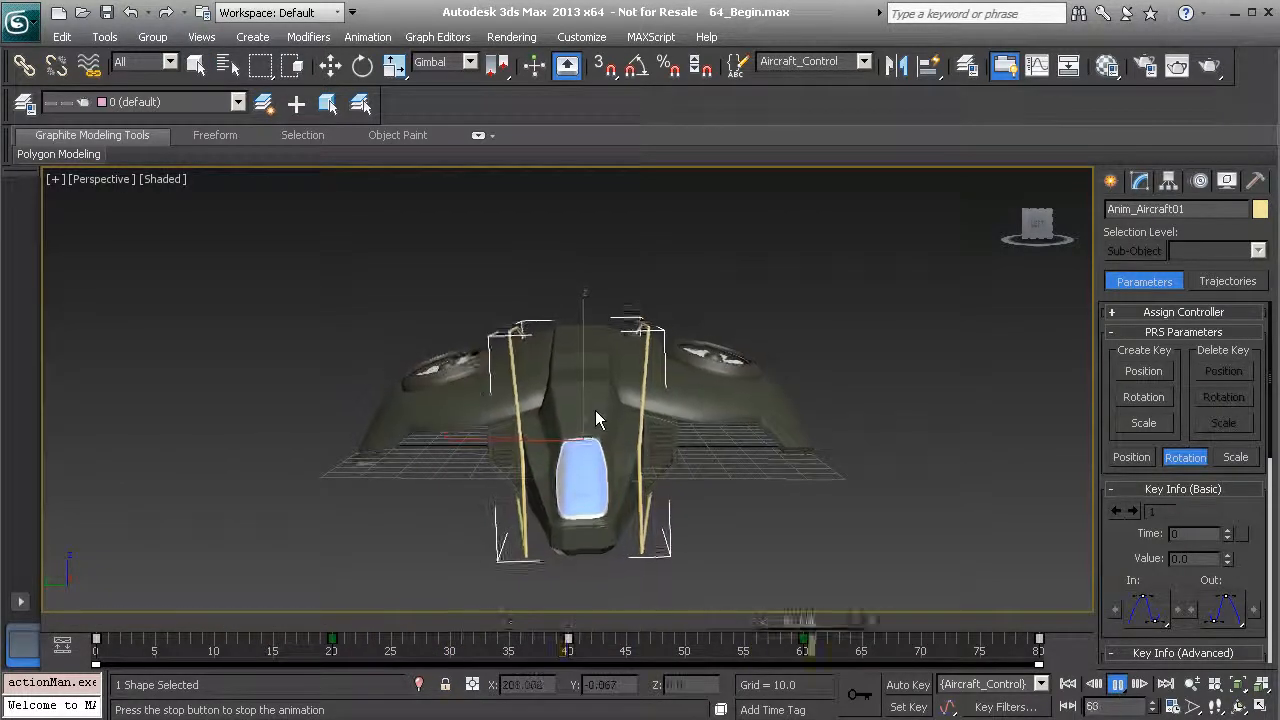
pyautogui.click(1117, 684)
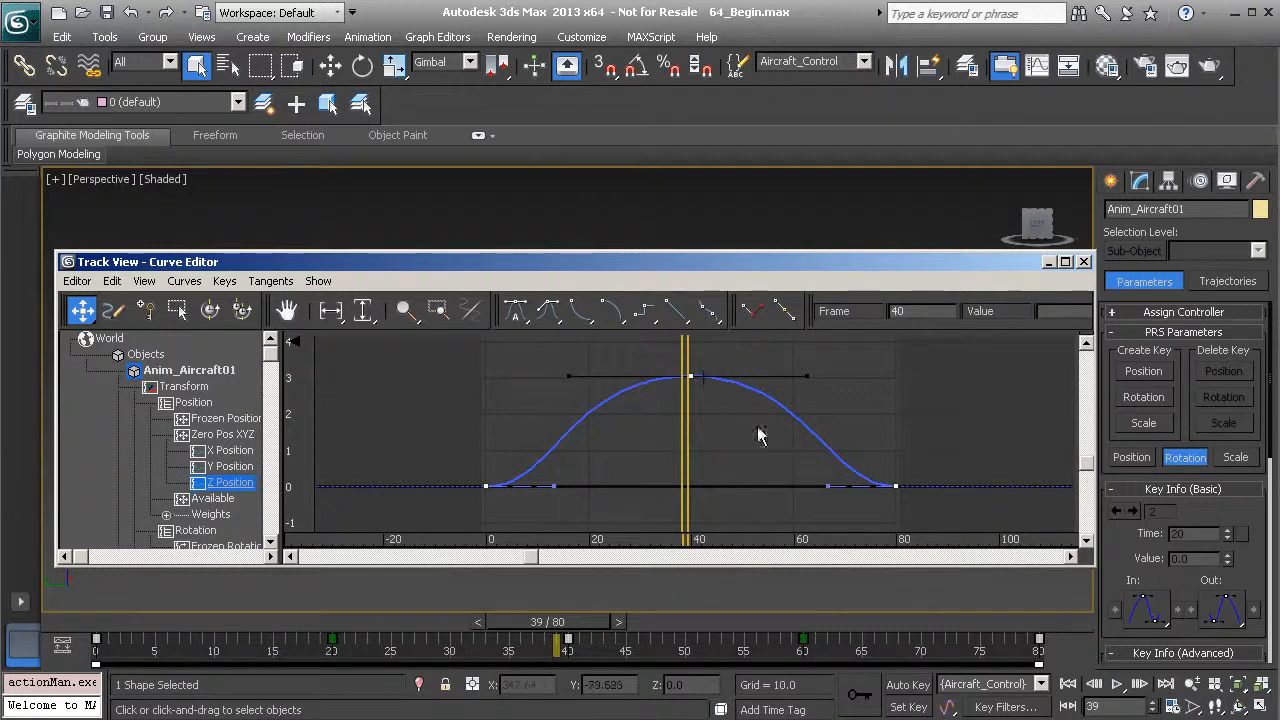
# - Open the key properties dialog for the selected Z Position keys and reposition it over the curve
pyautogui.rightClick(691, 376)
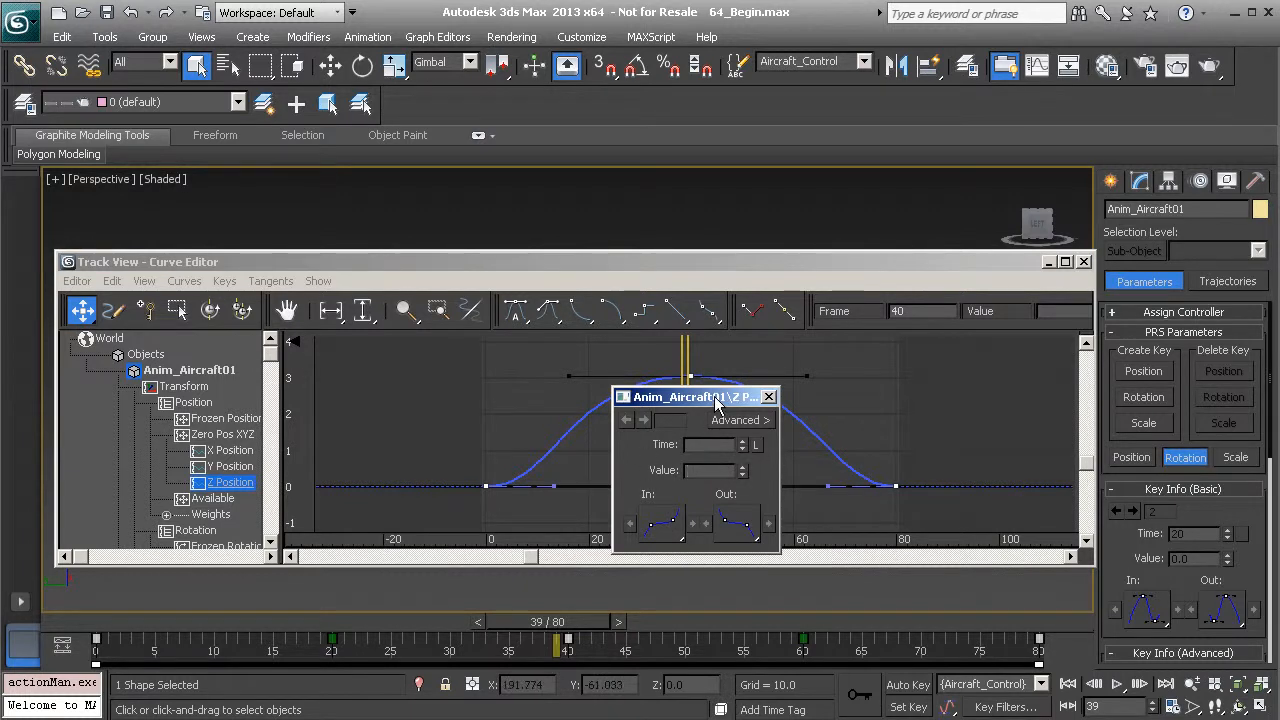
pyautogui.moveTo(715, 397); pyautogui.dragTo(753, 382)
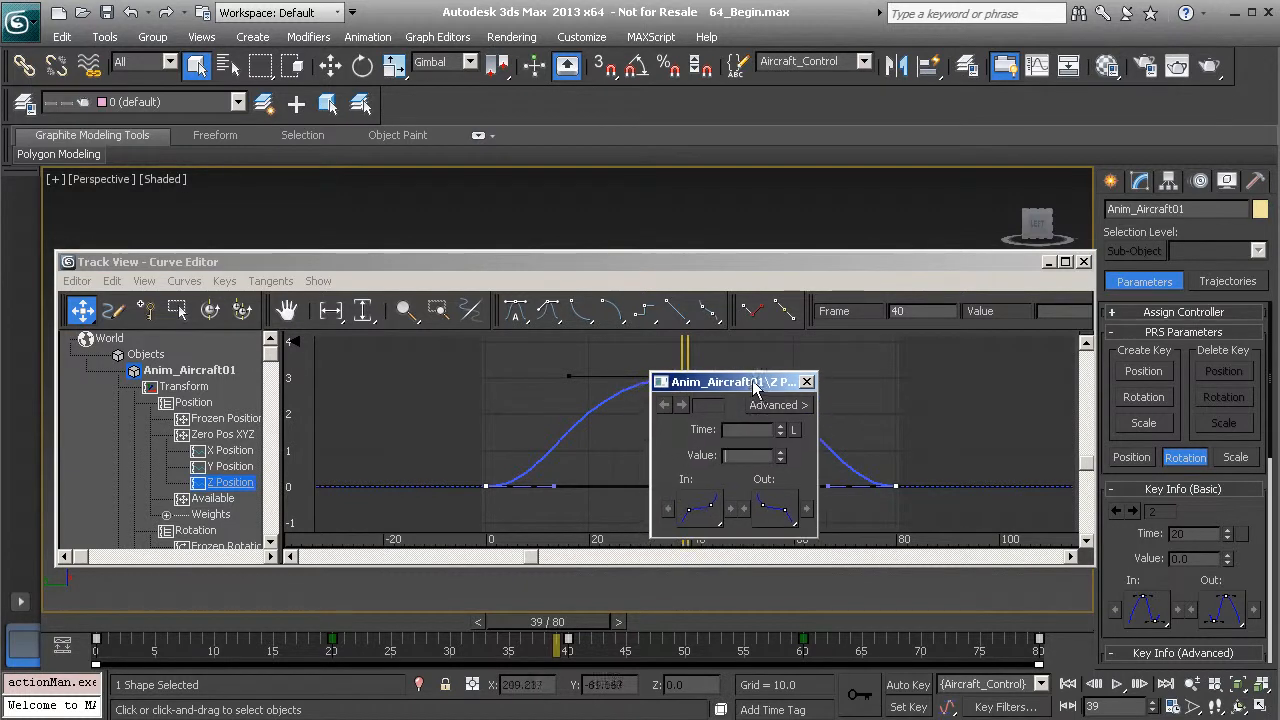
# - Try a different In tangent type on all Z Position keys from the key properties dialog and undo the change
pyautogui.click(700, 512)
pyautogui.click(700, 510)
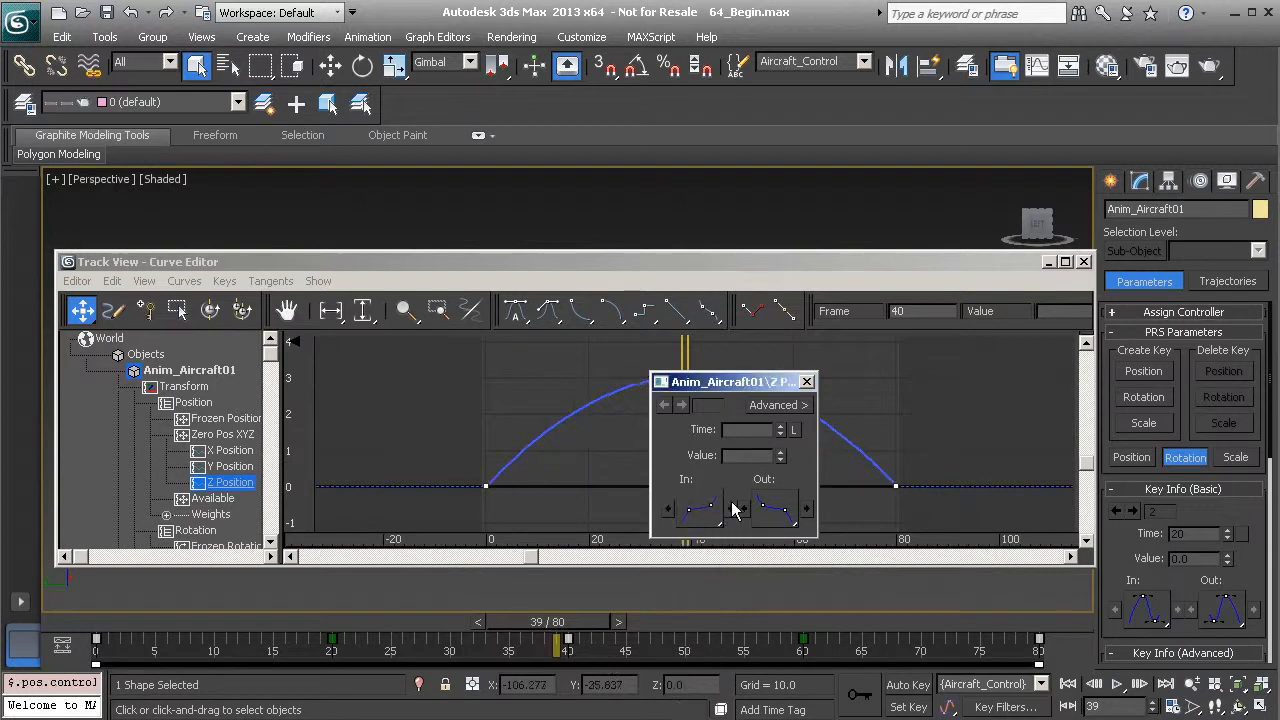
pyautogui.moveTo(763, 395)
pyautogui.mouseDown()
pyautogui.moveTo(753, 496)
pyautogui.moveTo(744, 389)
pyautogui.mouseUp()
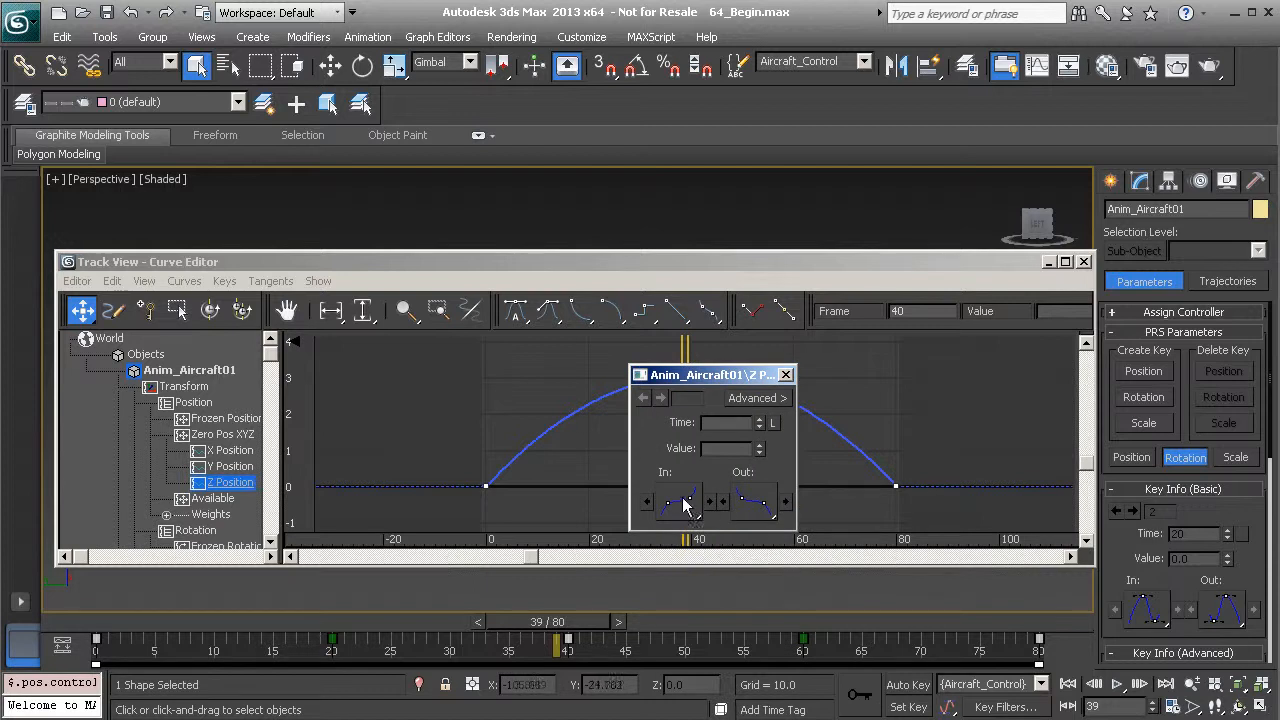
pyautogui.moveTo(723, 380); pyautogui.dragTo(691, 428)
pyautogui.click(866, 390)
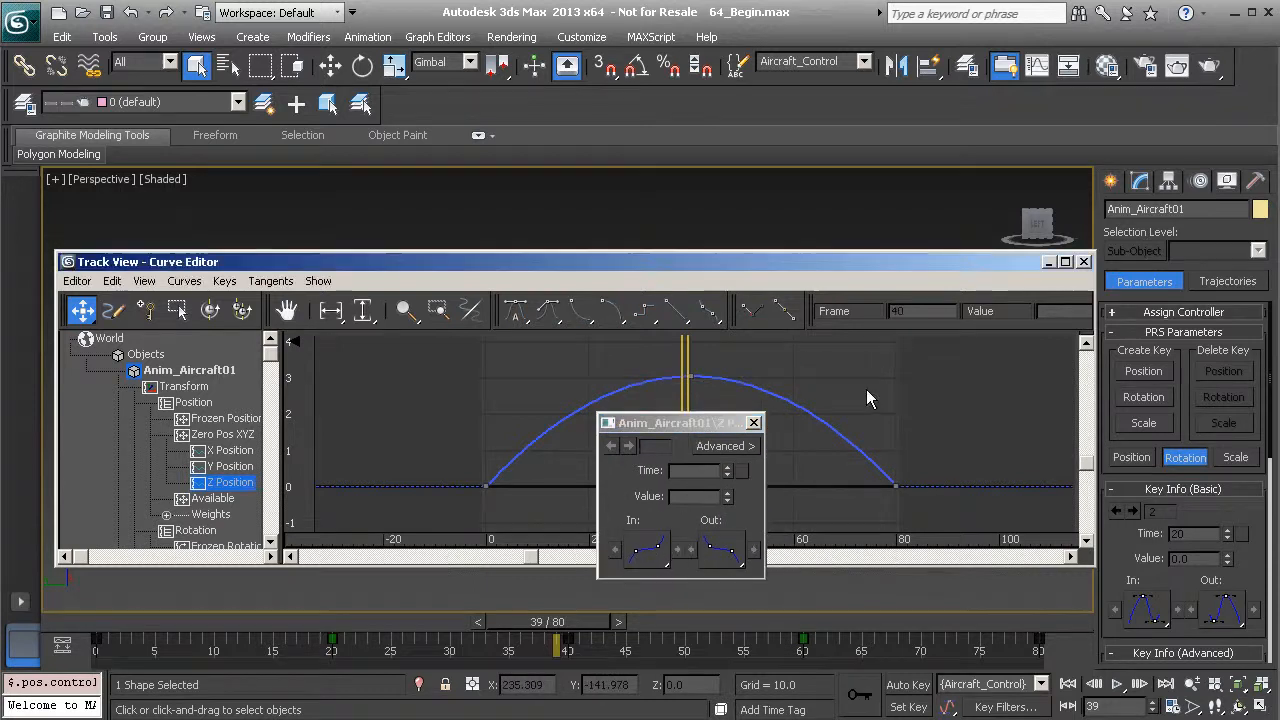
pyautogui.hotkey('ctrl', 'a')
pyautogui.hotkey('ctrl', 'z')
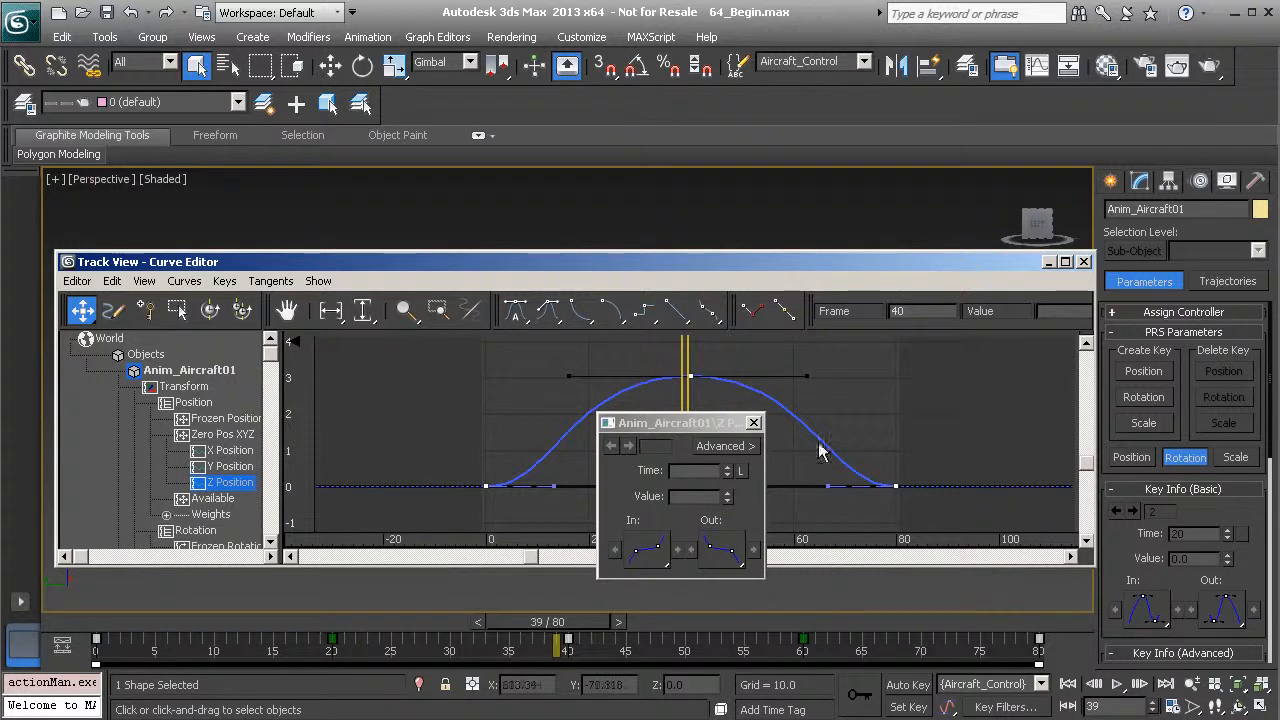
# - Select the frame 40 key, show its advanced tangent settings, and set both the In and Out handle lengths to 0.5
pyautogui.click(690, 376)
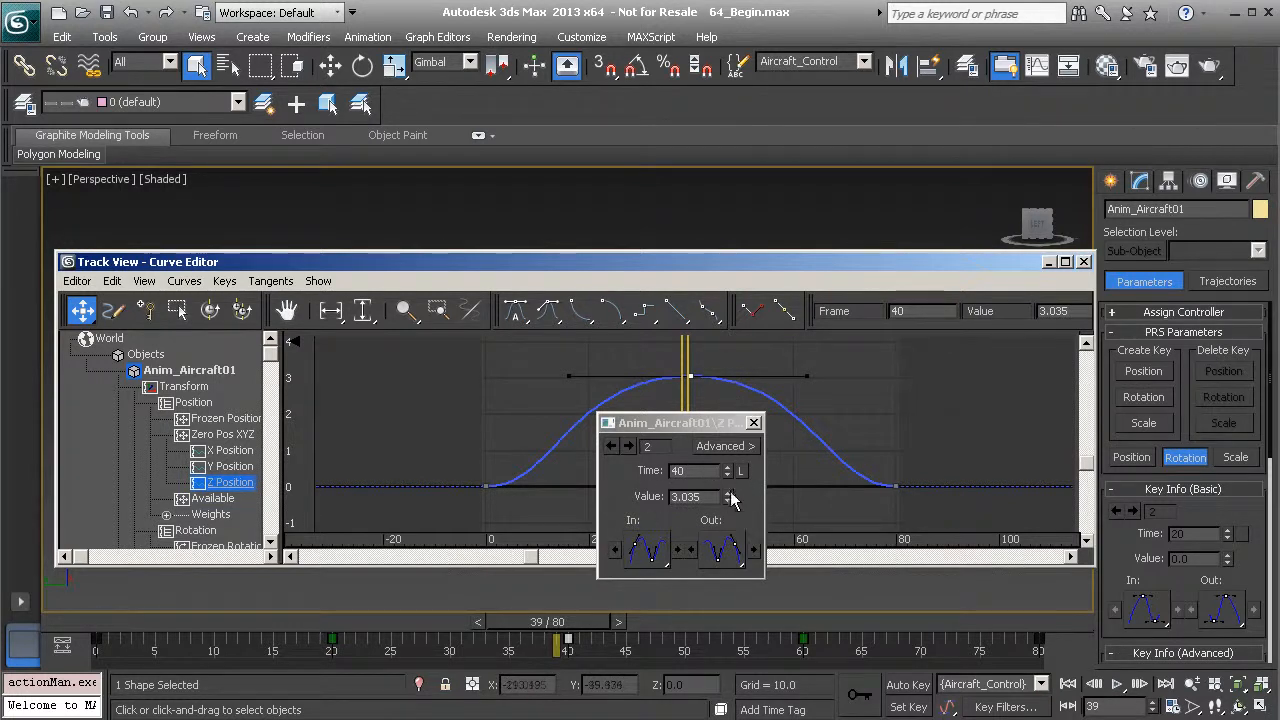
pyautogui.click(733, 447)
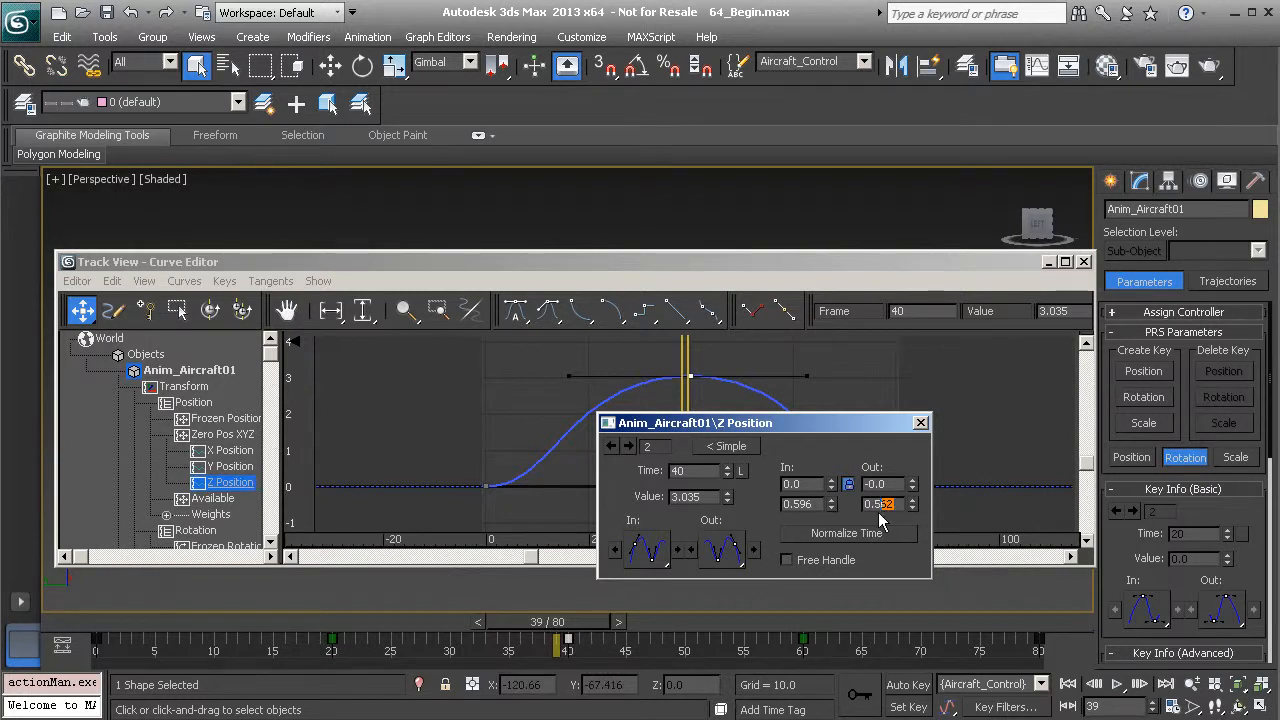
pyautogui.press('Return')
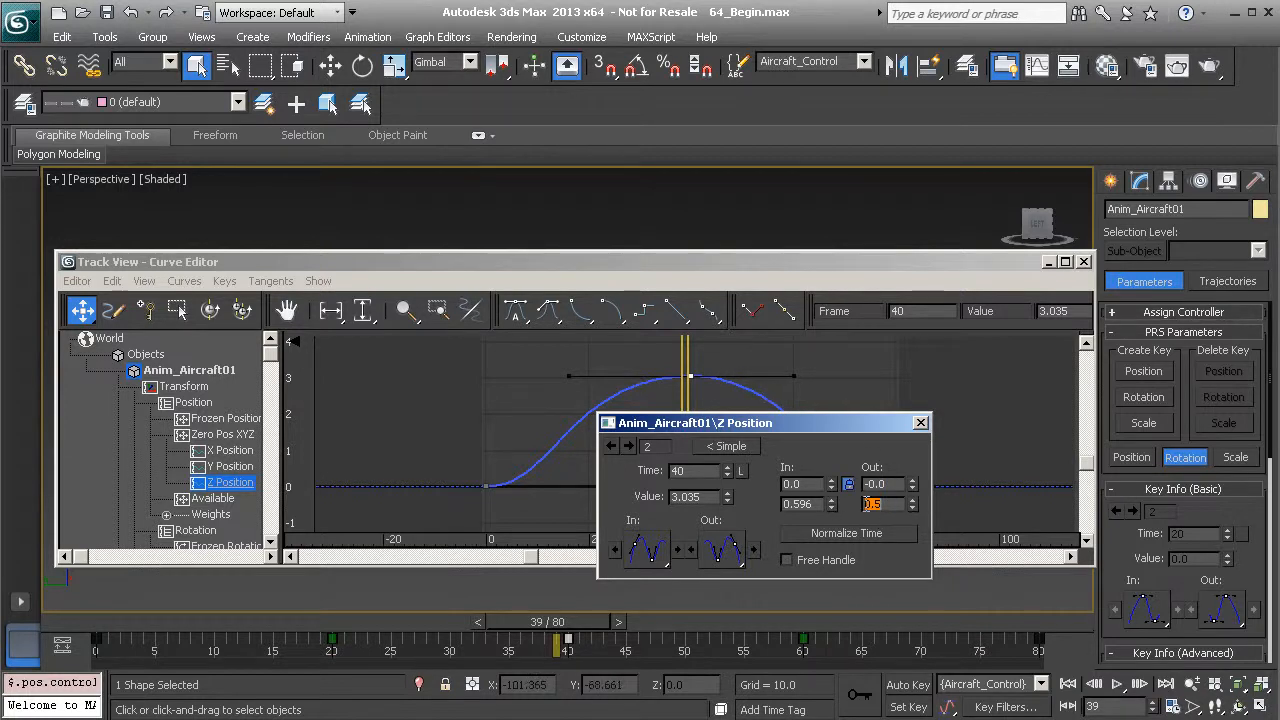
pyautogui.moveTo(858, 435); pyautogui.dragTo(760, 433)
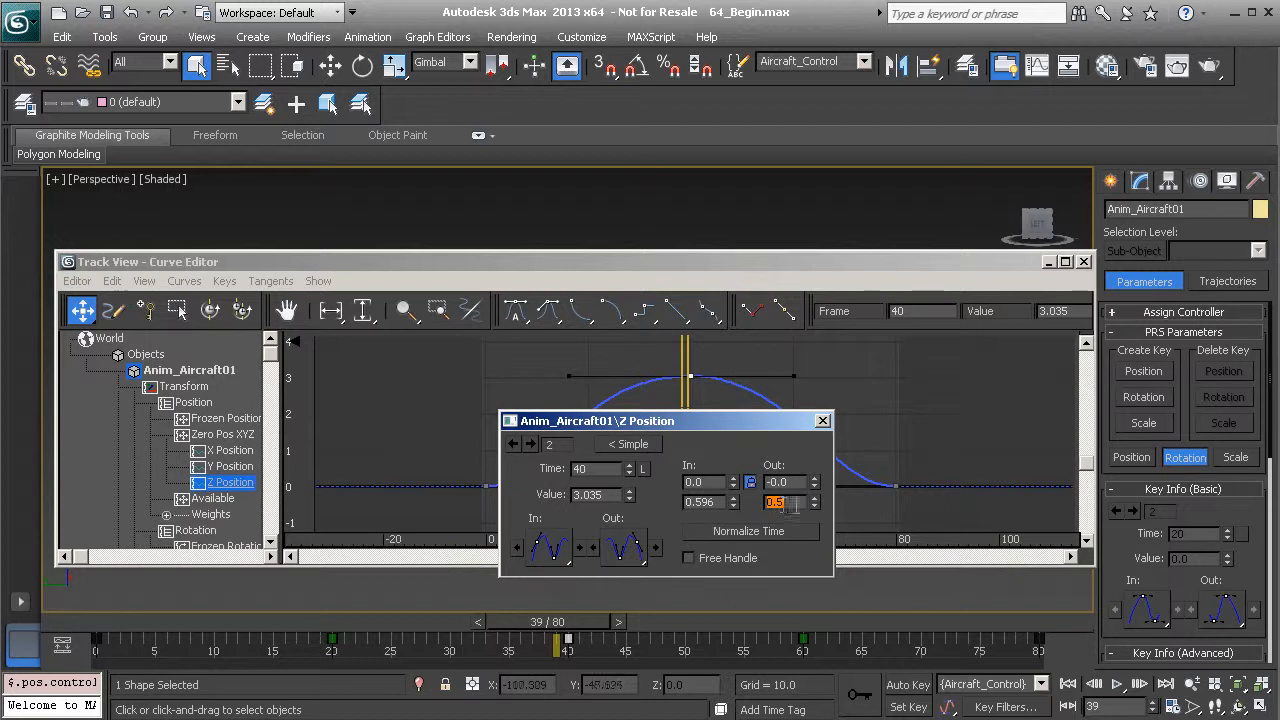
pyautogui.doubleClick(702, 501)
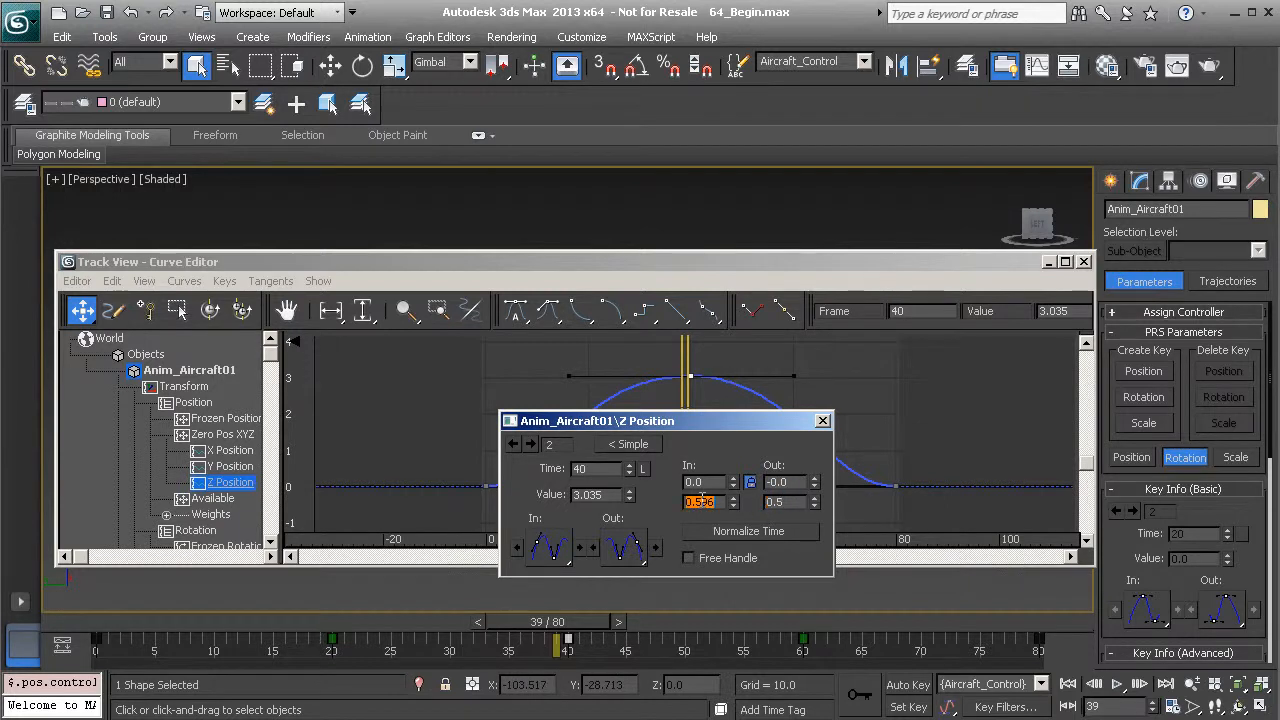
pyautogui.write('.5')
pyautogui.press('Return')
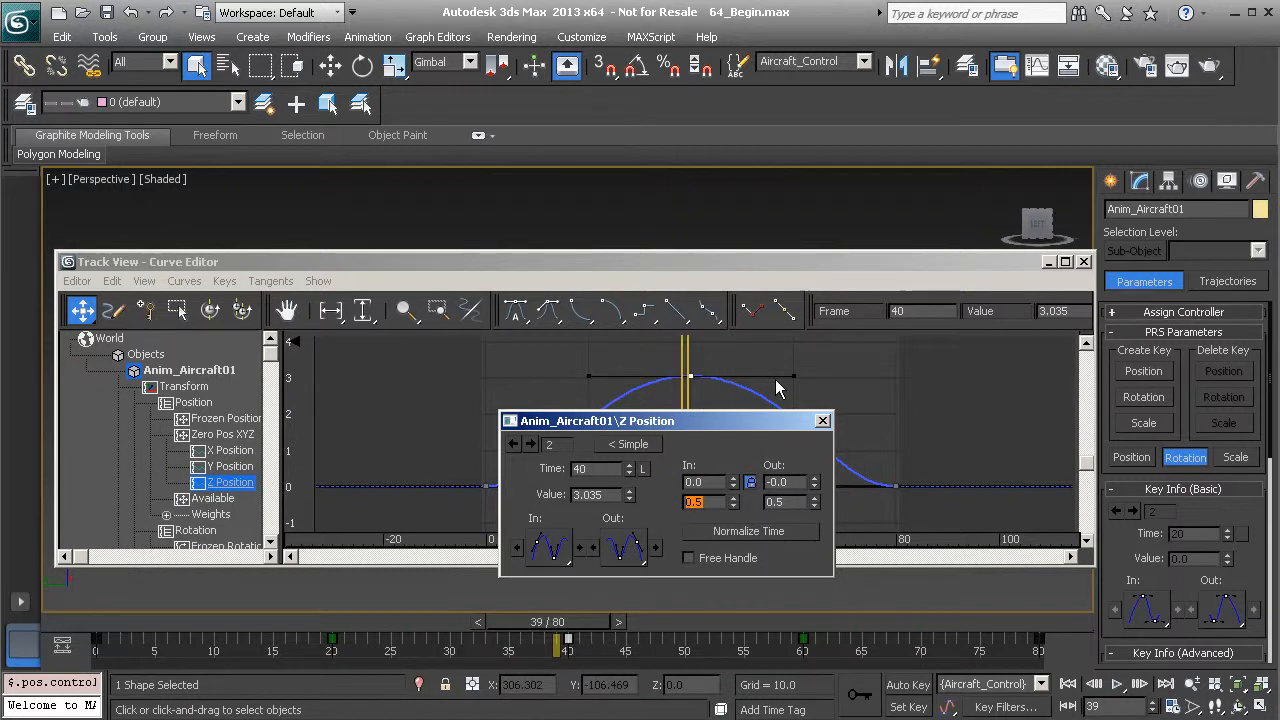
# - Try an In tangent value of -0.01 on the frame 40 key, unlock In from Out, and raise In to 0.01
pyautogui.moveTo(728, 487); pyautogui.dragTo(731, 484)
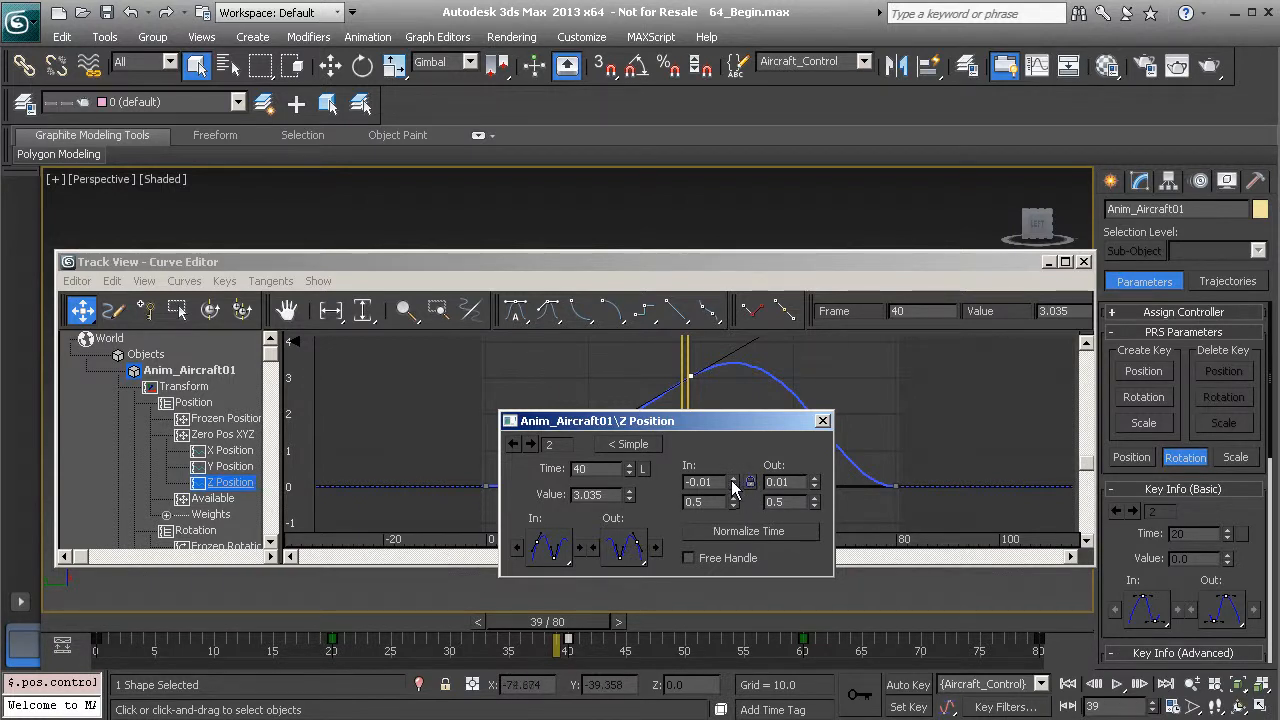
pyautogui.moveTo(733, 487); pyautogui.dragTo(733, 481)
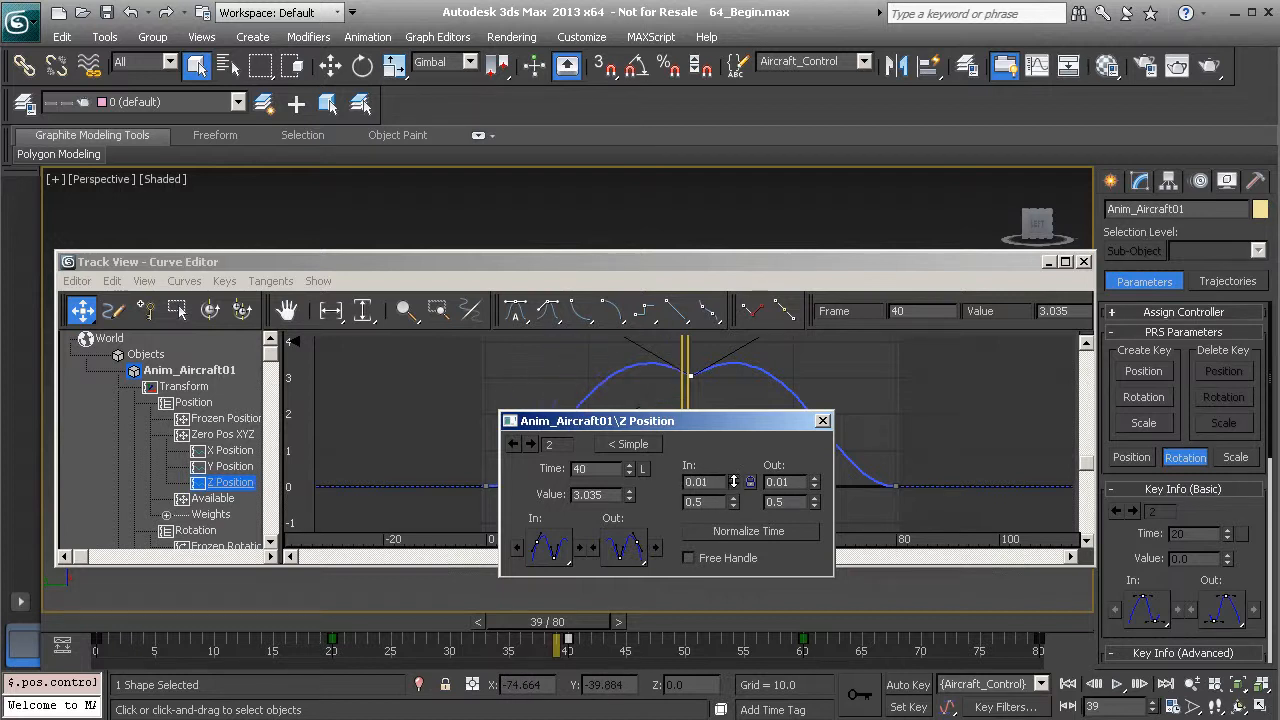
pyautogui.moveTo(720, 421); pyautogui.dragTo(720, 498)
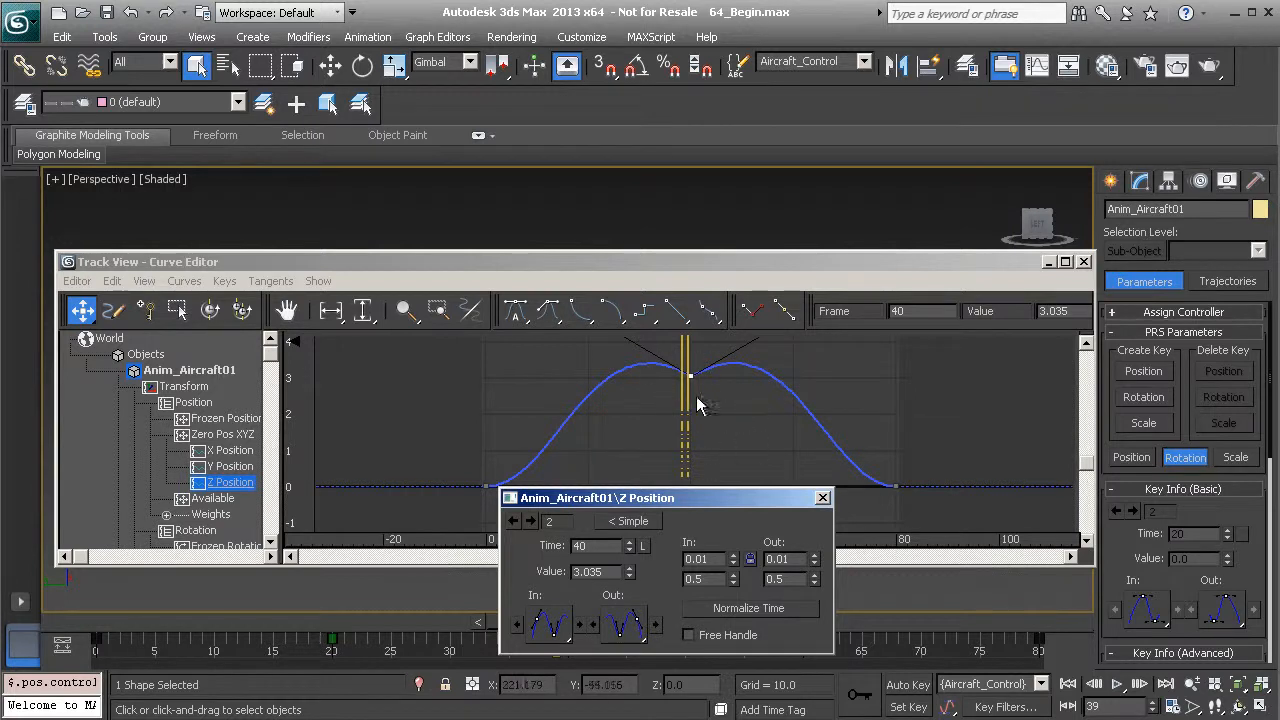
# - Lock the In and Out tangent values together again and try an In value of 0.02 on the frame 40 key
pyautogui.click(750, 559)
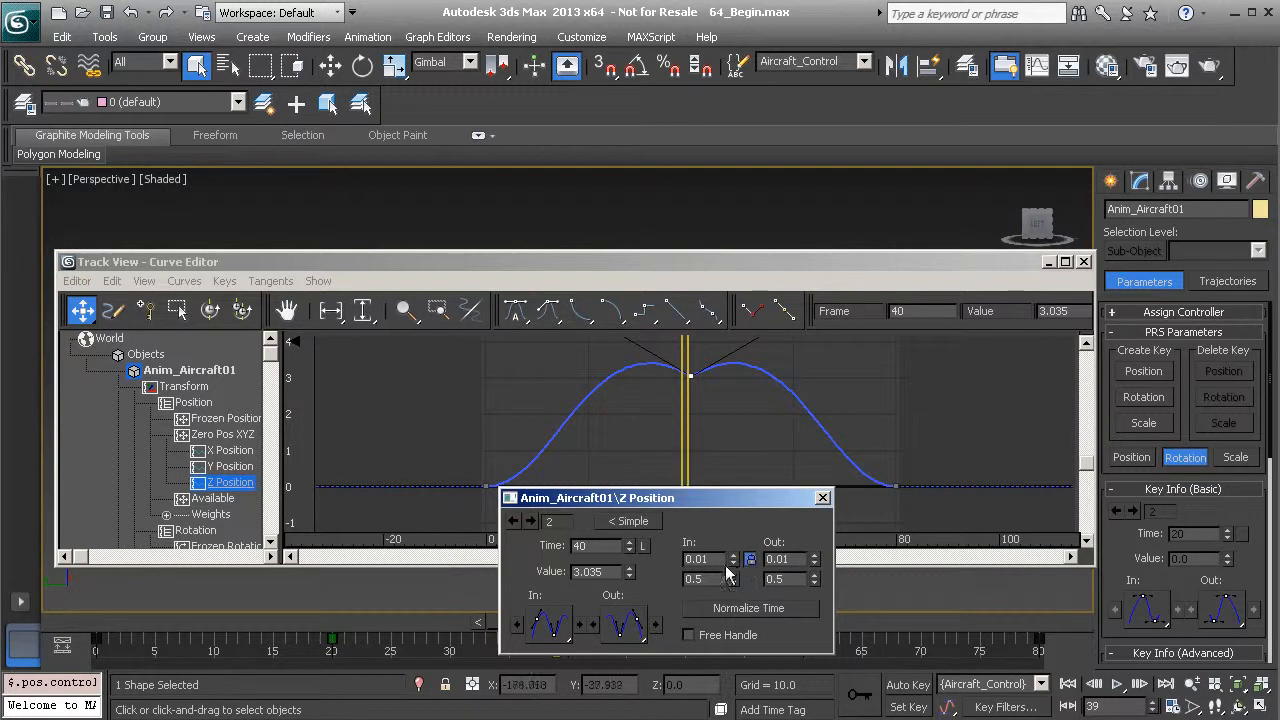
pyautogui.click(732, 560)
pyautogui.click(733, 558)
pyautogui.click(735, 566)
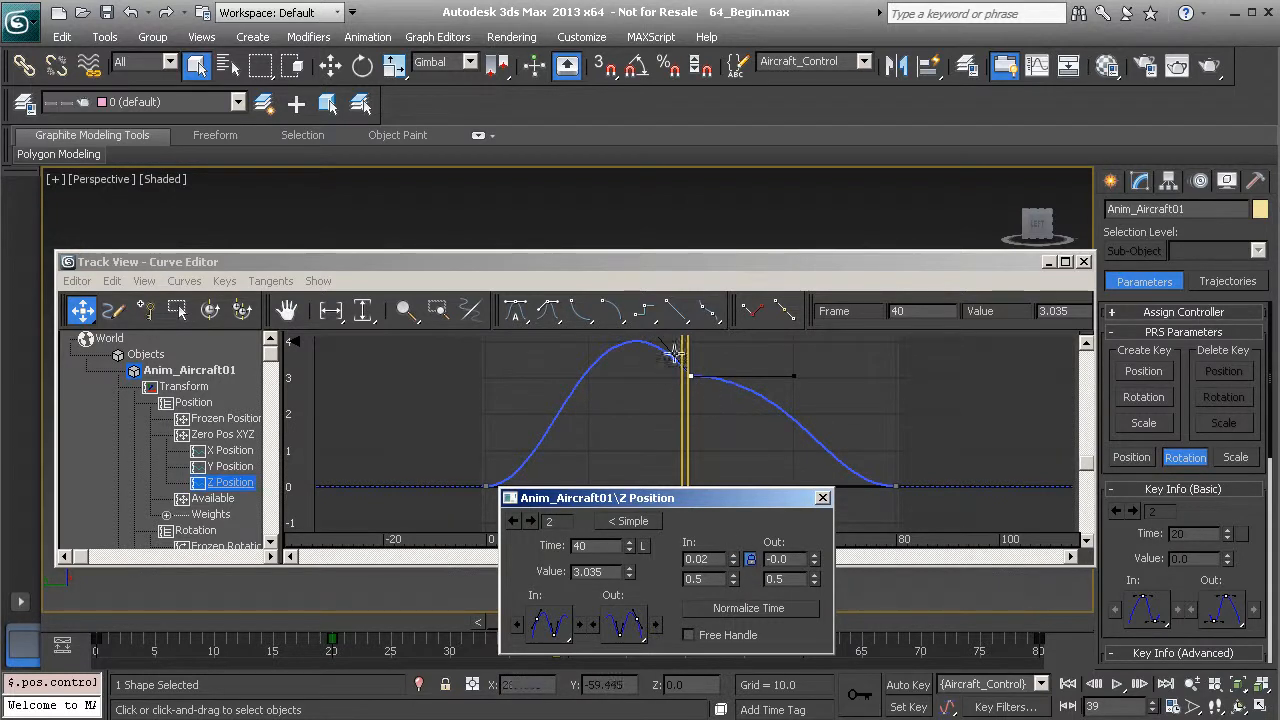
# - Set the frame 40 key's In and Out tangent values to 0 and close the key properties dialog
pyautogui.doubleClick(705, 558)
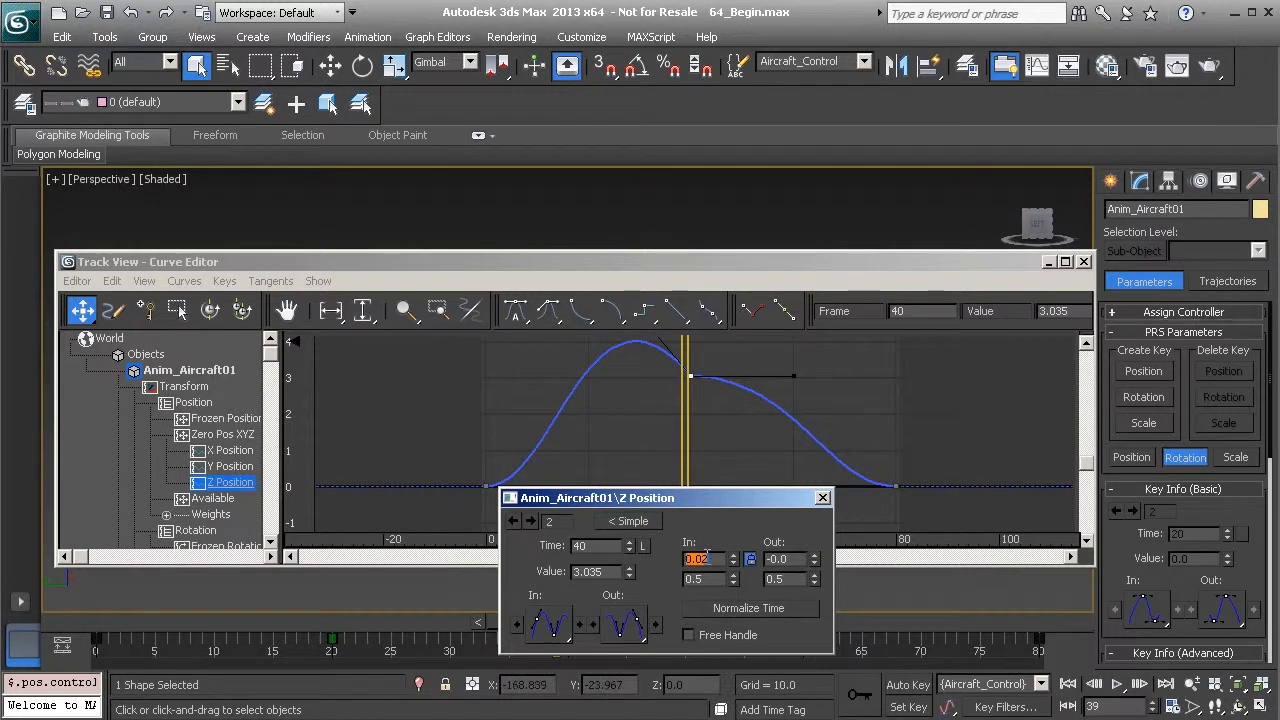
pyautogui.write('0')
pyautogui.press('Return')
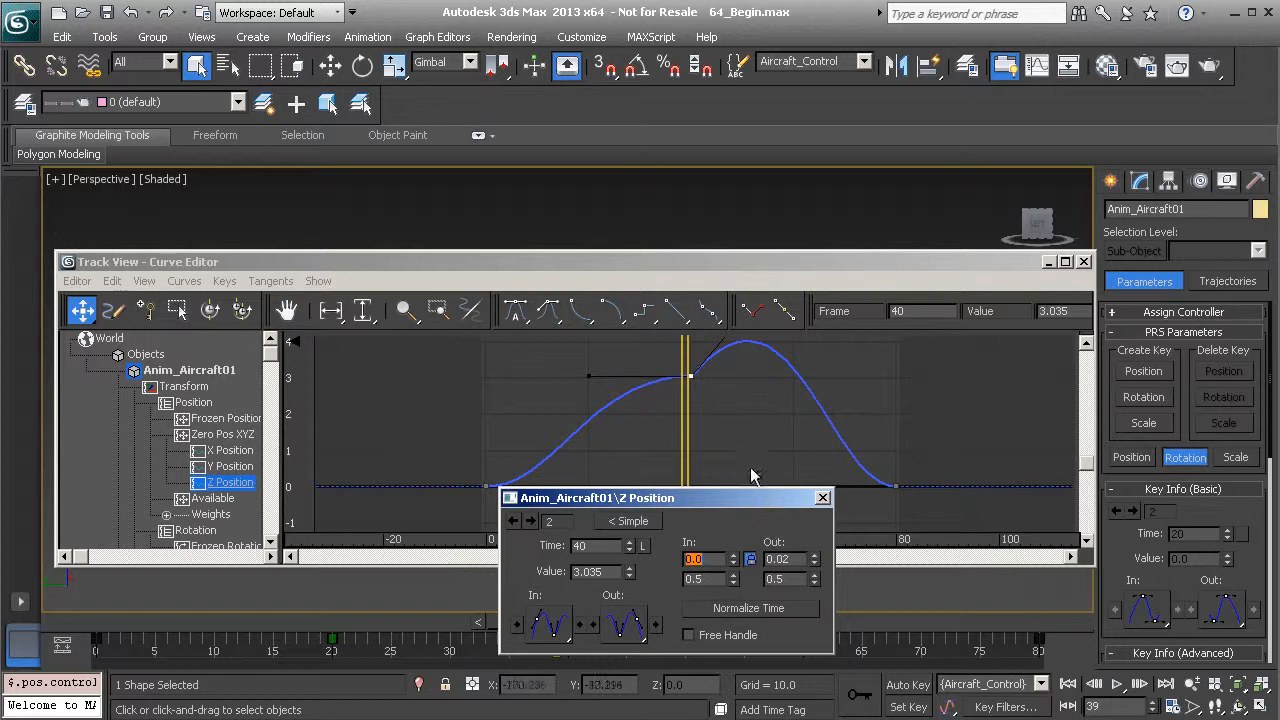
pyautogui.doubleClick(779, 559)
pyautogui.write('0')
pyautogui.press('Return')
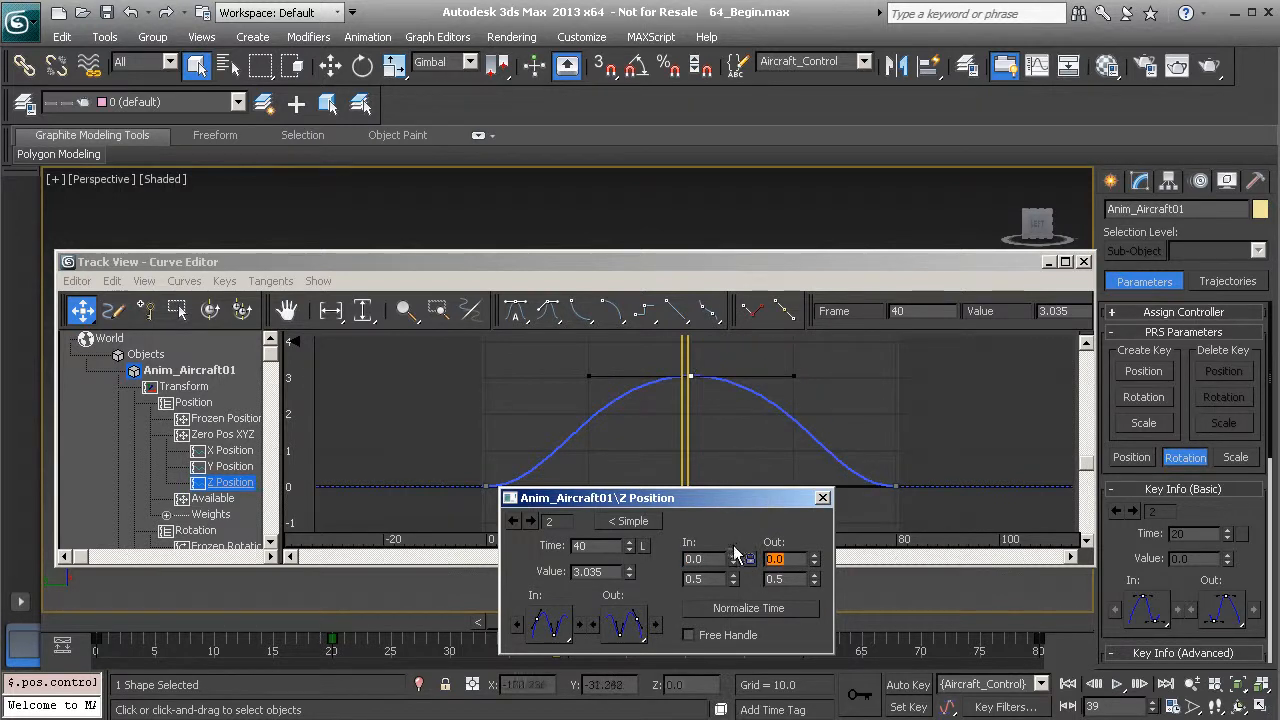
pyautogui.moveTo(734, 555); pyautogui.dragTo(734, 556)
pyautogui.rightClick(734, 557)
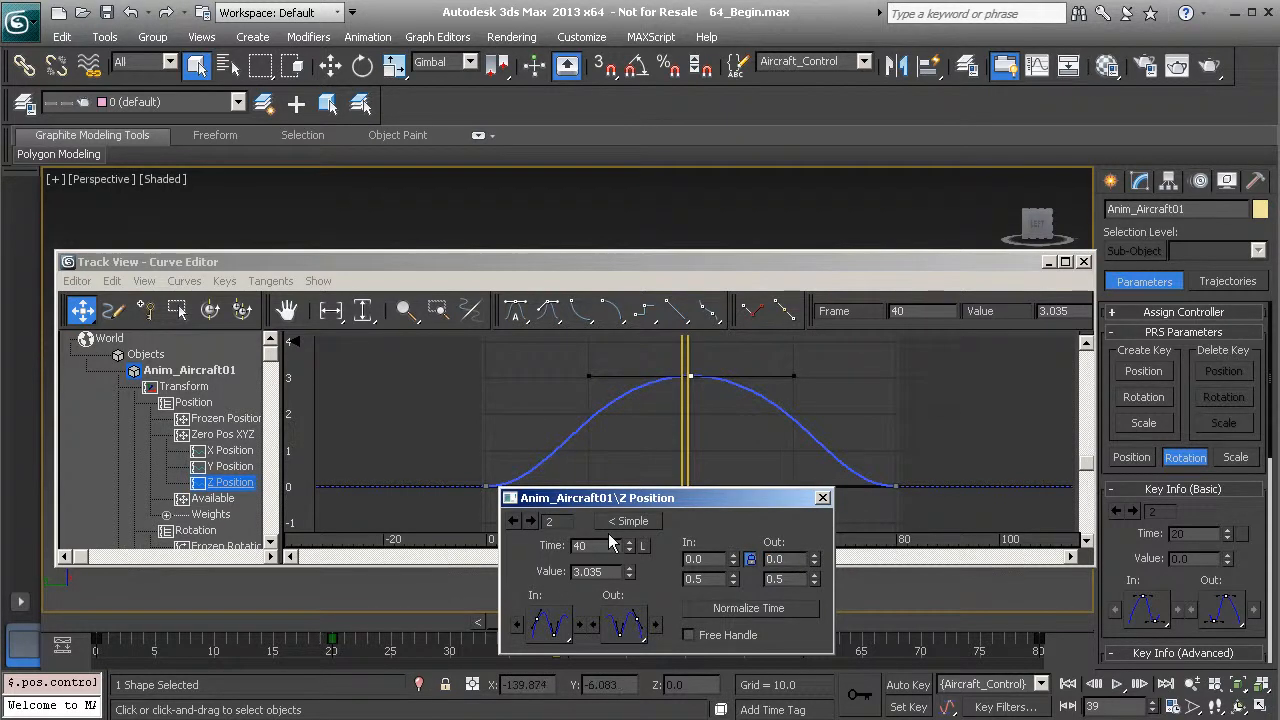
pyautogui.click(823, 499)
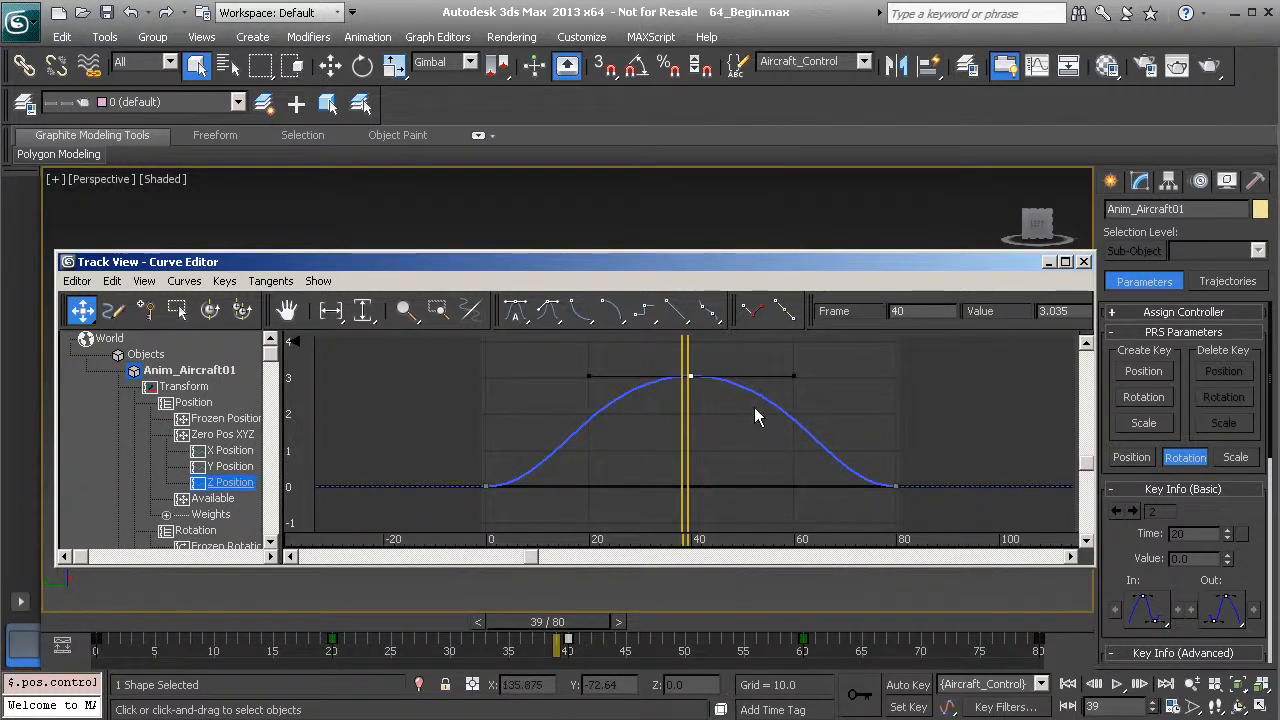
# - Move the frame 40 key of the Z Position curve to frame 47 at a value of about 2.95
pyautogui.moveTo(690, 377); pyautogui.dragTo(727, 451)
pyautogui.moveTo(729, 397); pyautogui.dragTo(824, 379)
# - Minimize the Curve Editor, play the animation with the moved peak key, and scrub forward to frame 70
pyautogui.click(1047, 261)
pyautogui.click(1117, 684)
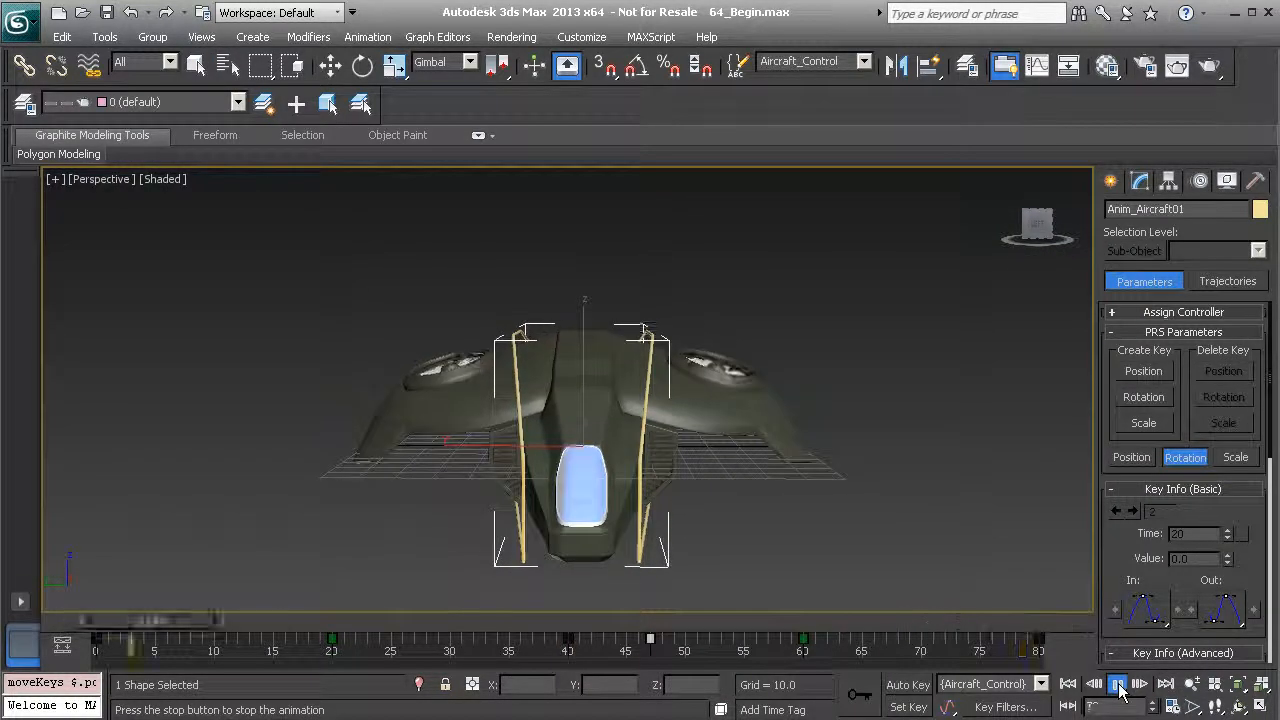
pyautogui.click(1117, 684)
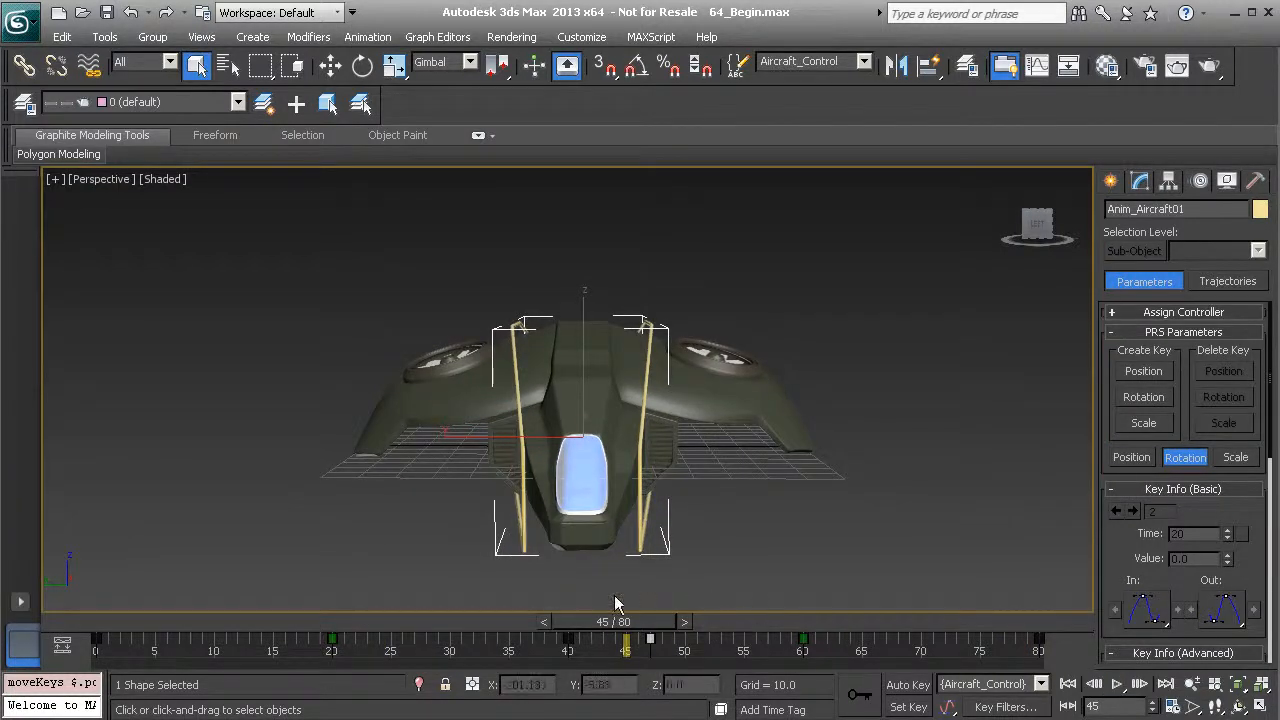
pyautogui.moveTo(620, 622); pyautogui.dragTo(905, 622)
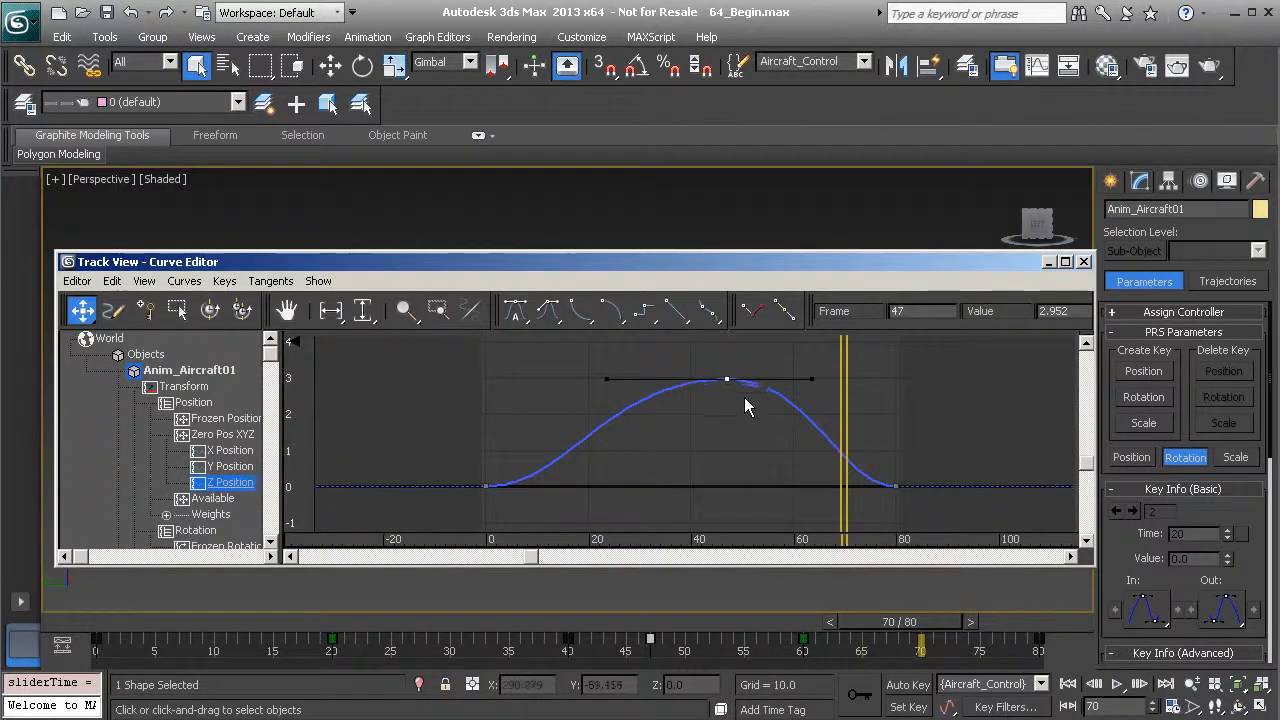
# - Set the peak key of the Z Position curve to frame 40
pyautogui.click(910, 308)
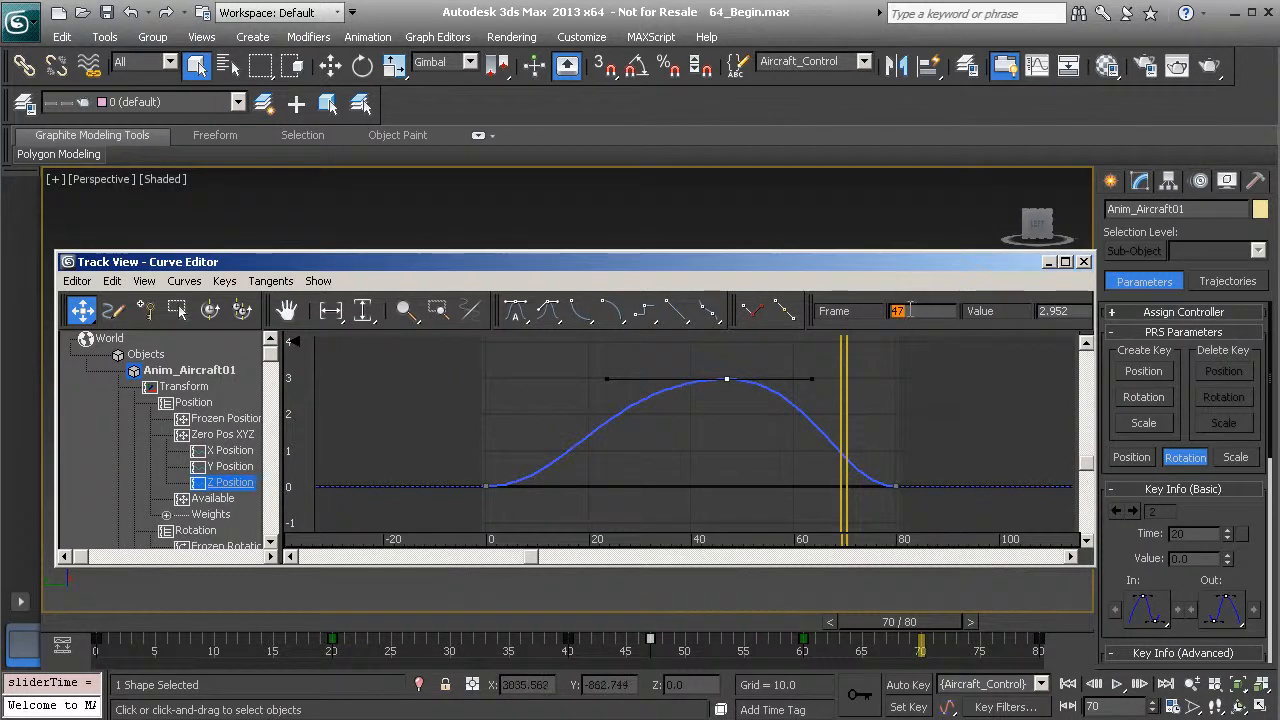
pyautogui.write('40')
pyautogui.press('Return')
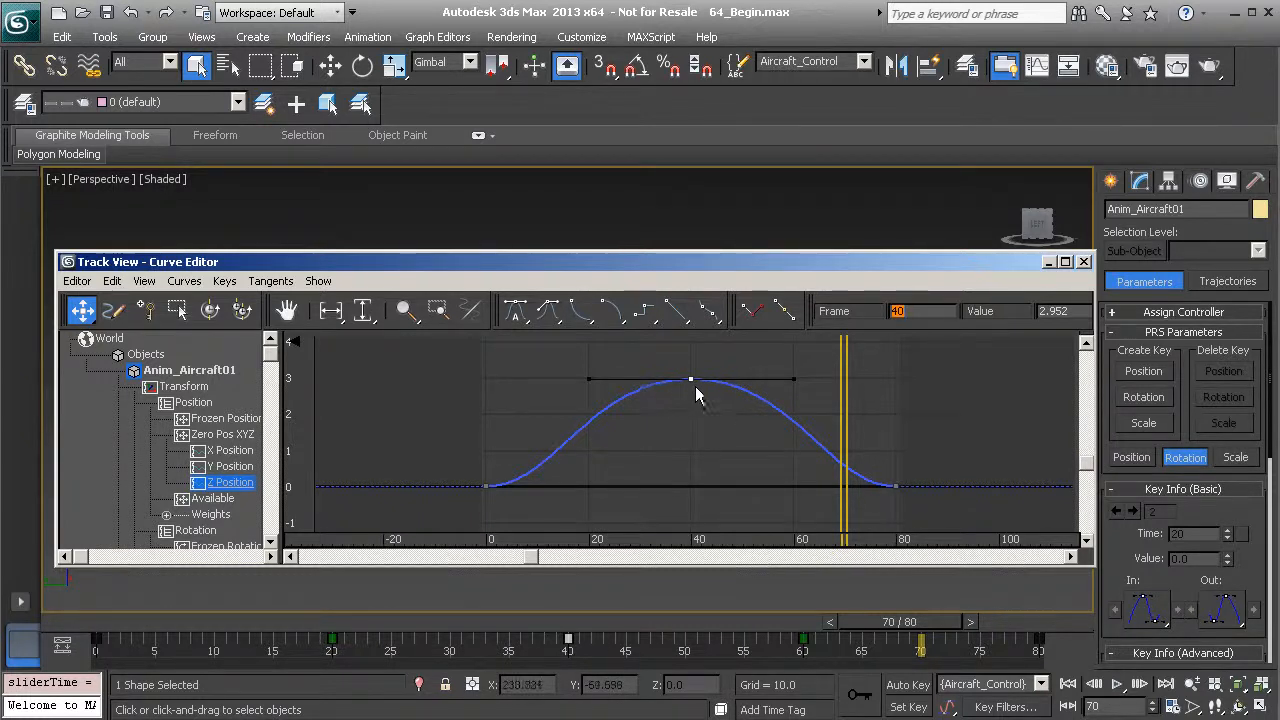
# - Copy the frame 40 key of the Z Position curve to frame 52 at a value of about 2.76, and delete the copy
pyautogui.moveTo(694, 379); pyautogui.dragTo(753, 387)
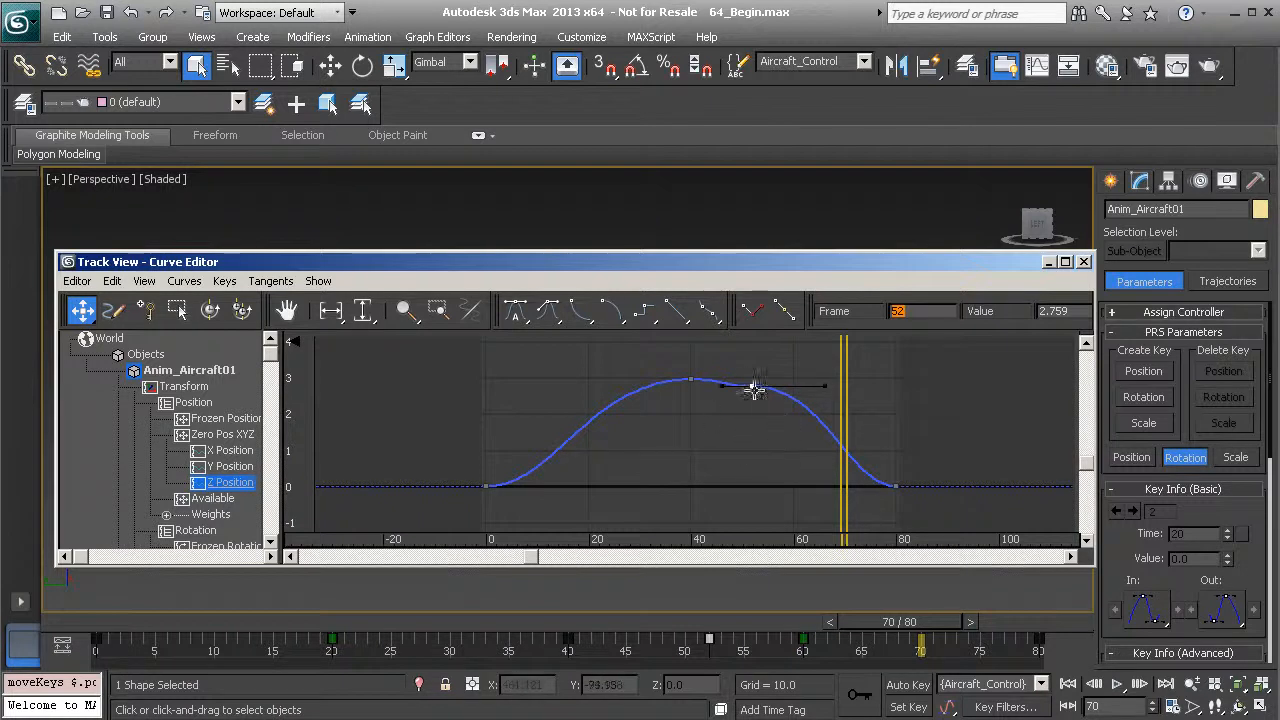
pyautogui.moveTo(717, 350); pyautogui.dragTo(806, 440)
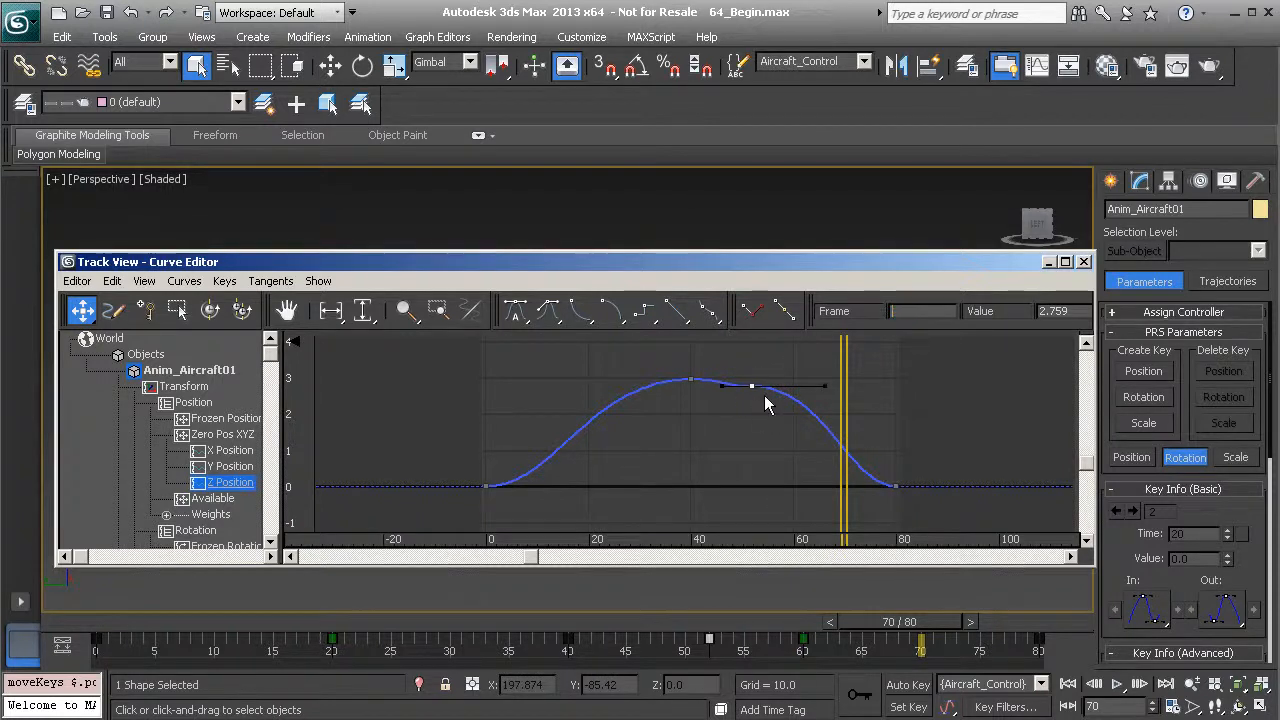
pyautogui.press('Delete')
pyautogui.moveTo(940, 263); pyautogui.dragTo(937, 240)
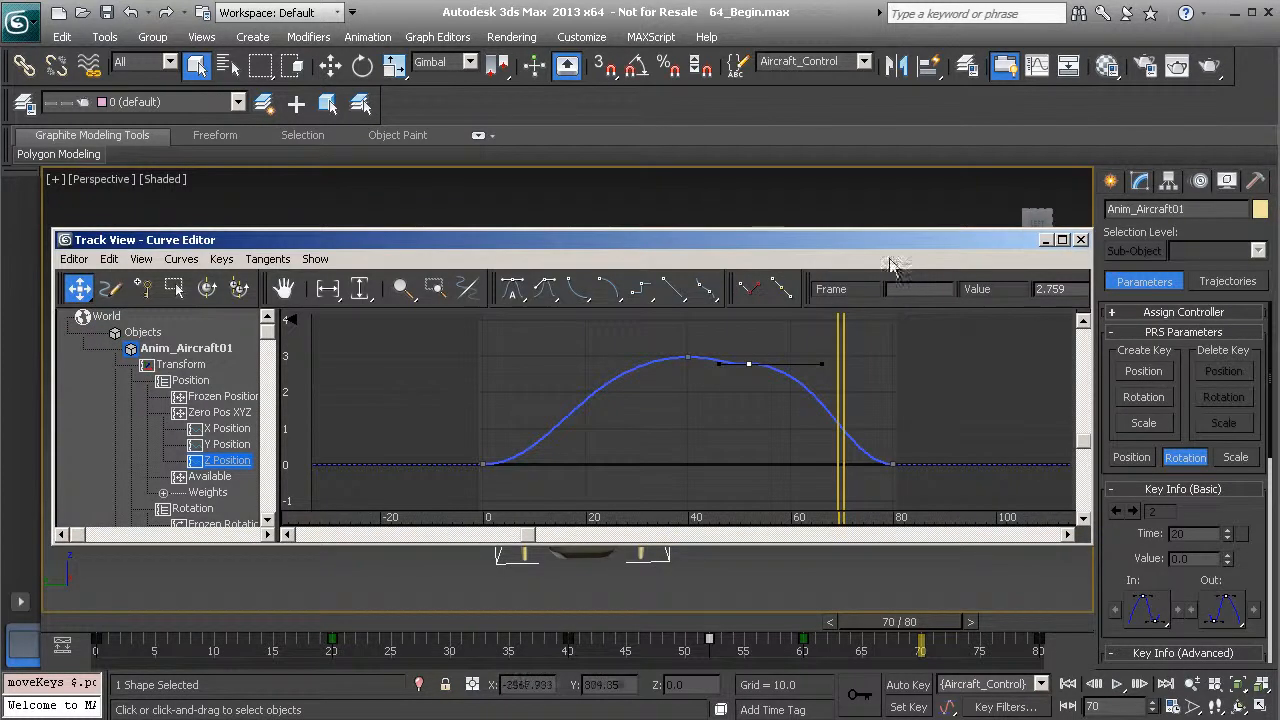
pyautogui.moveTo(745, 353); pyautogui.dragTo(785, 387)
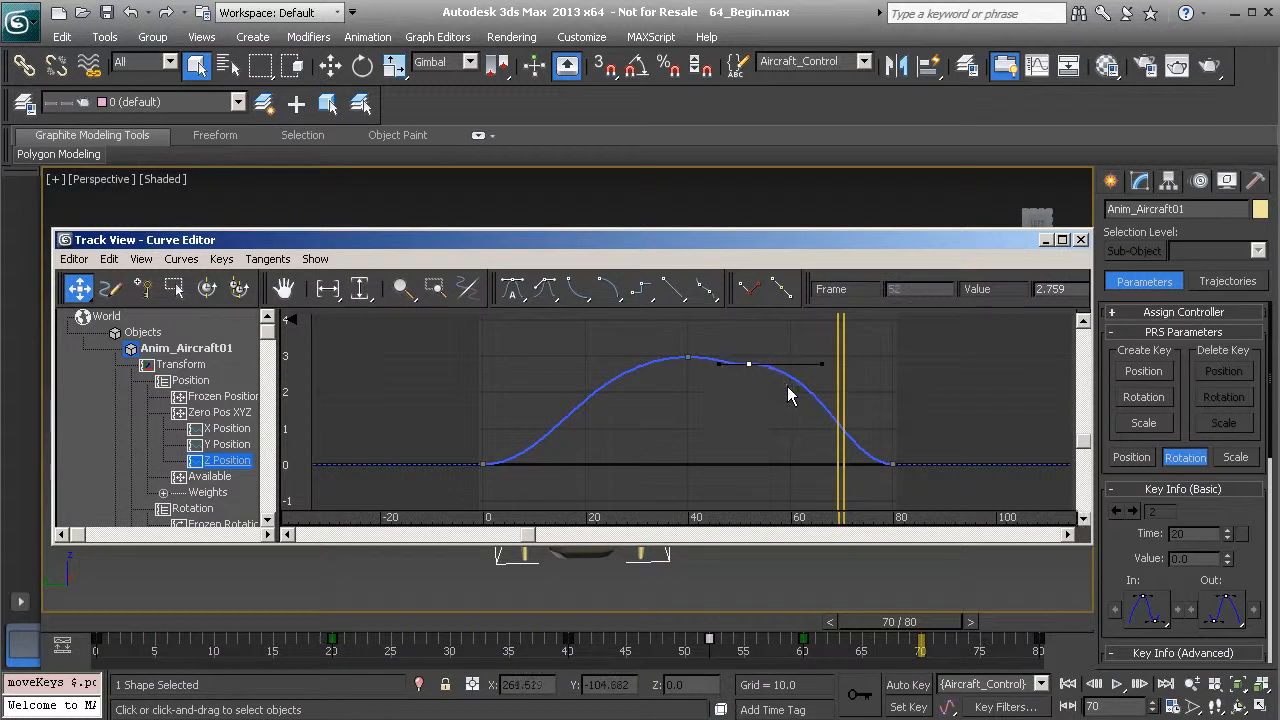
pyautogui.press('Delete')
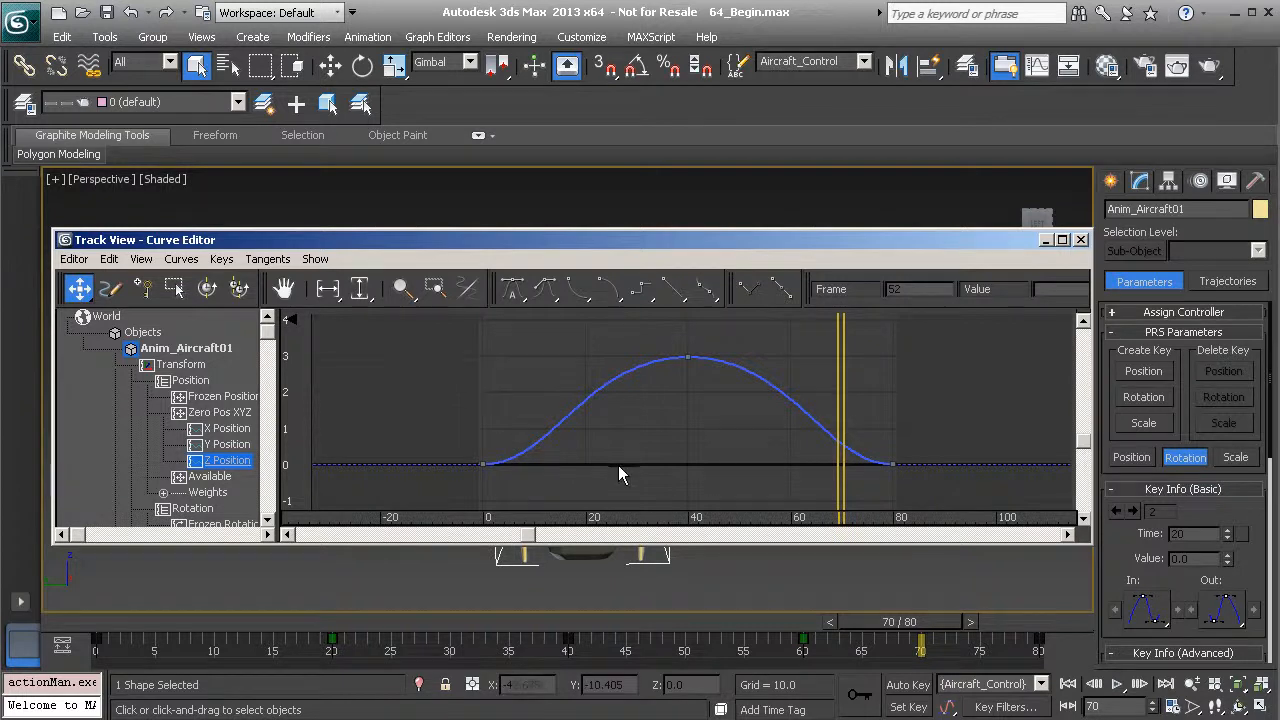
# - Examine the Z, Y and X Rotation curves under the Zero Euler XYZ controller
pyautogui.moveTo(268, 338); pyautogui.dragTo(278, 396)
pyautogui.click(228, 446)
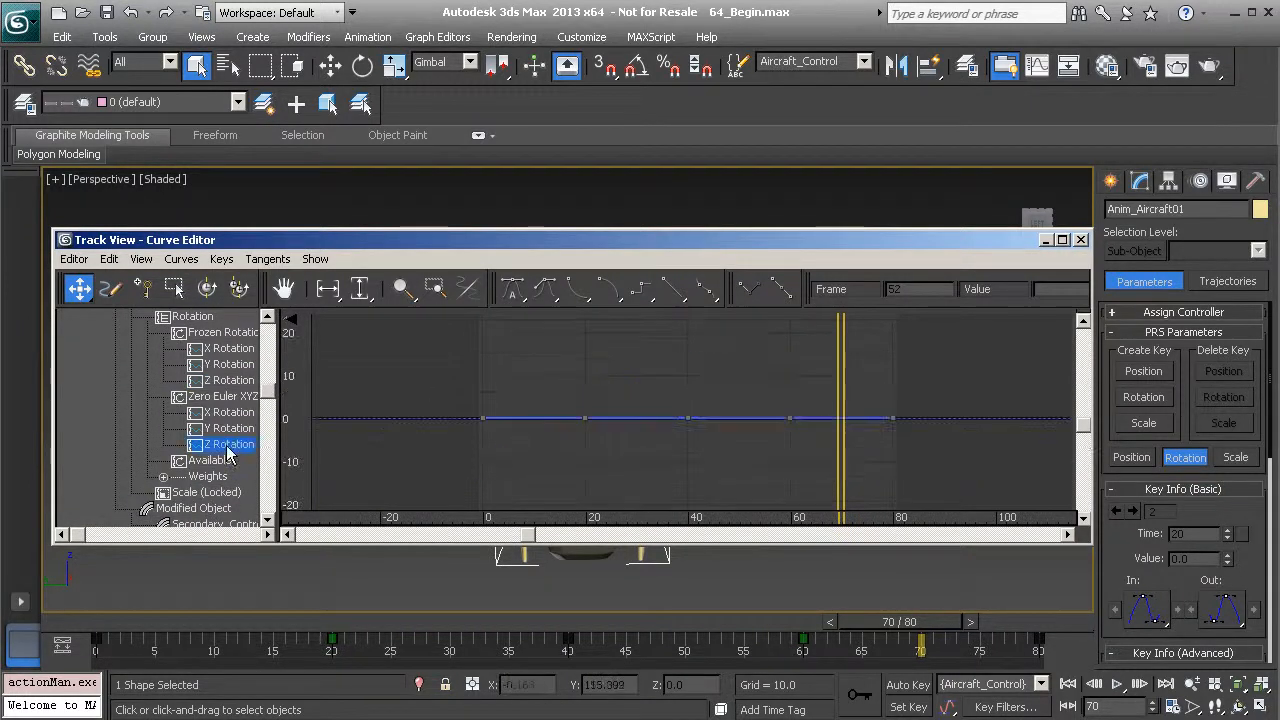
pyautogui.click(224, 430)
pyautogui.click(228, 413)
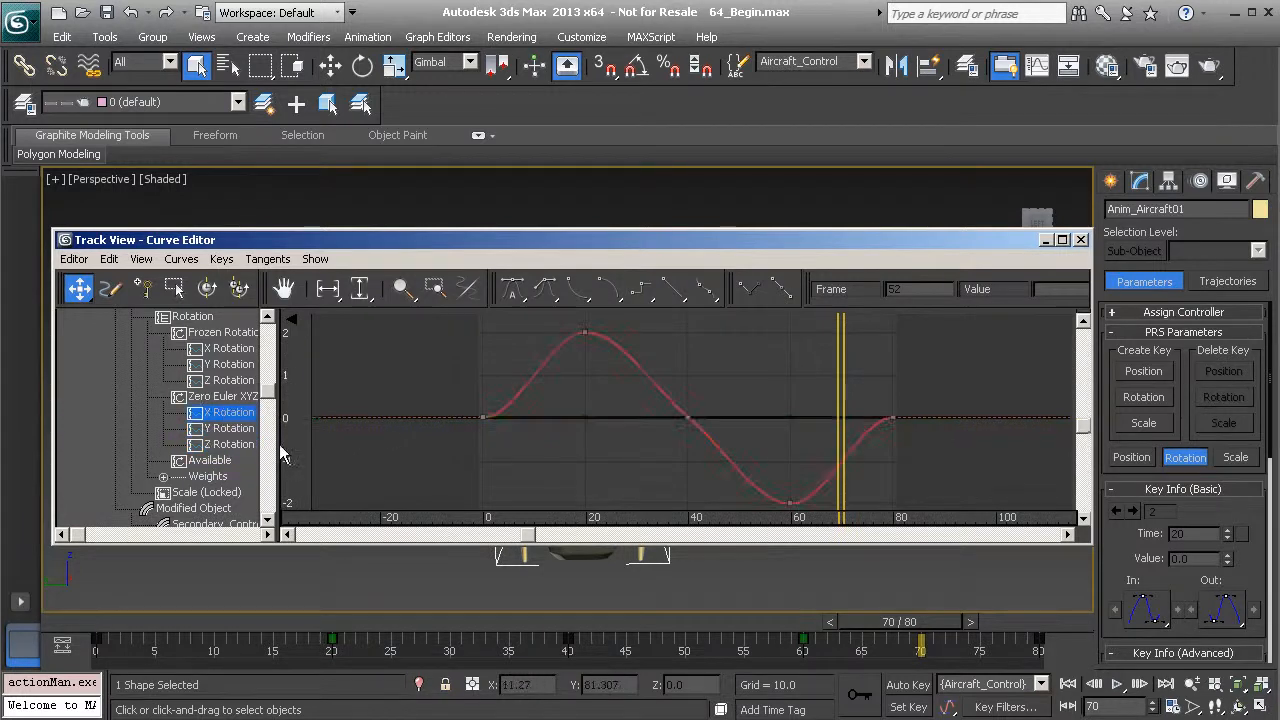
pyautogui.moveTo(712, 239)
pyautogui.mouseDown()
pyautogui.moveTo(718, 416)
pyautogui.moveTo(733, 244)
pyautogui.mouseUp()
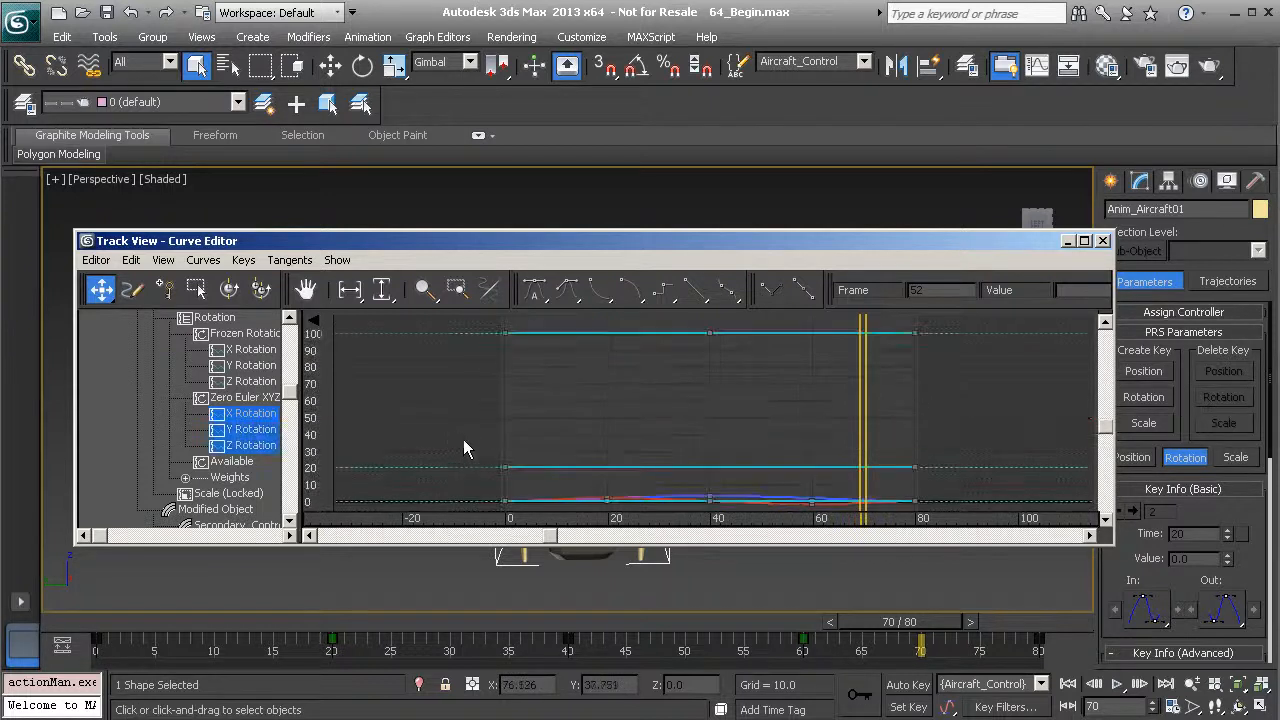
# - Select the X Rotation and Z Position tracks together and apply the Cycle out-of-range type to both in both directions
pyautogui.click(246, 413)
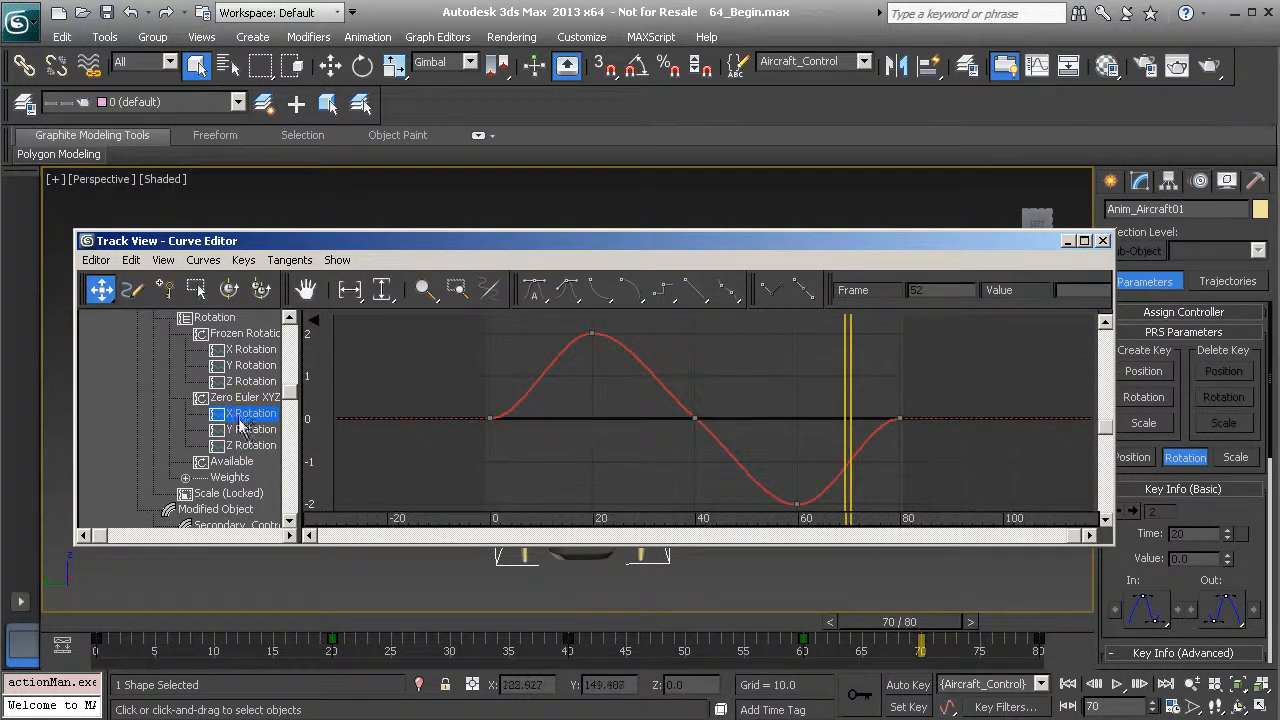
pyautogui.moveTo(294, 392); pyautogui.dragTo(290, 355)
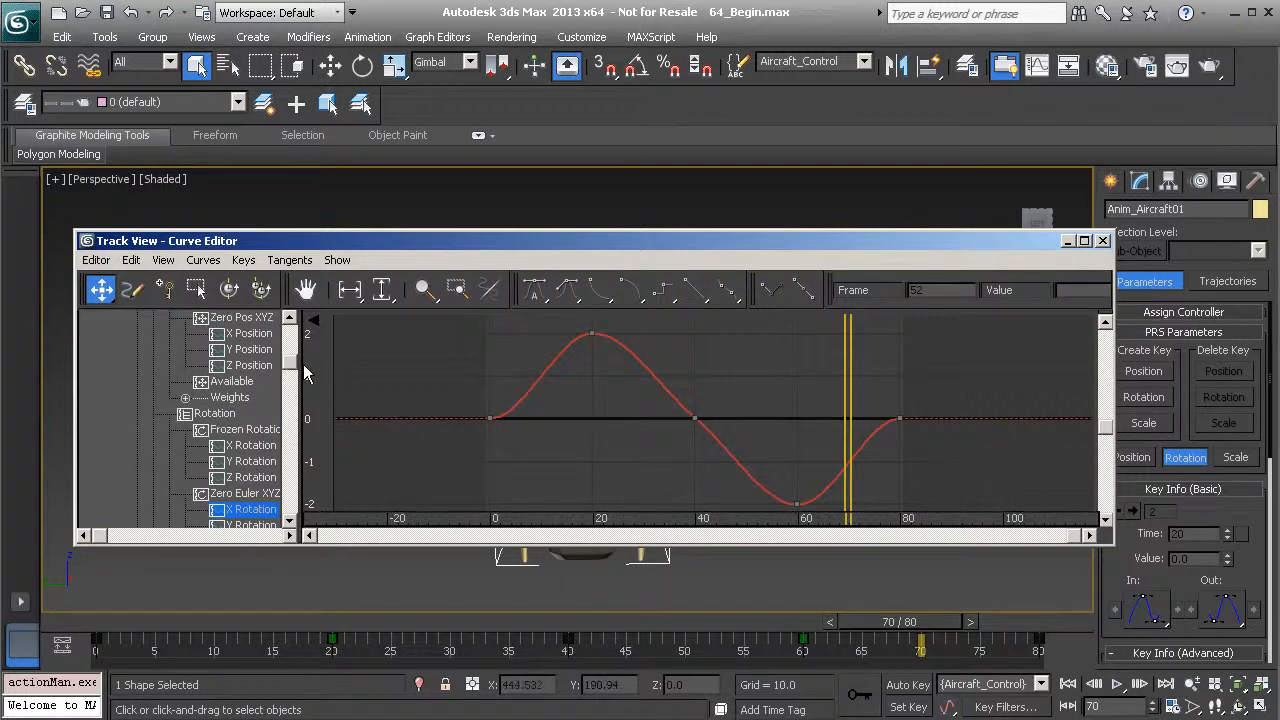
pyautogui.moveTo(293, 370); pyautogui.dragTo(292, 362)
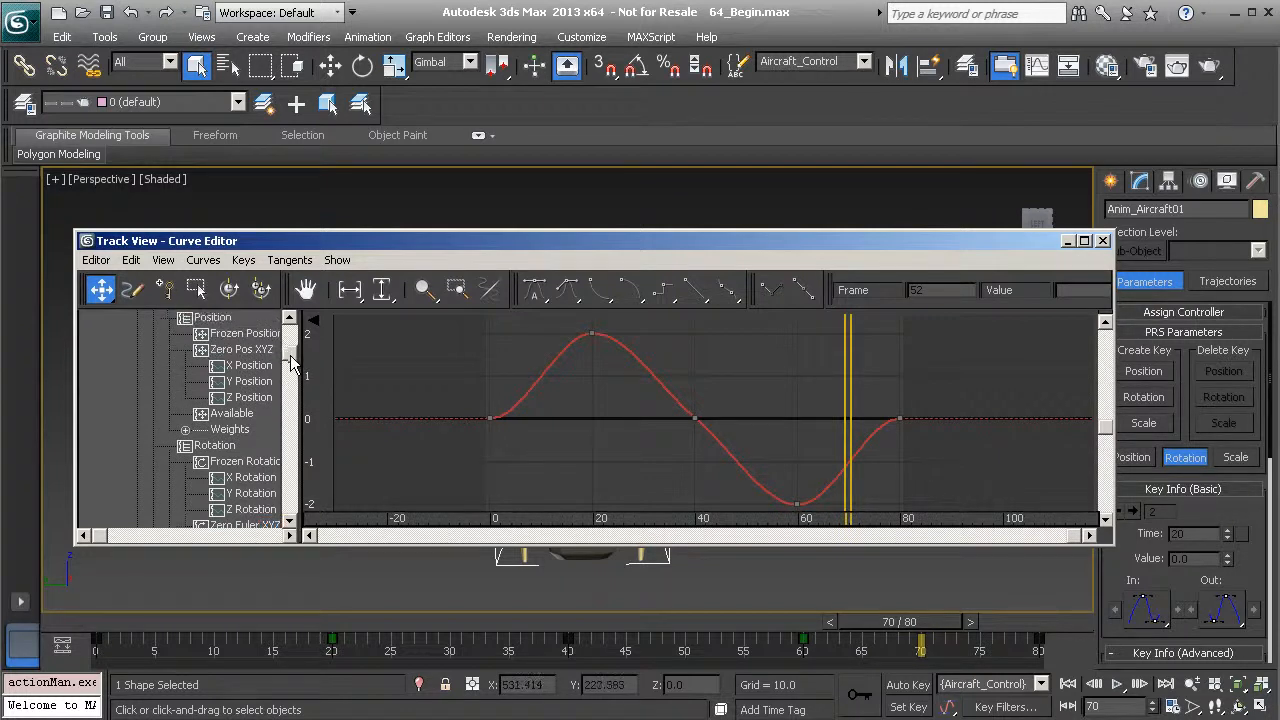
pyautogui.click(246, 398)
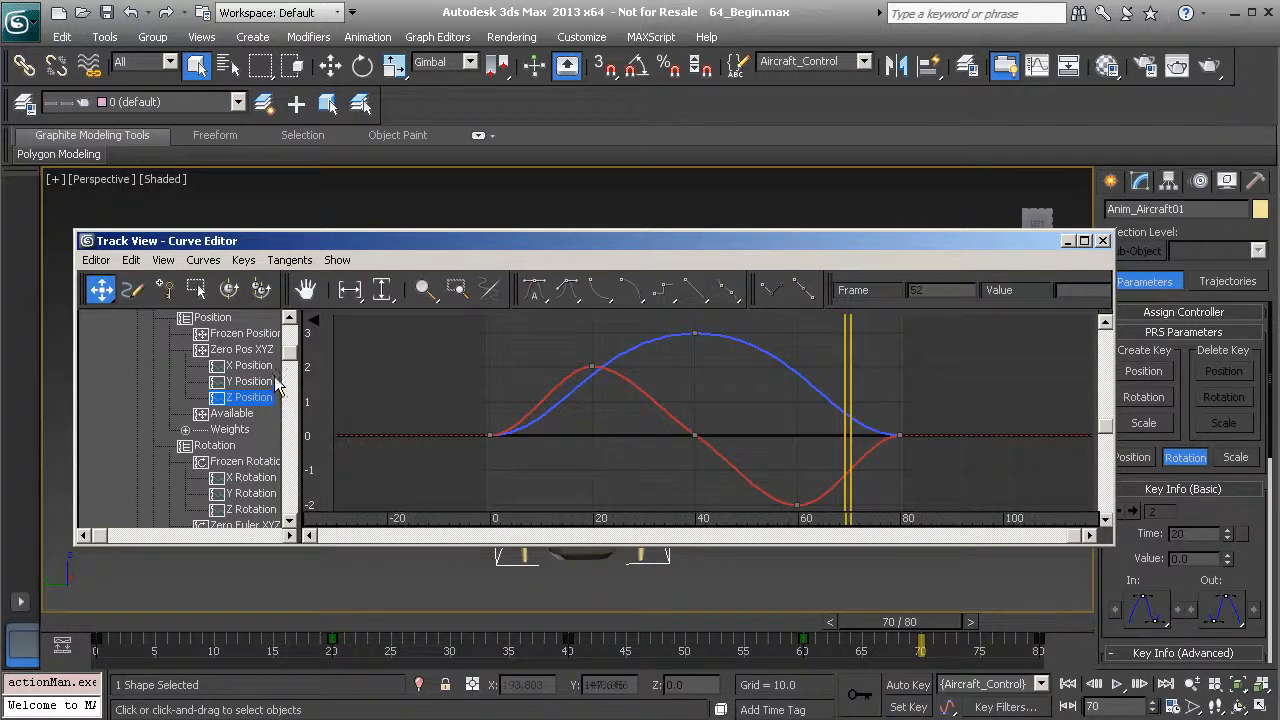
pyautogui.click(132, 260)
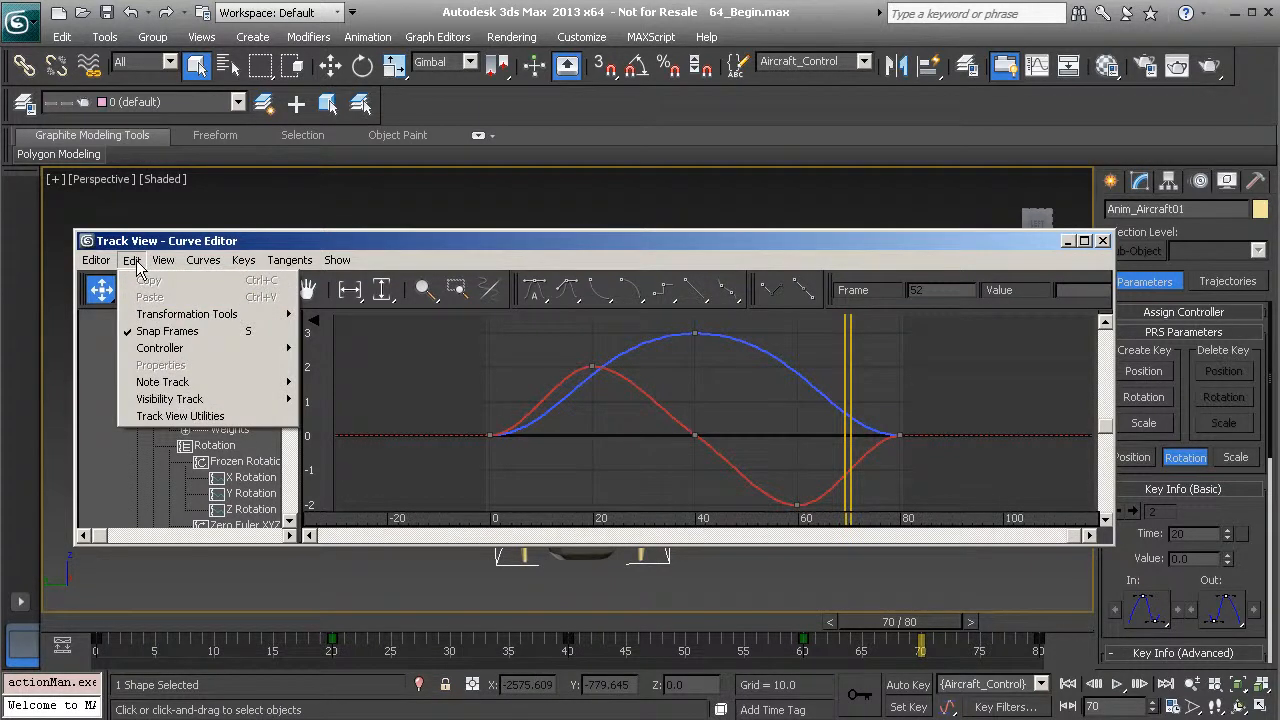
pyautogui.moveTo(193, 346)
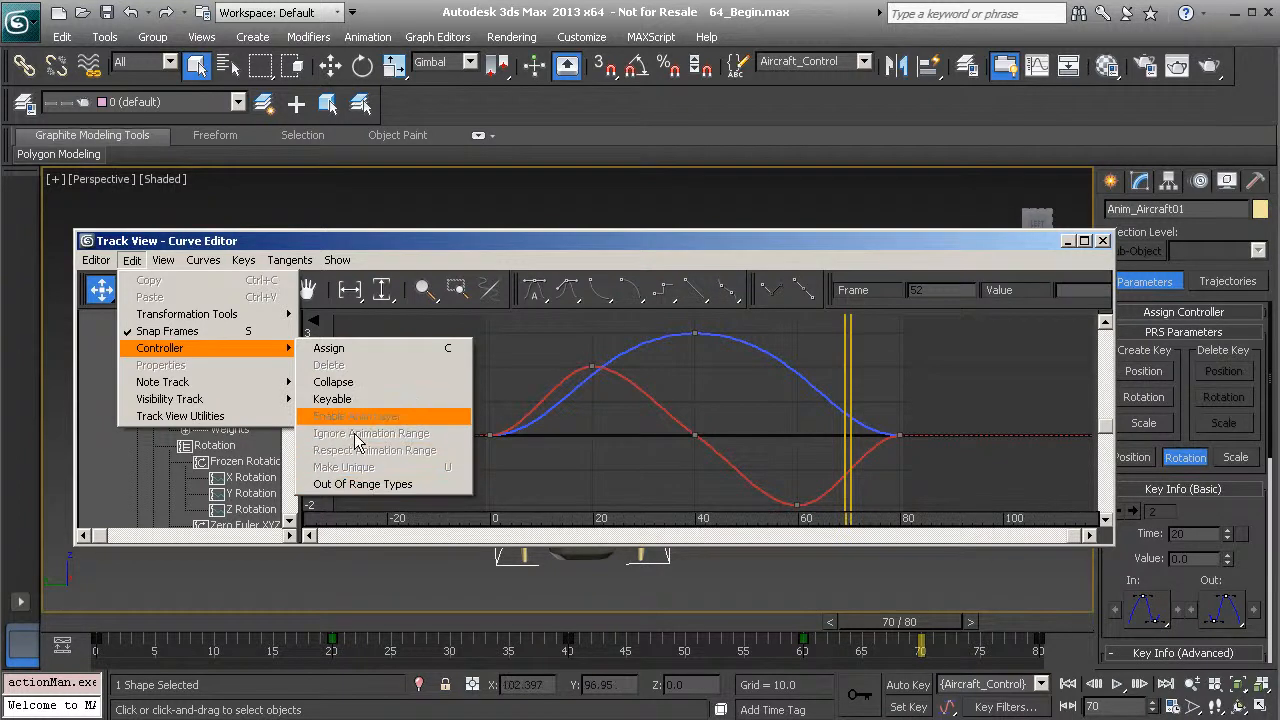
pyautogui.moveTo(204, 261)
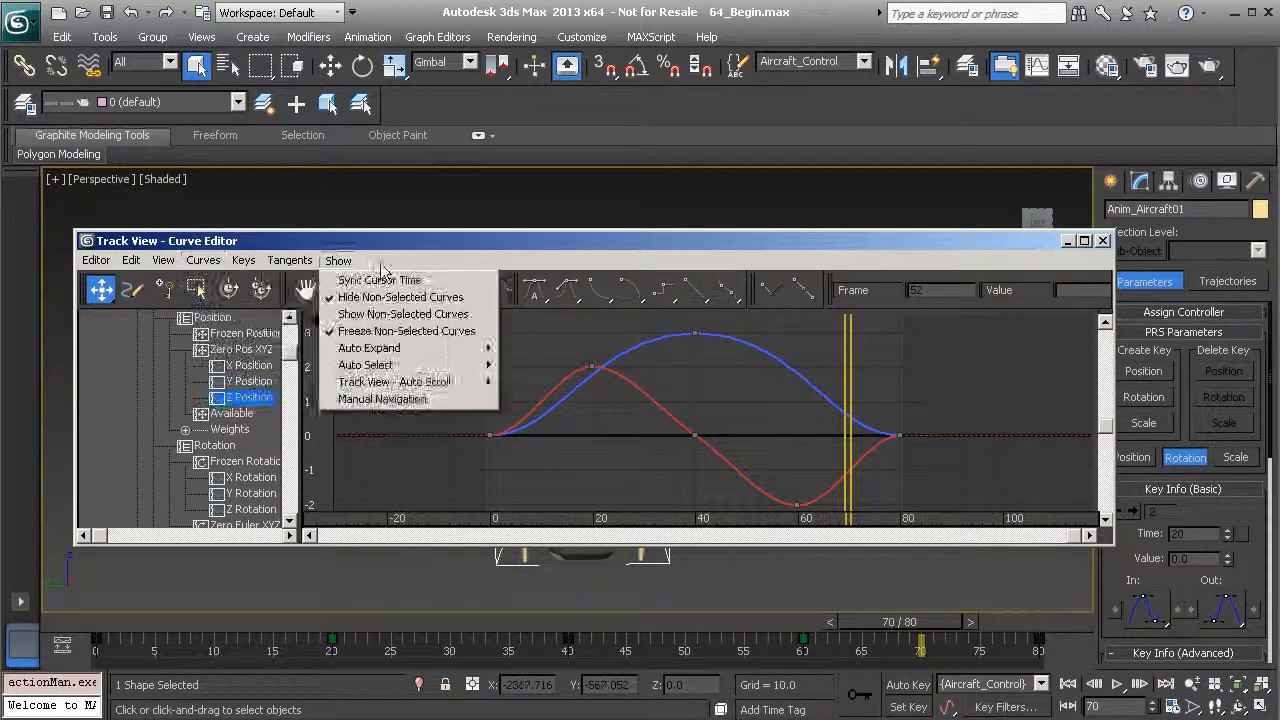
pyautogui.moveTo(137, 264)
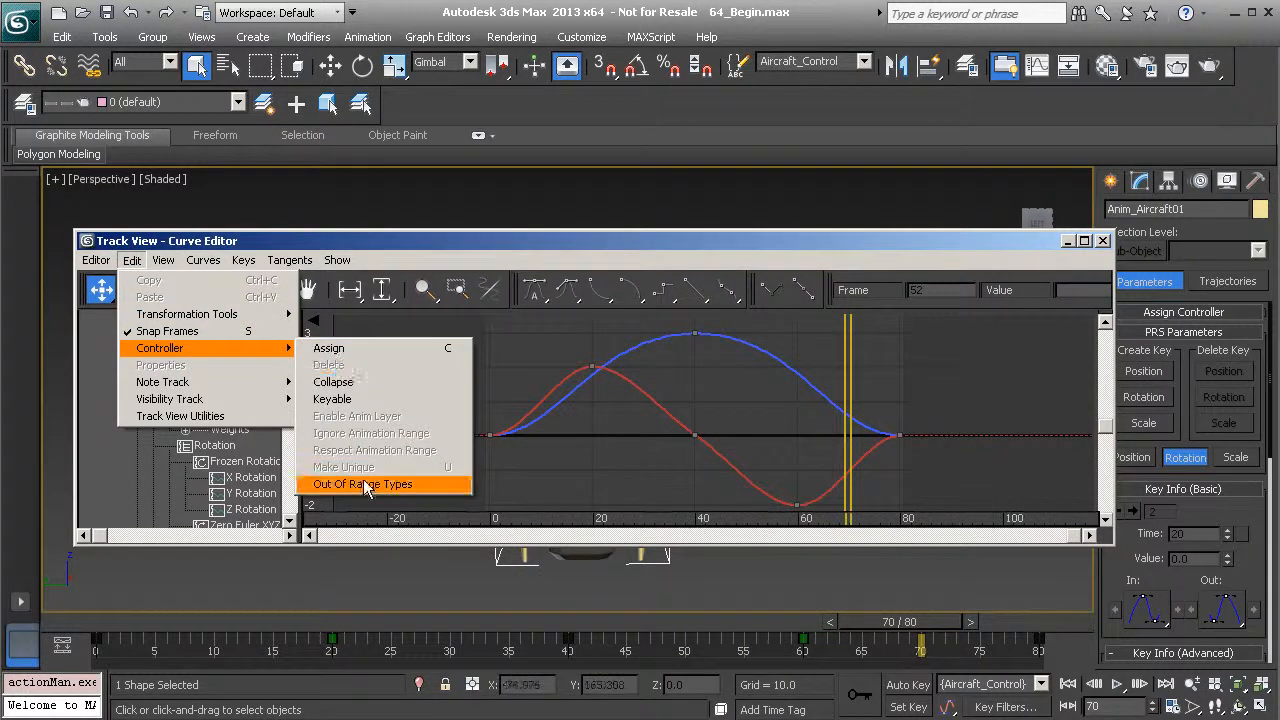
pyautogui.click(363, 484)
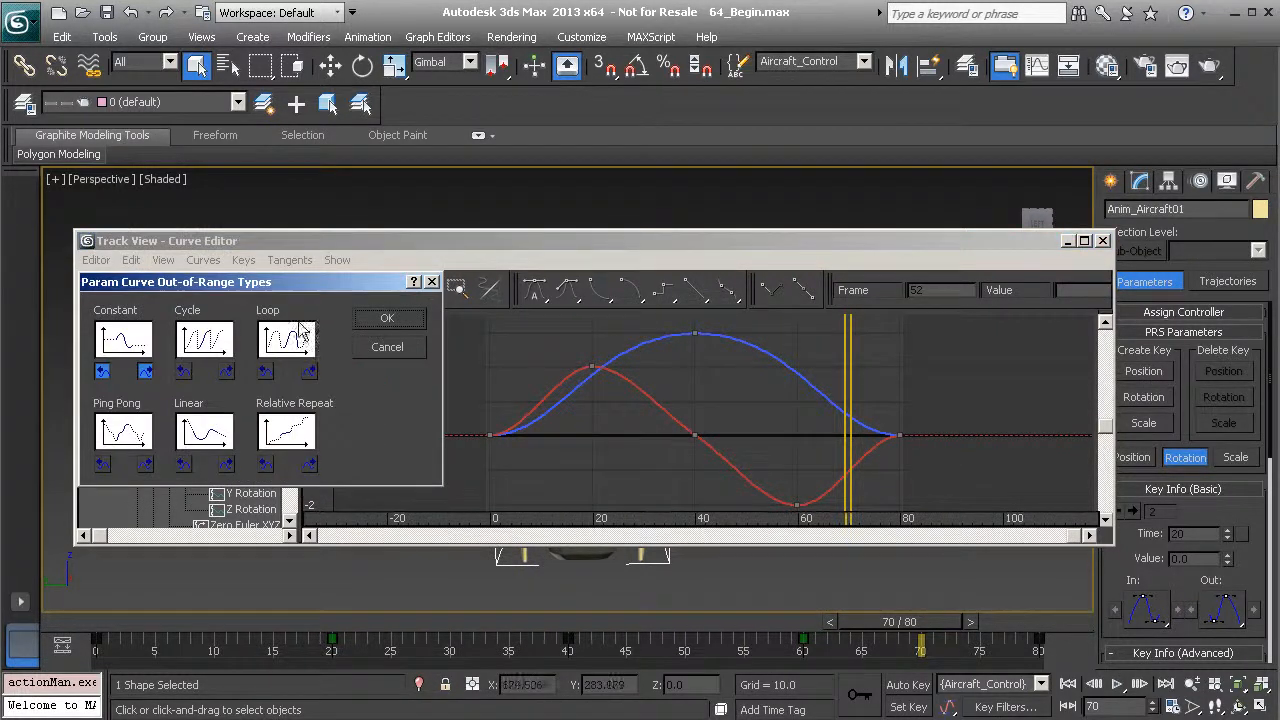
pyautogui.click(206, 352)
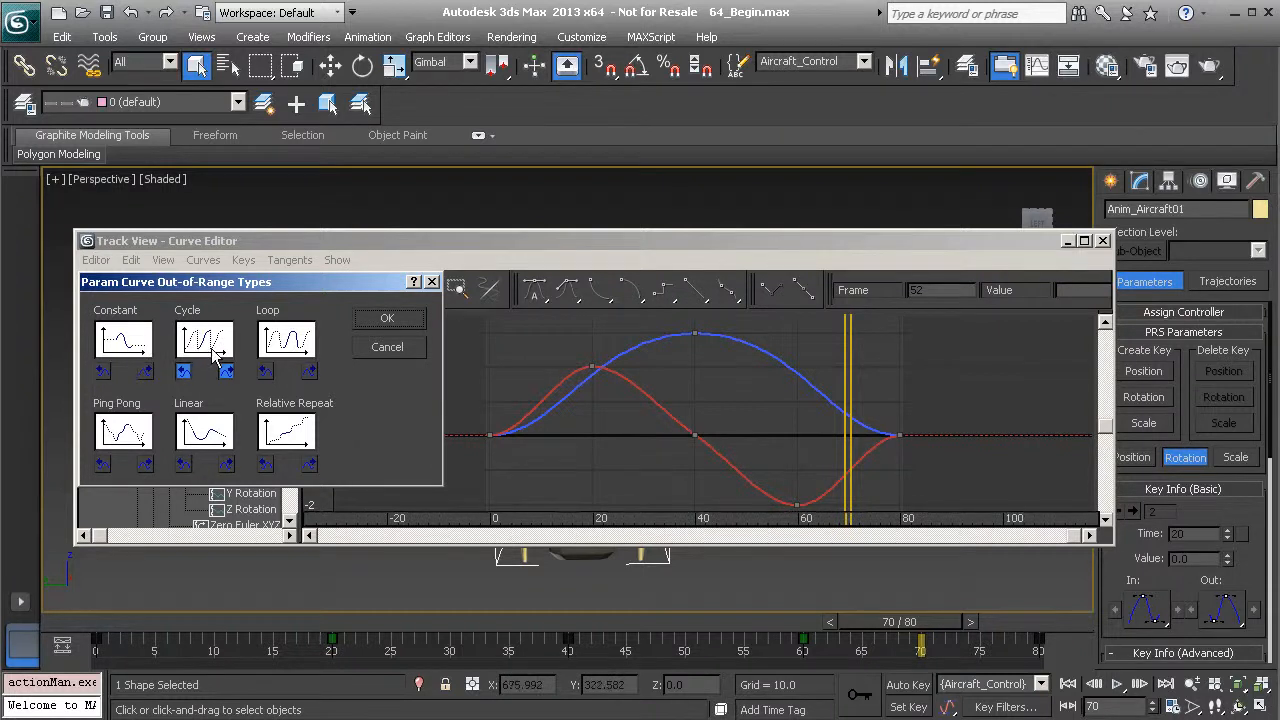
pyautogui.click(386, 319)
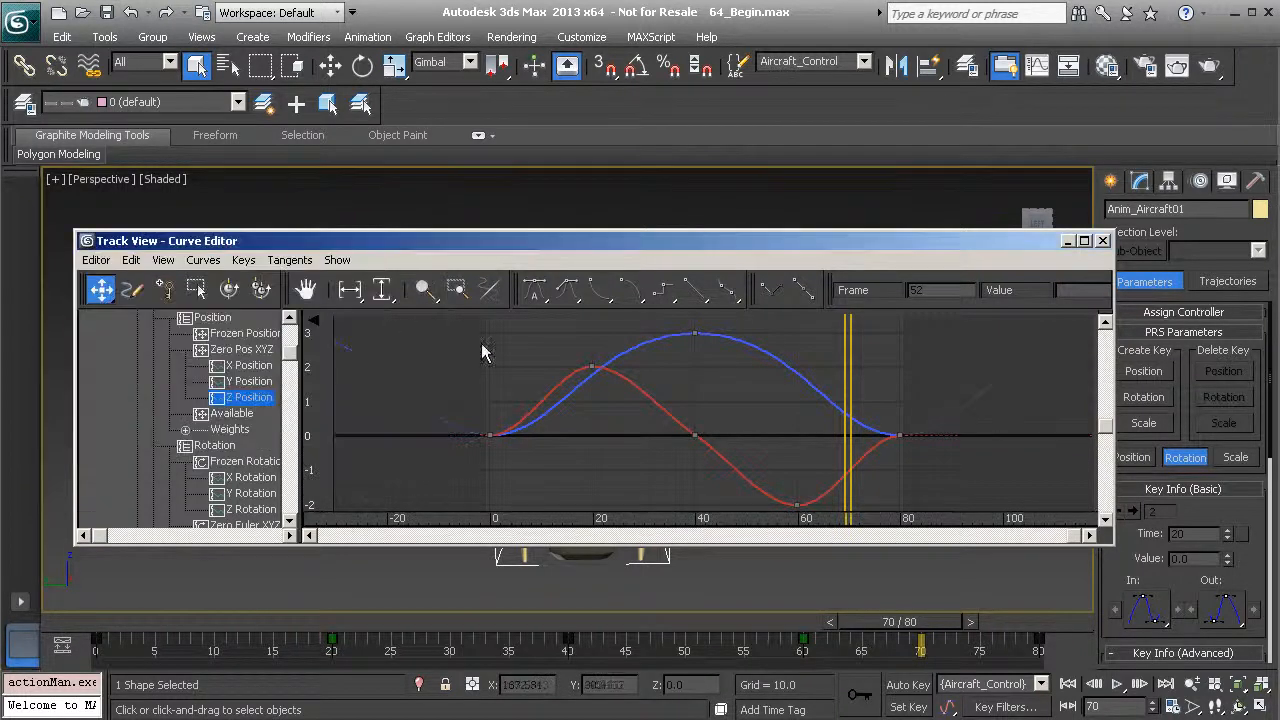
# - Show only the X Rotation curve and tilt the frame 0 key's outgoing tangent handle upward to remove the flat start
pyautogui.moveTo(677, 477); pyautogui.dragTo(590, 390, button='middle')
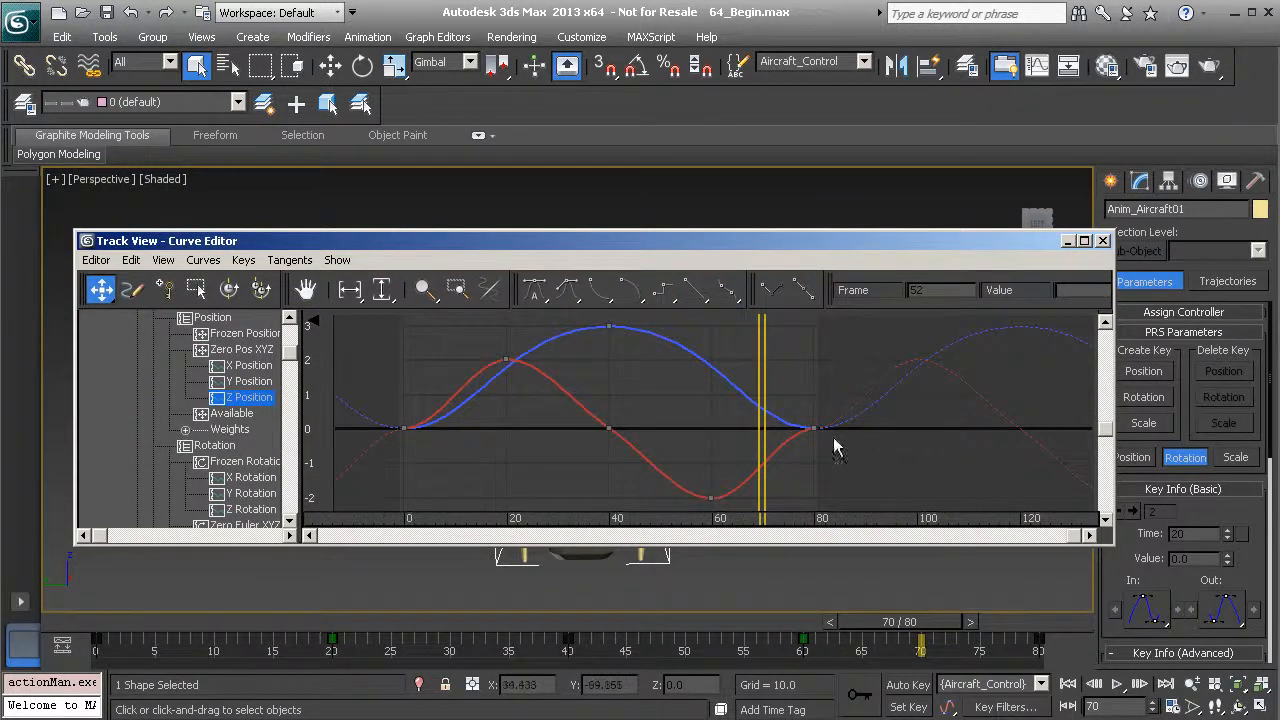
pyautogui.scroll(-2, 268, 440)
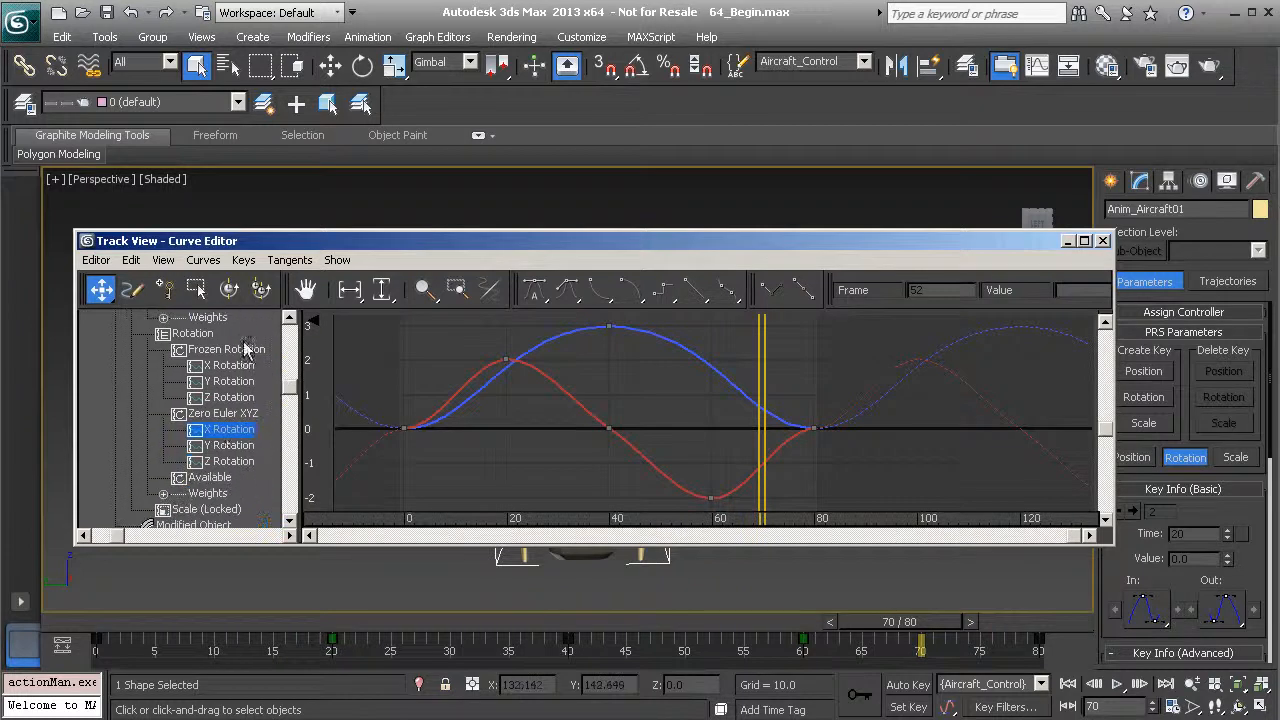
pyautogui.click(228, 429)
pyautogui.moveTo(579, 425); pyautogui.dragTo(568, 395, button='middle')
pyautogui.moveTo(568, 395); pyautogui.dragTo(658, 474)
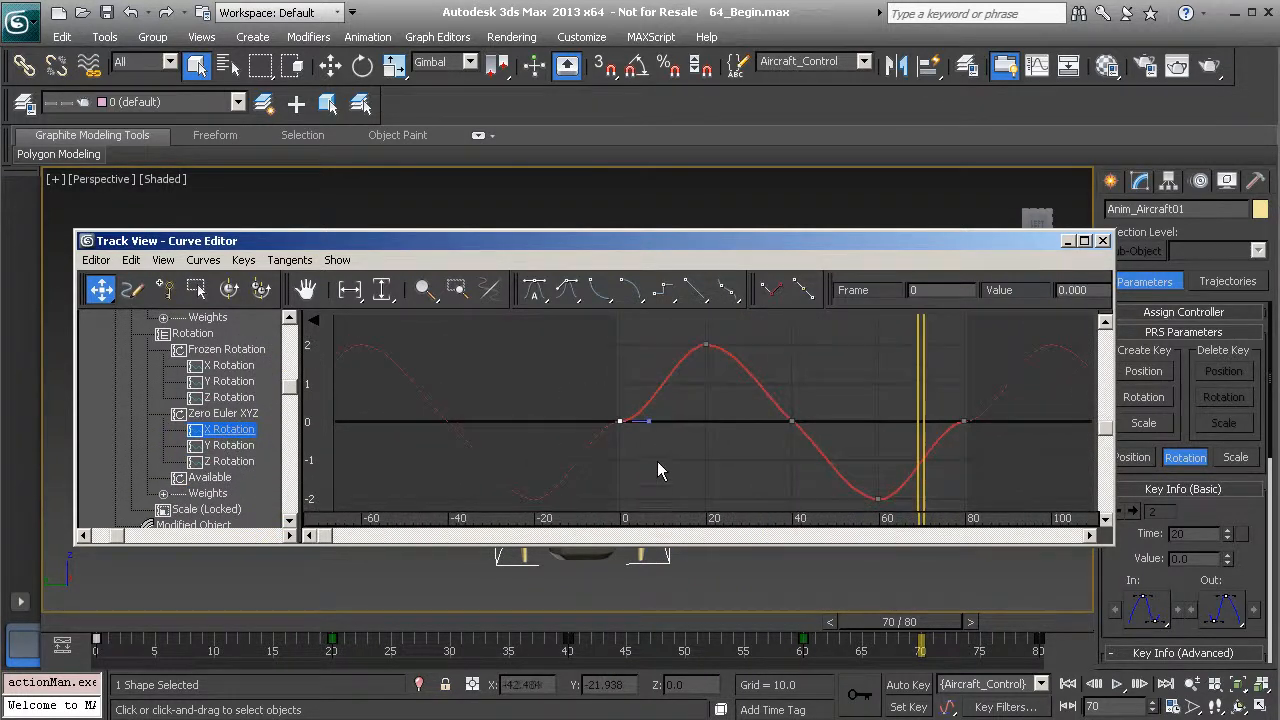
pyautogui.moveTo(651, 423); pyautogui.dragTo(645, 407)
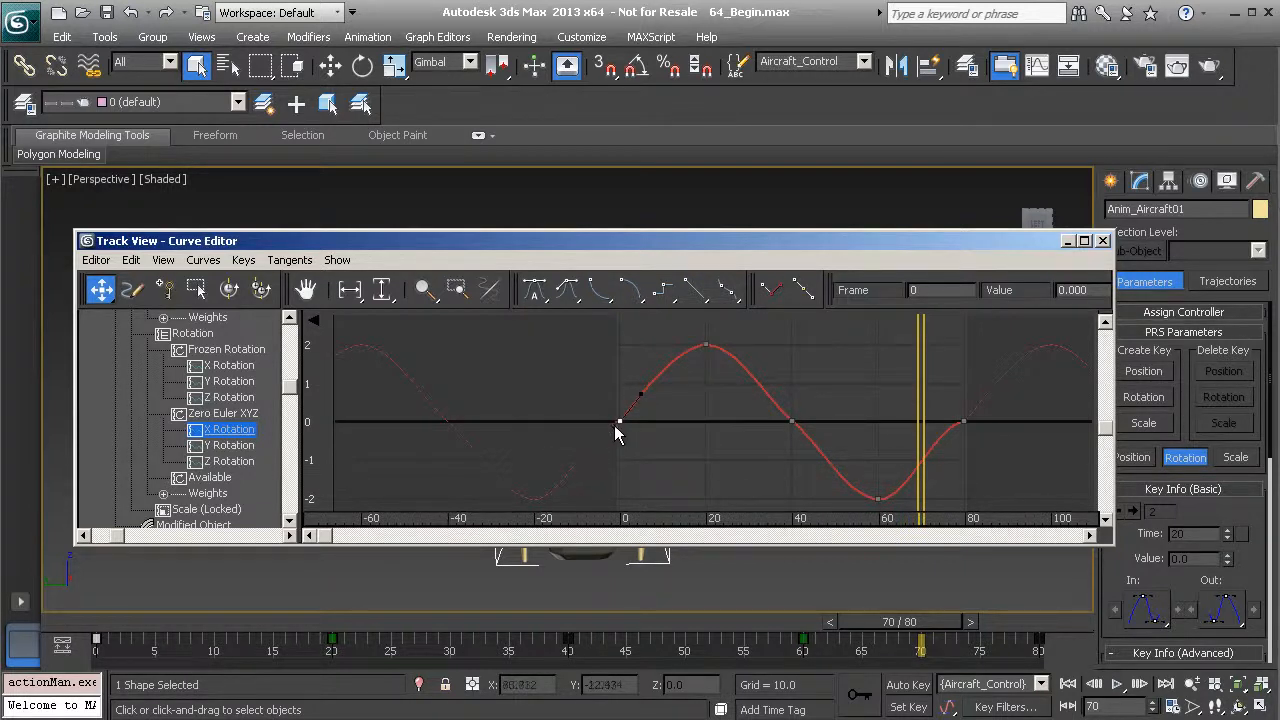
# - Tilt the frame 80 key's incoming tangent handle downward to match the cycling slope, and delete the X Rotation key at frame 40
pyautogui.moveTo(792, 421); pyautogui.dragTo(674, 416, button='middle')
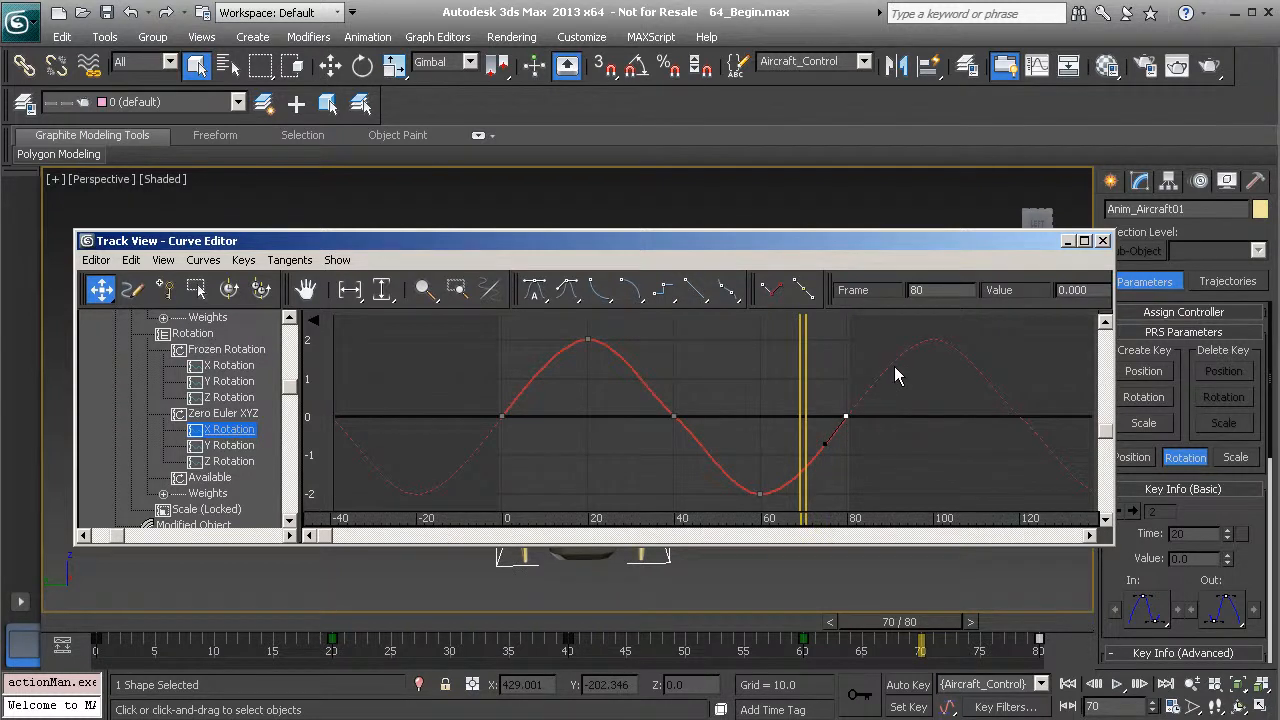
pyautogui.moveTo(614, 383); pyautogui.dragTo(697, 432)
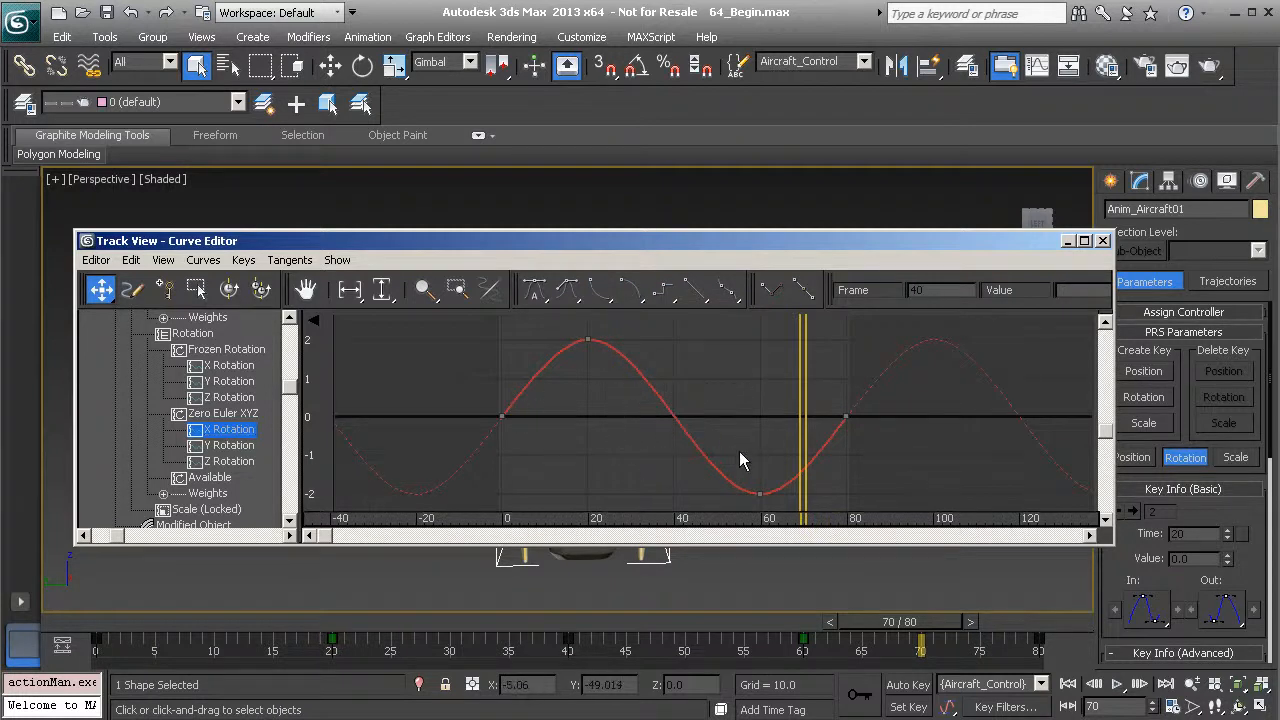
# - Minimize the Curve Editor, play the cycling hover animation in the viewport and stop the playback
pyautogui.click(1067, 242)
pyautogui.click(1137, 685)
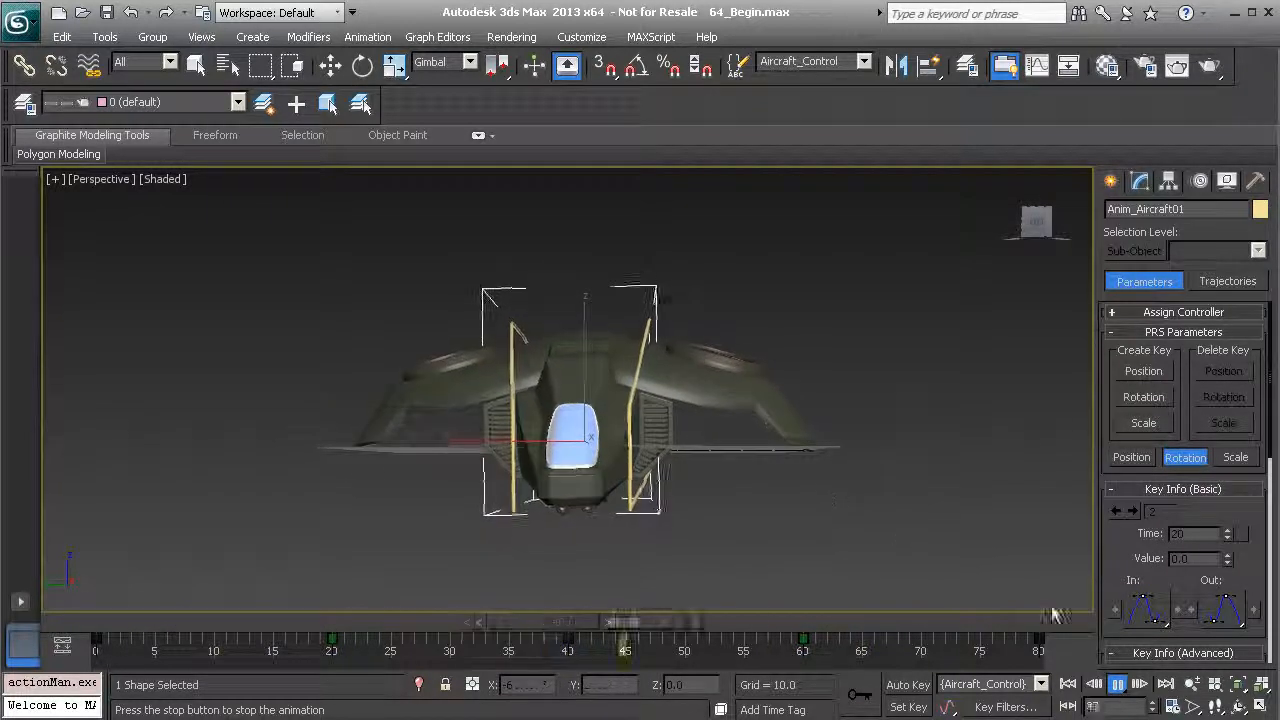
pyautogui.click(1118, 686)
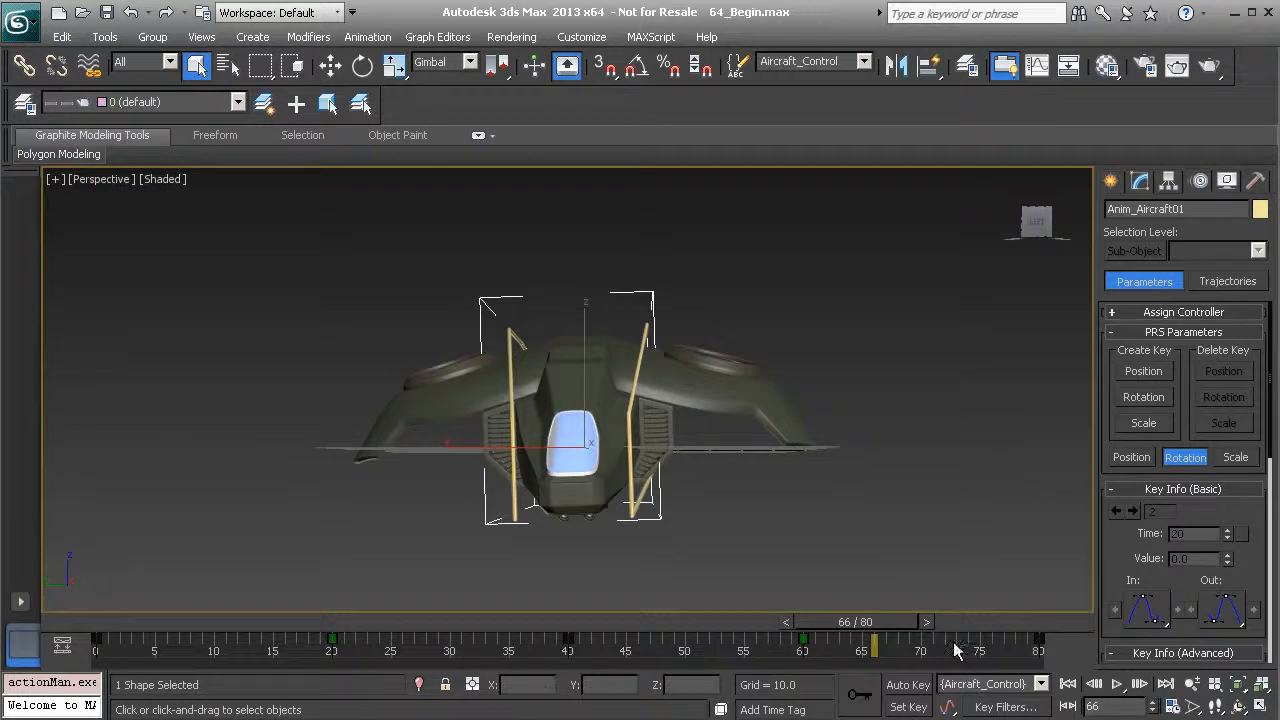
# - Extend the timeline's end time to frame 130 and play the animation from a slightly higher viewing angle
pyautogui.keyDown('ctrl'); pyautogui.keyDown('alt'); pyautogui.moveTo(984, 655); pyautogui.dragTo(408, 655, button='right'); pyautogui.keyUp('alt'); pyautogui.keyUp('ctrl')
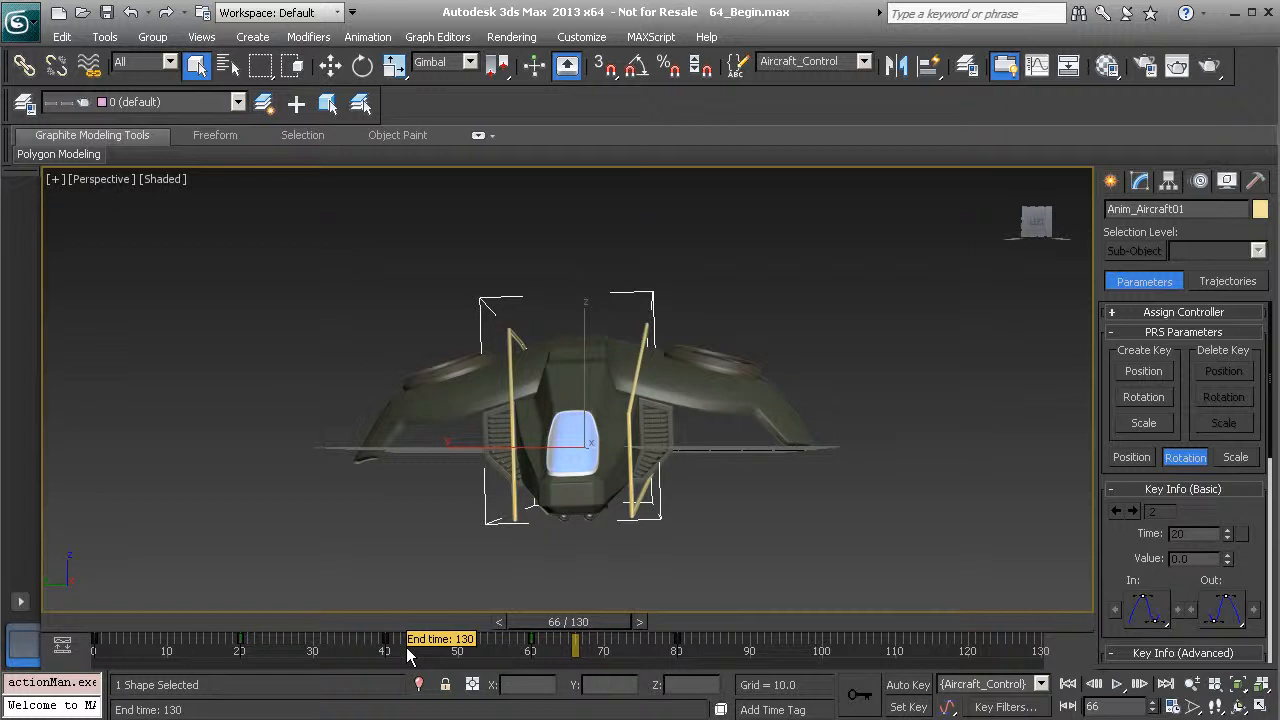
pyautogui.keyDown('ctrl'); pyautogui.keyDown('alt'); pyautogui.moveTo(408, 655); pyautogui.dragTo(408, 655, button='right'); pyautogui.keyUp('alt'); pyautogui.keyUp('ctrl')
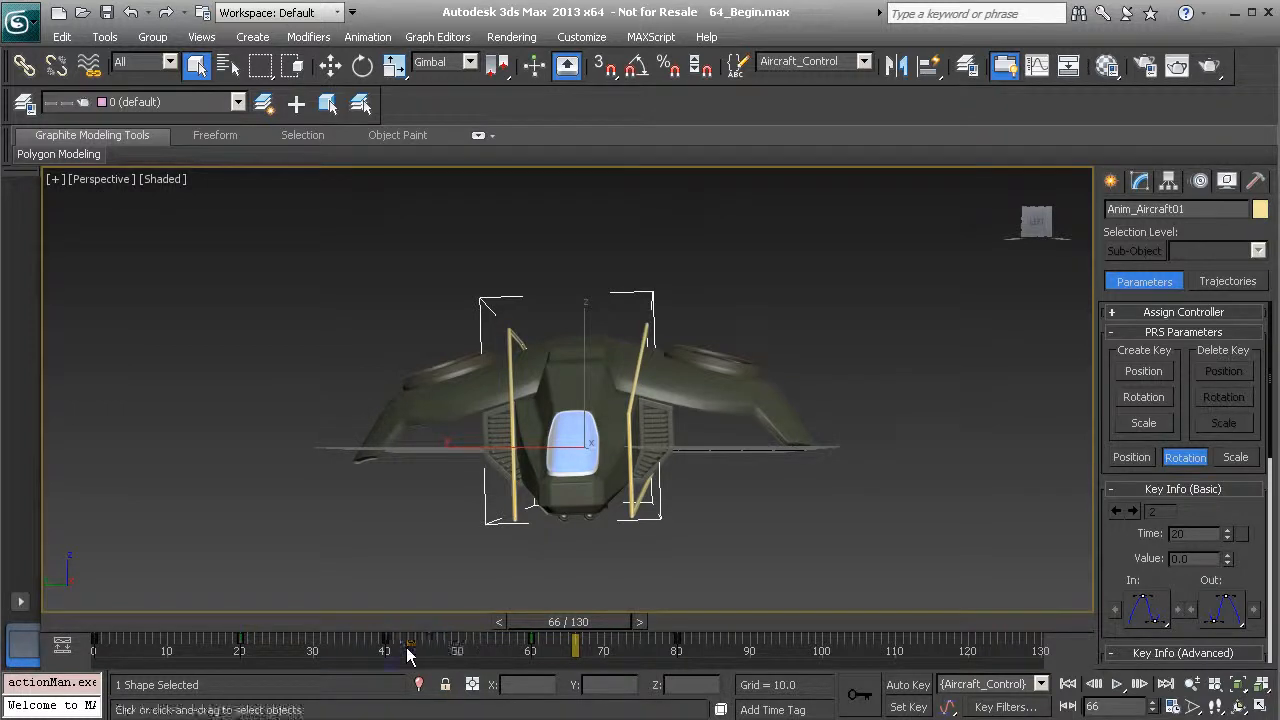
pyautogui.keyDown('alt'); pyautogui.moveTo(847, 481); pyautogui.dragTo(774, 458, button='middle'); pyautogui.keyUp('alt')
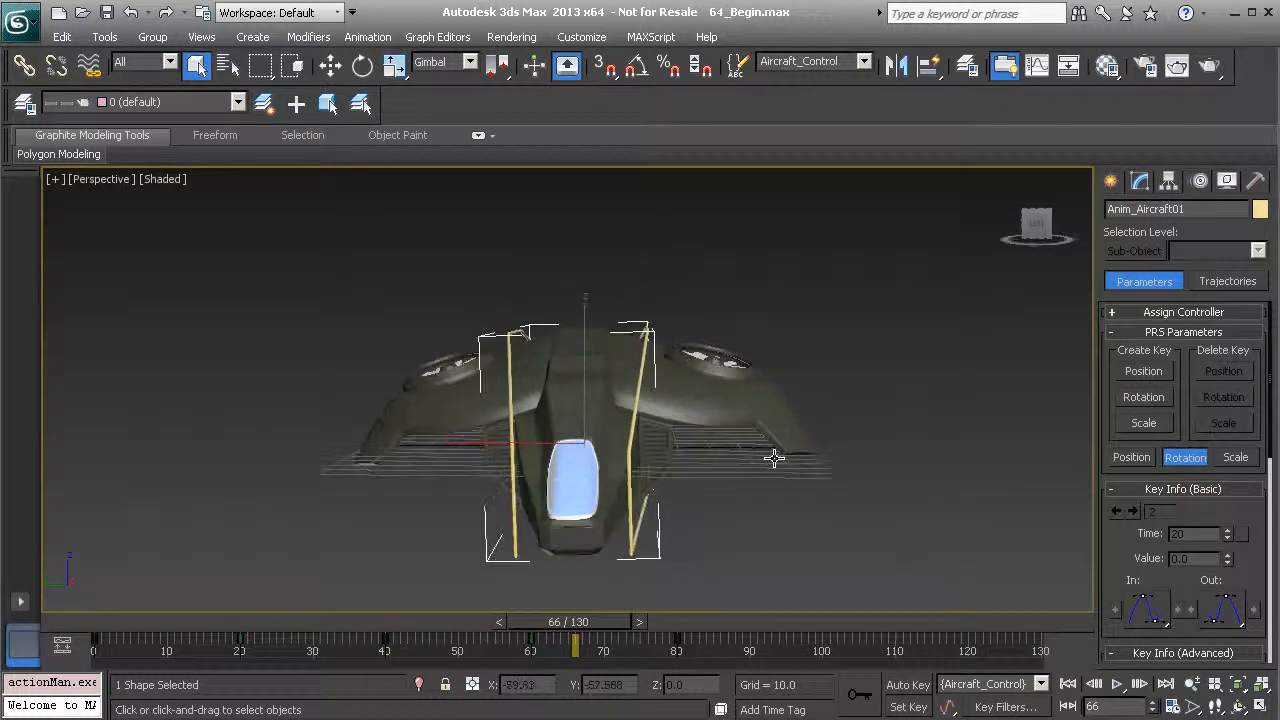
pyautogui.click(1117, 688)
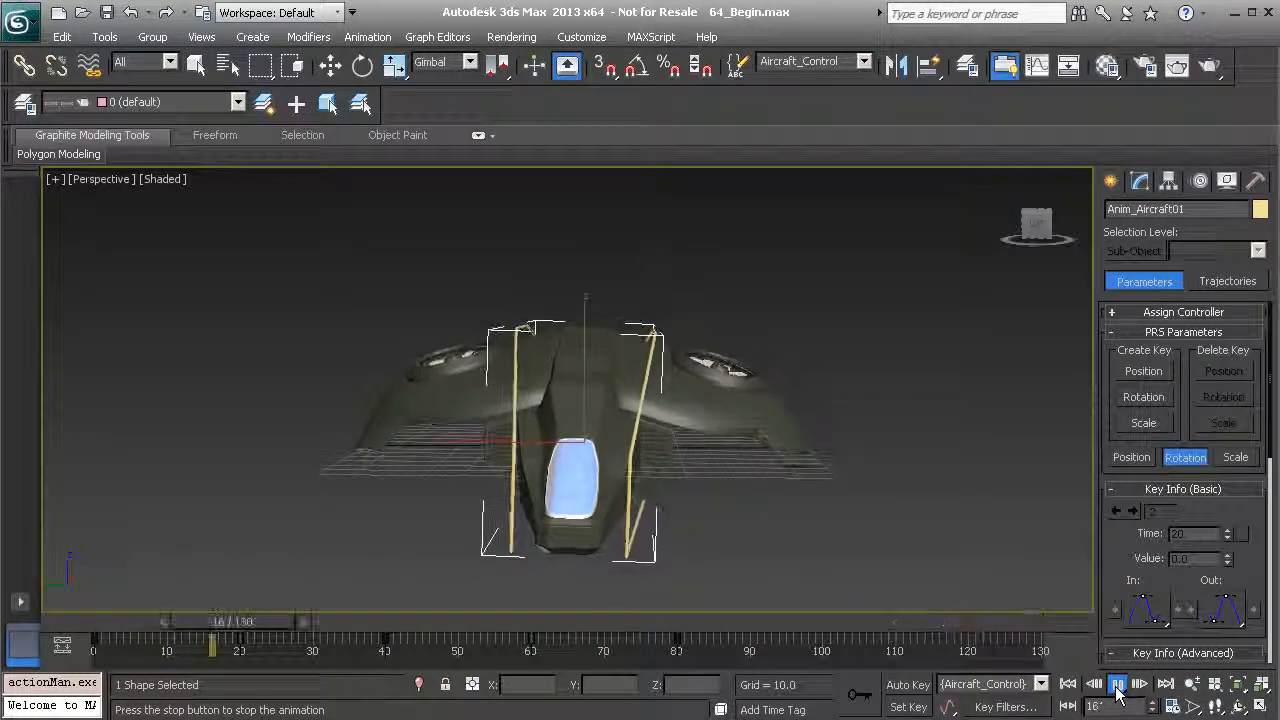
pyautogui.click(1117, 688)
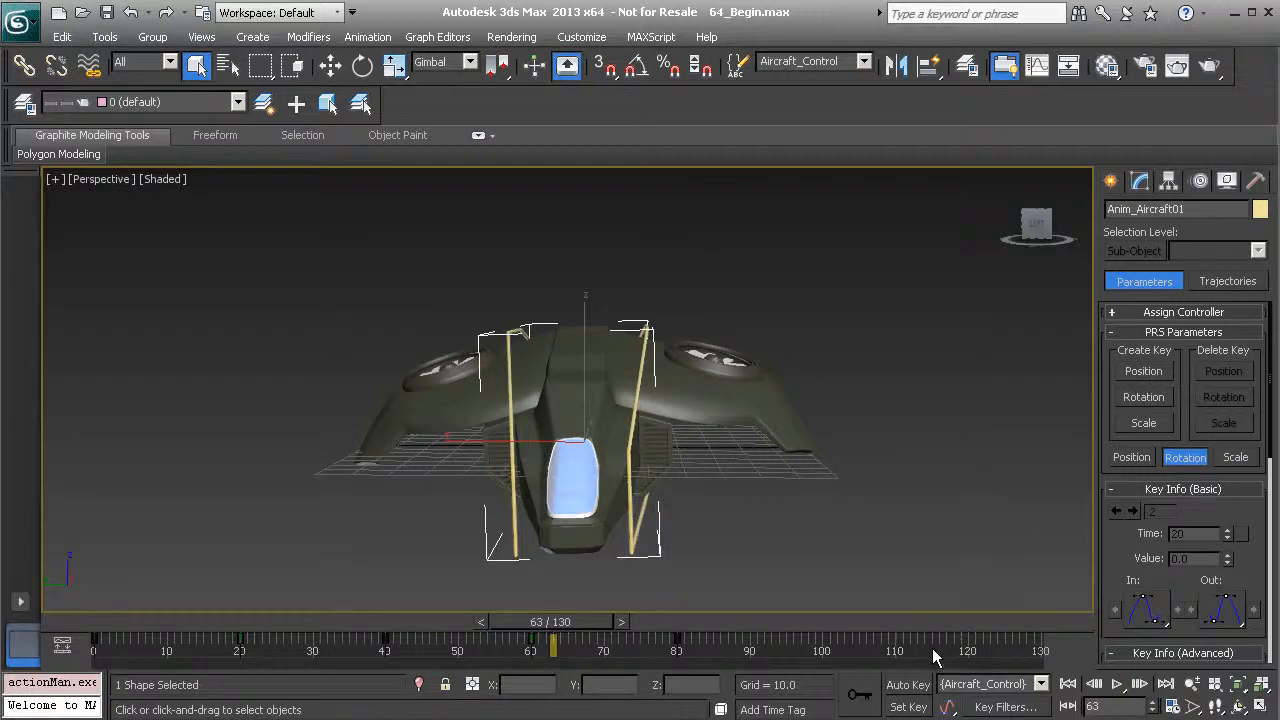
# - Extend the timeline's end time to frame 160 and play the animation over the longer range
pyautogui.keyDown('ctrl'); pyautogui.keyDown('alt'); pyautogui.moveTo(909, 648); pyautogui.dragTo(715, 654, button='right'); pyautogui.keyUp('alt'); pyautogui.keyUp('ctrl')
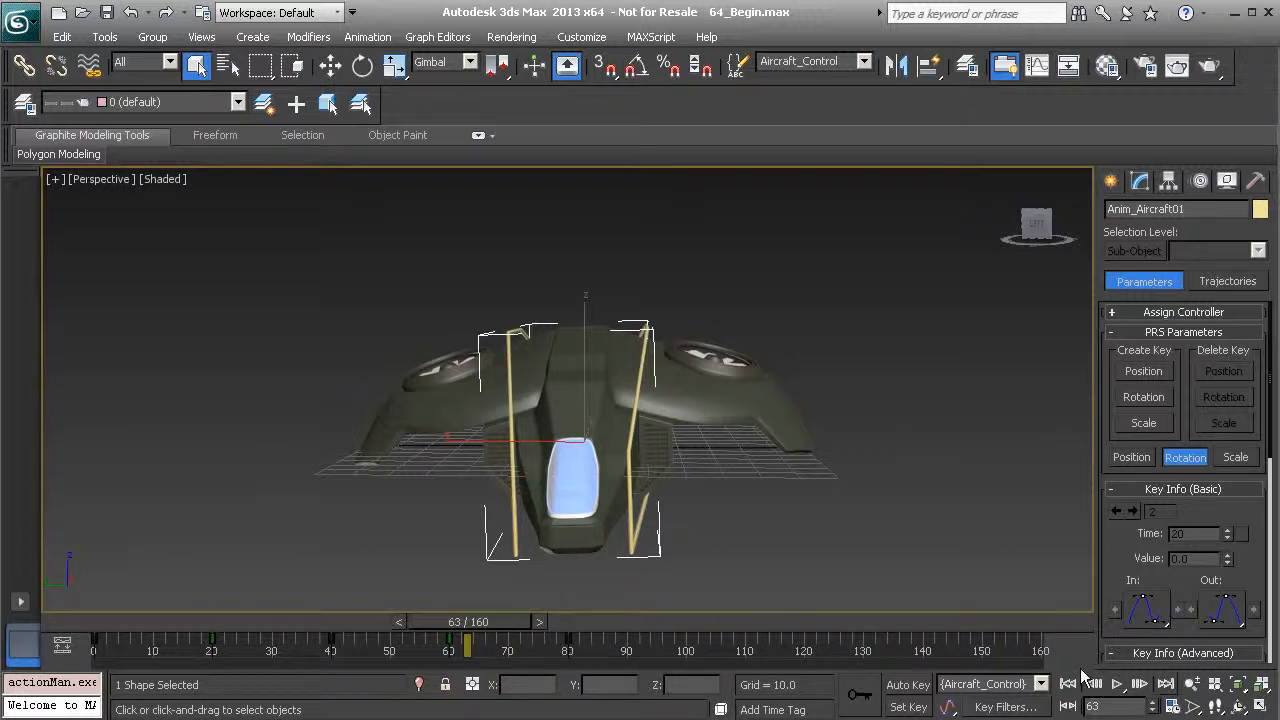
pyautogui.click(1138, 685)
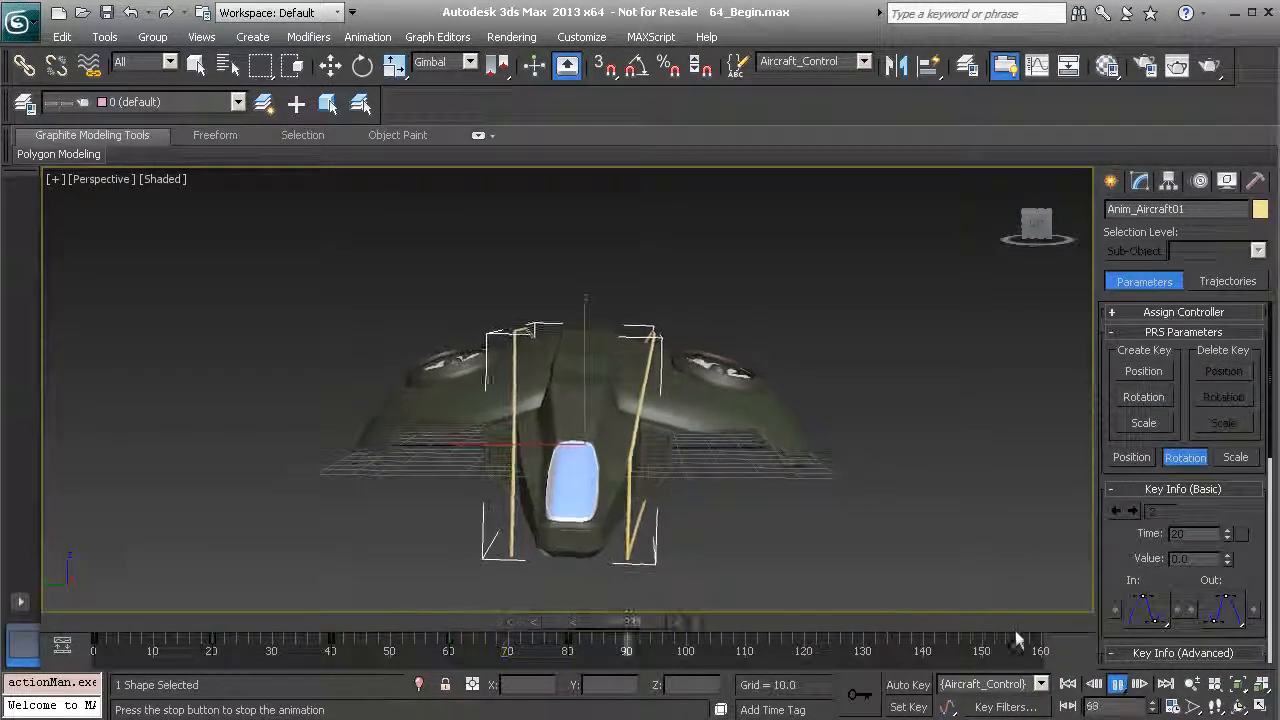